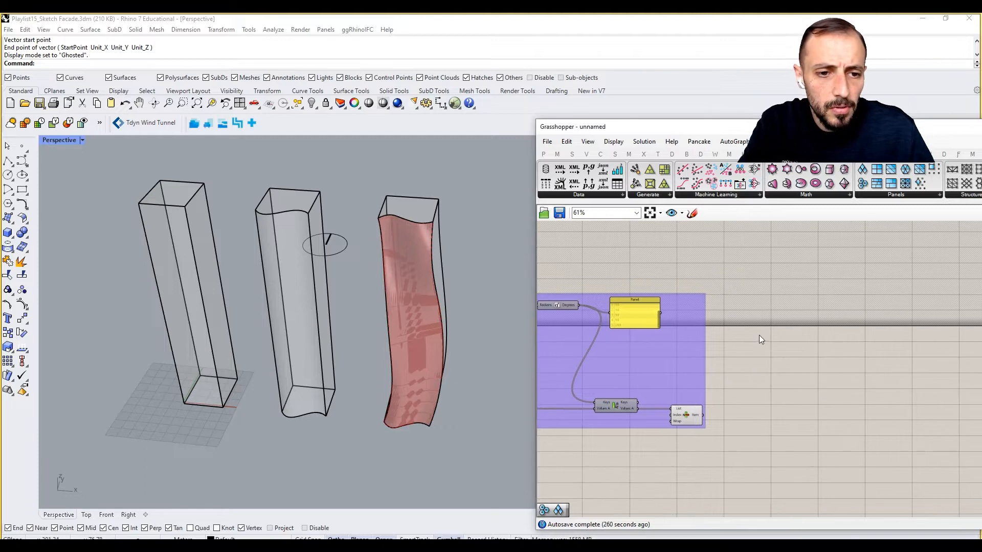
# Add an Isotrim component beside the List Item component and connect the List Item output to its Surface input.
pyautogui.scroll(3, 756, 389)
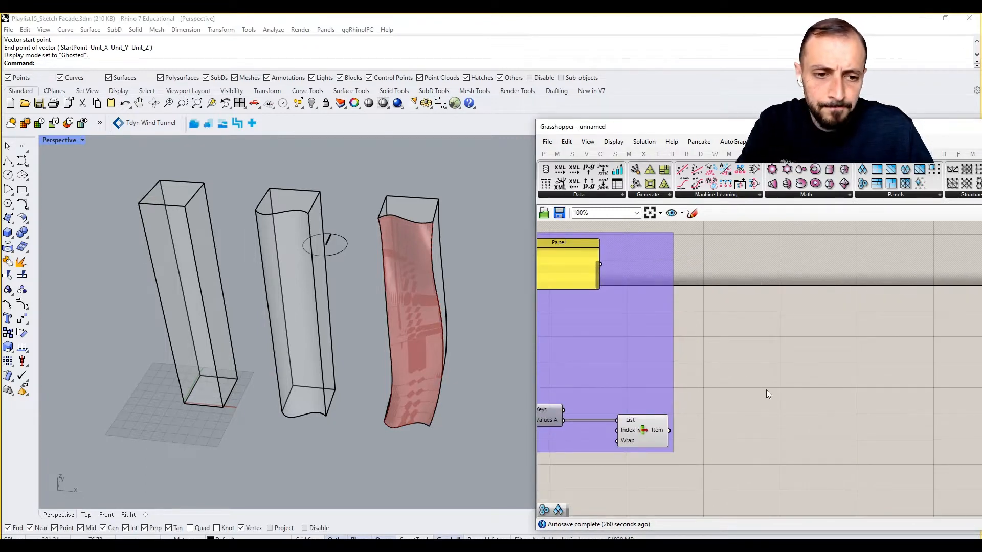
pyautogui.doubleClick(766, 390)
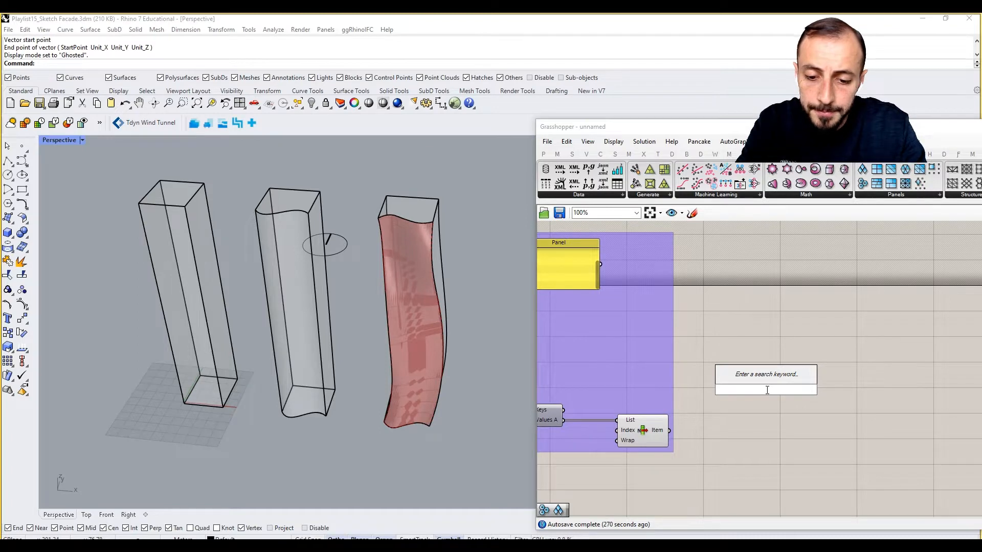
pyautogui.write('iso')
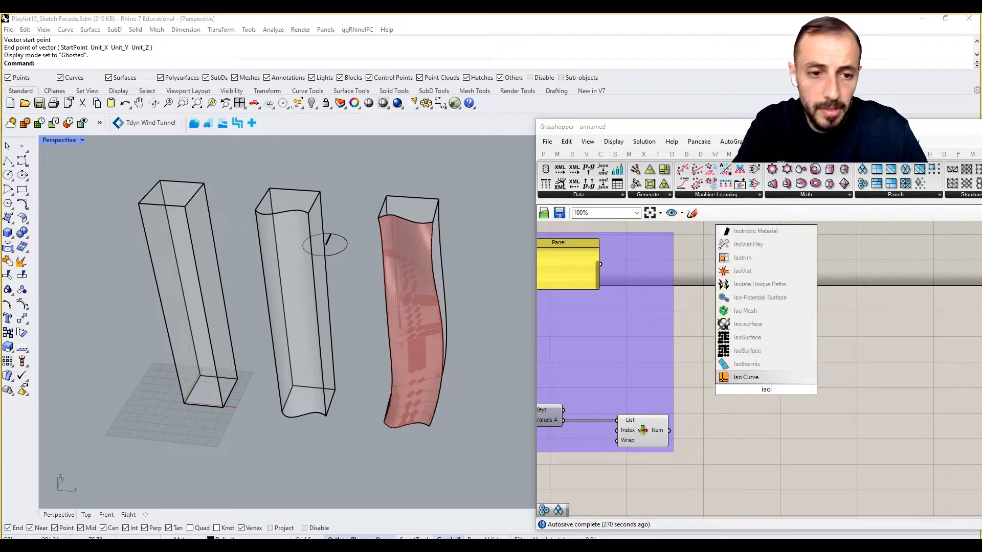
pyautogui.write('trim')
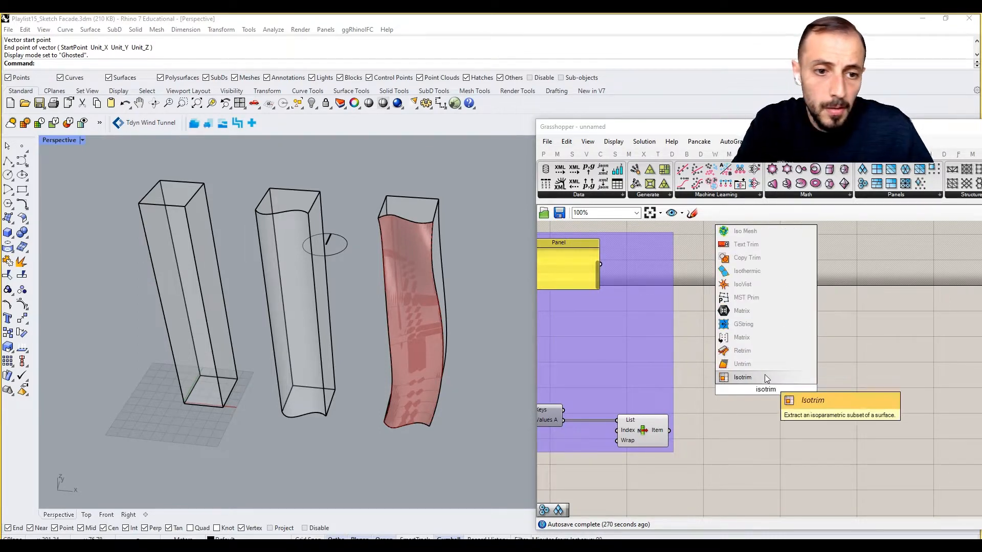
pyautogui.click(761, 378)
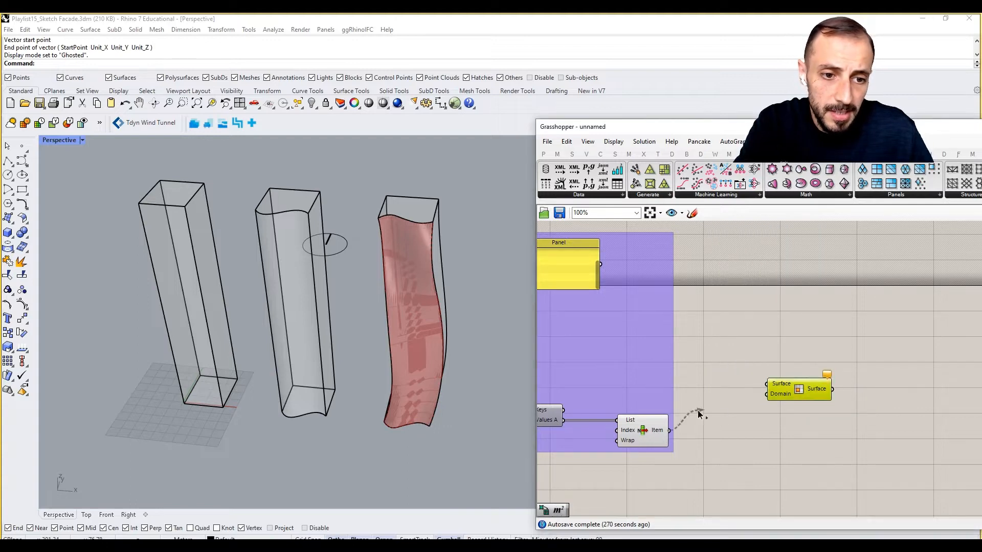
pyautogui.moveTo(699, 413); pyautogui.dragTo(838, 422)
pyautogui.click(800, 449)
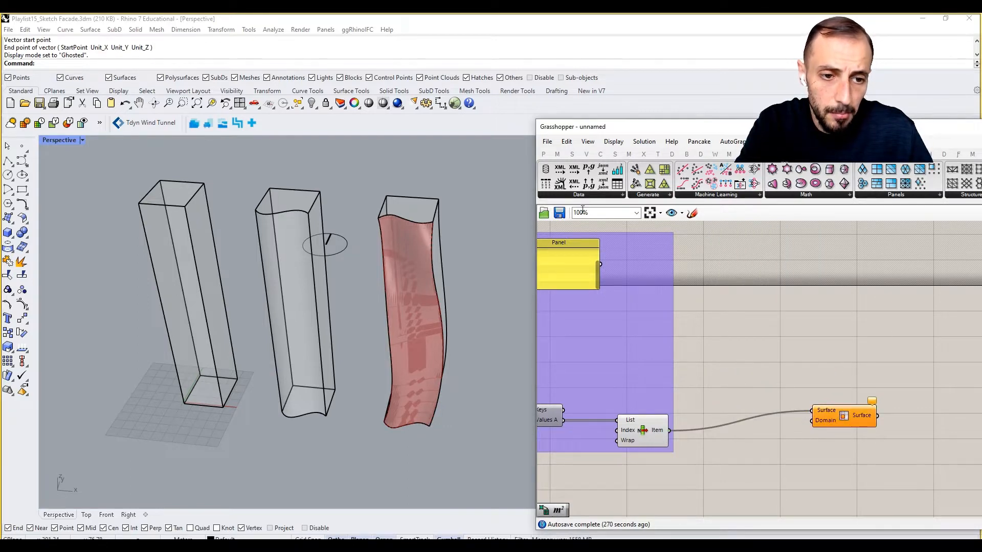
# Add a Divide Domain² component below Isotrim and connect the List Item output to its Domain input.
pyautogui.click(557, 153)
pyautogui.click(565, 195)
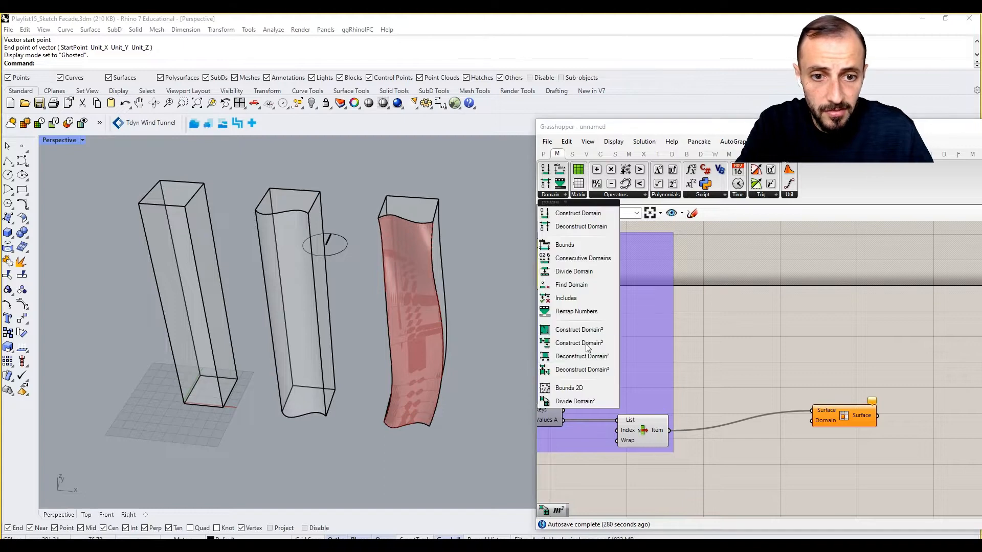
pyautogui.moveTo(575, 401); pyautogui.dragTo(840, 489)
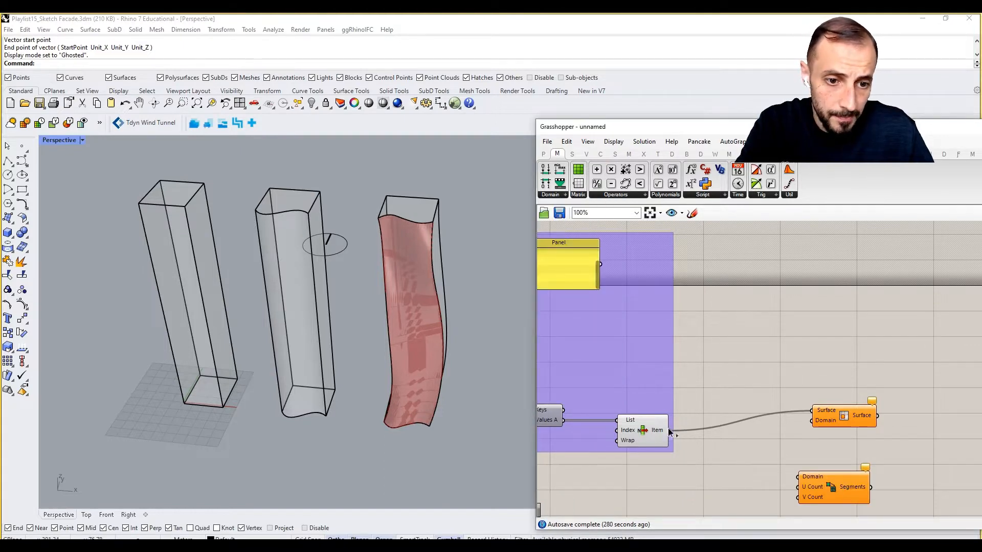
pyautogui.moveTo(670, 431); pyautogui.dragTo(797, 477)
# Space out the two new components and connect the Divide Domain² Segments output to Isotrim's Domain input.
pyautogui.moveTo(831, 422); pyautogui.dragTo(883, 424)
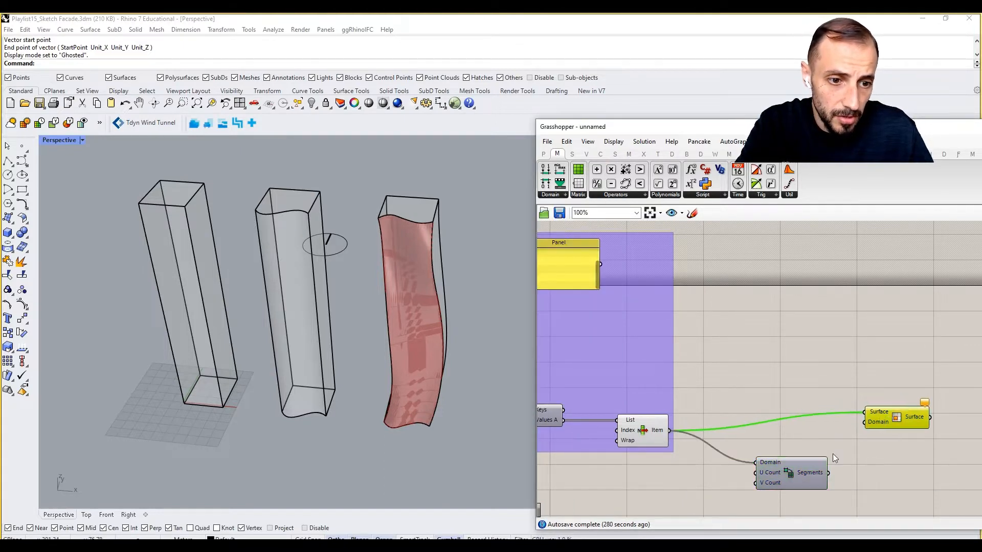
pyautogui.moveTo(833, 454); pyautogui.dragTo(814, 430, button='right')
pyautogui.moveTo(783, 445); pyautogui.dragTo(847, 405)
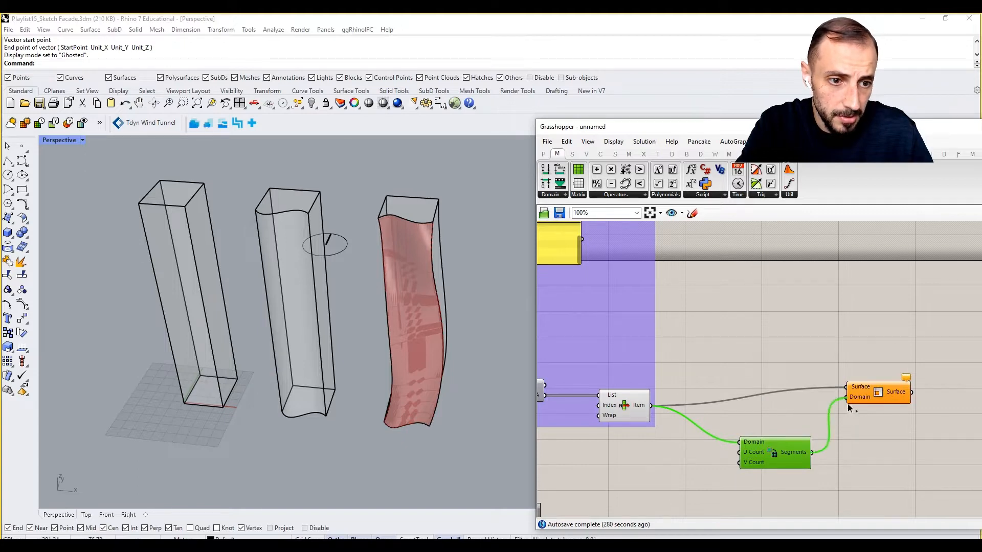
pyautogui.moveTo(759, 449); pyautogui.dragTo(782, 433, button='right')
# Create a number slider with value 20 and connect it to the U Count of Divide Domain².
pyautogui.click(699, 459)
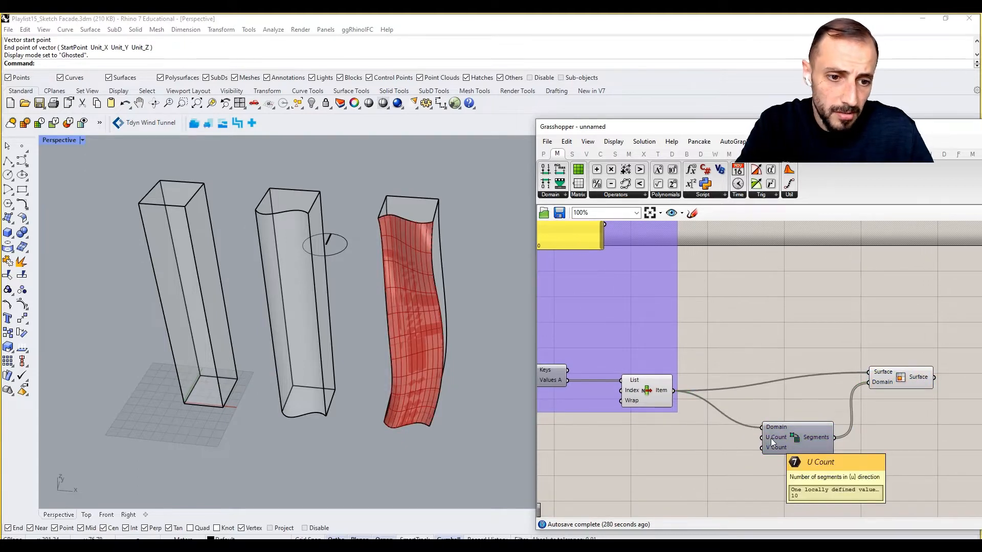
pyautogui.doubleClick(697, 463)
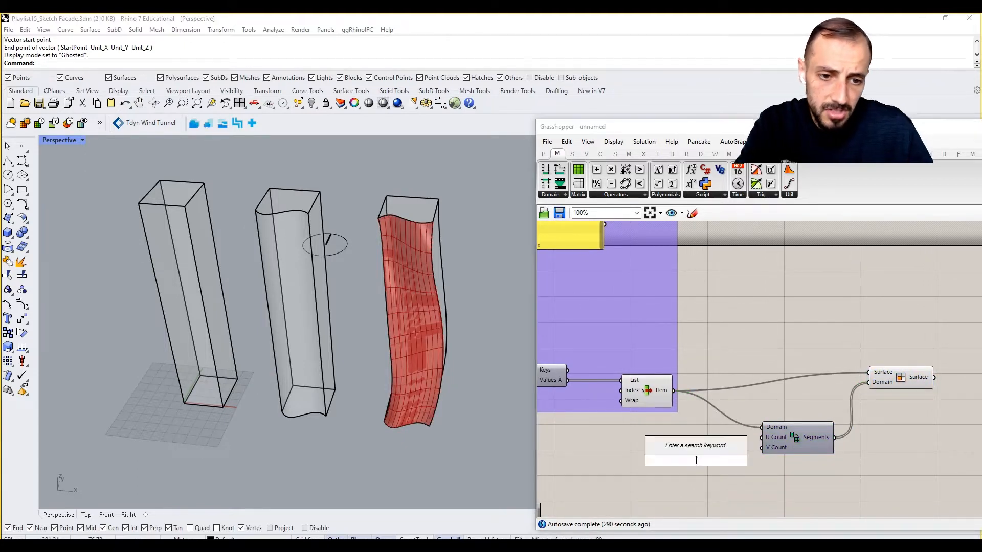
pyautogui.write('20')
pyautogui.press('Return')
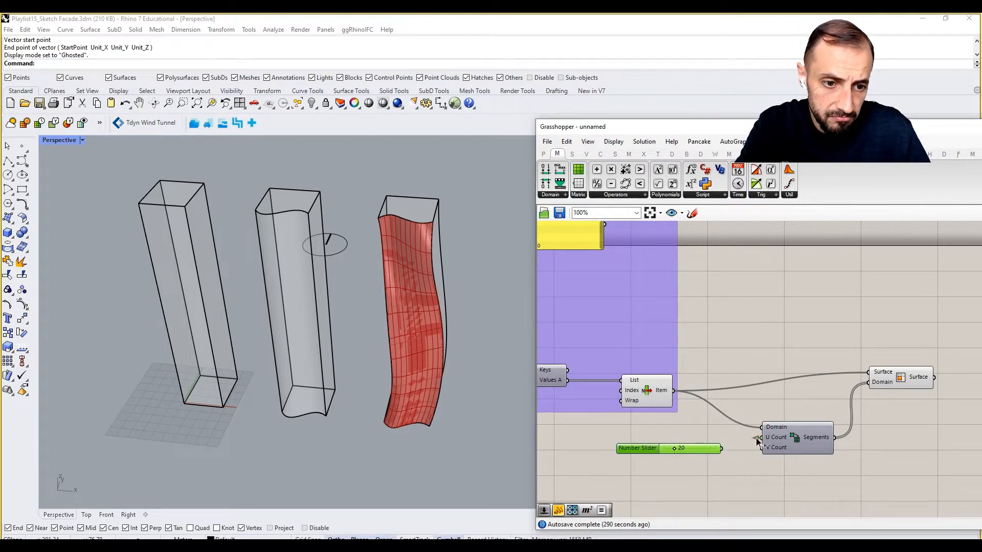
pyautogui.moveTo(757, 441); pyautogui.dragTo(762, 438)
# Create a number slider with value 10 and connect it to the V Count of Divide Domain².
pyautogui.doubleClick(707, 462)
pyautogui.write('10')
pyautogui.press('Return')
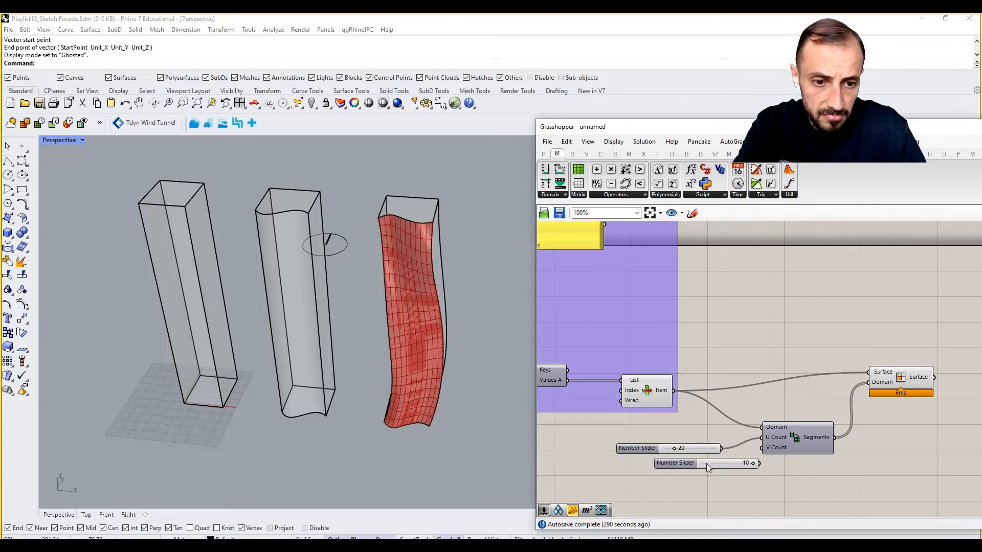
pyautogui.moveTo(707, 464); pyautogui.dragTo(693, 464)
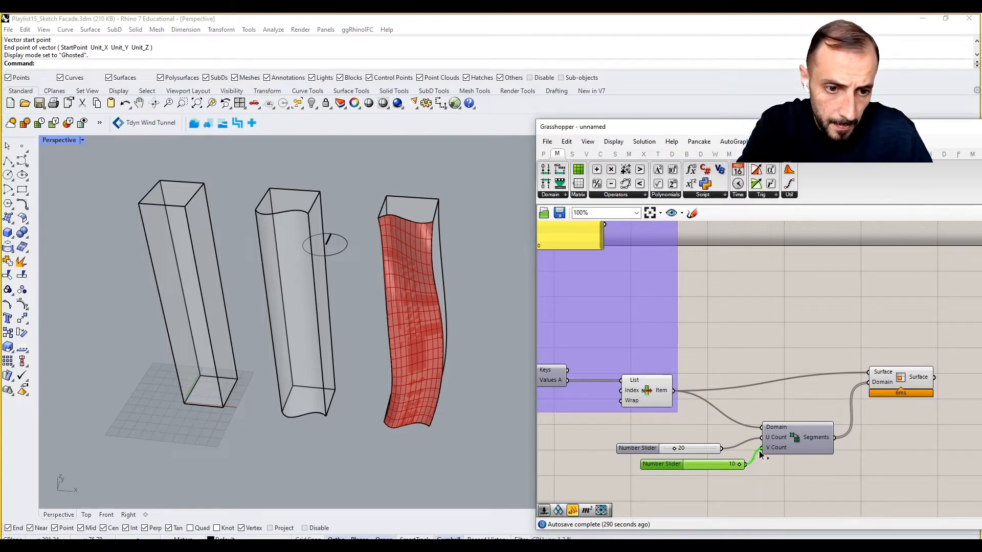
# Turn off the preview of the selected List Item, Divide Domain² and slider components.
pyautogui.moveTo(785, 332); pyautogui.dragTo(606, 493)
pyautogui.rightClick(777, 299)
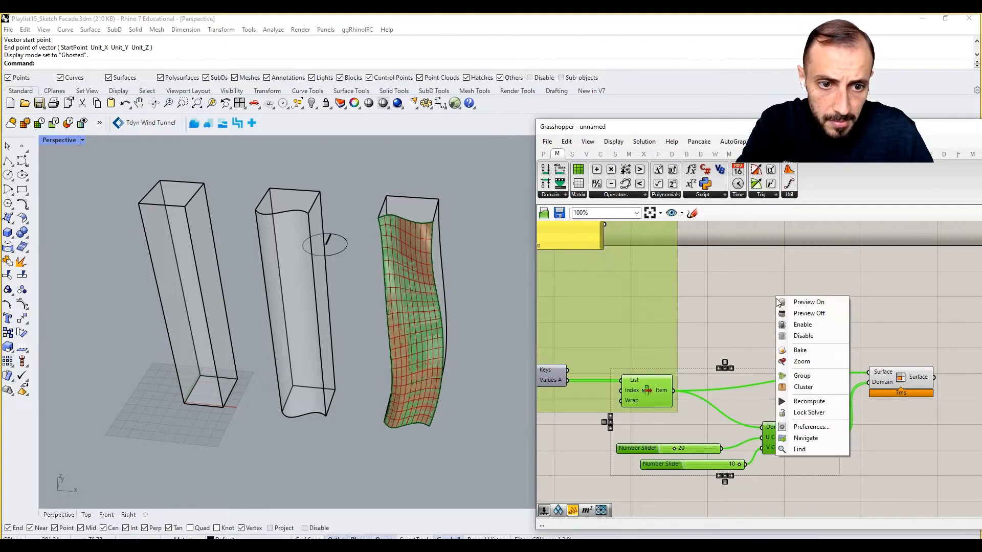
pyautogui.click(795, 320)
# Set the V Count slider to 7, checking the panel proportions on the curved tower surface.
pyautogui.scroll(3, 744, 458)
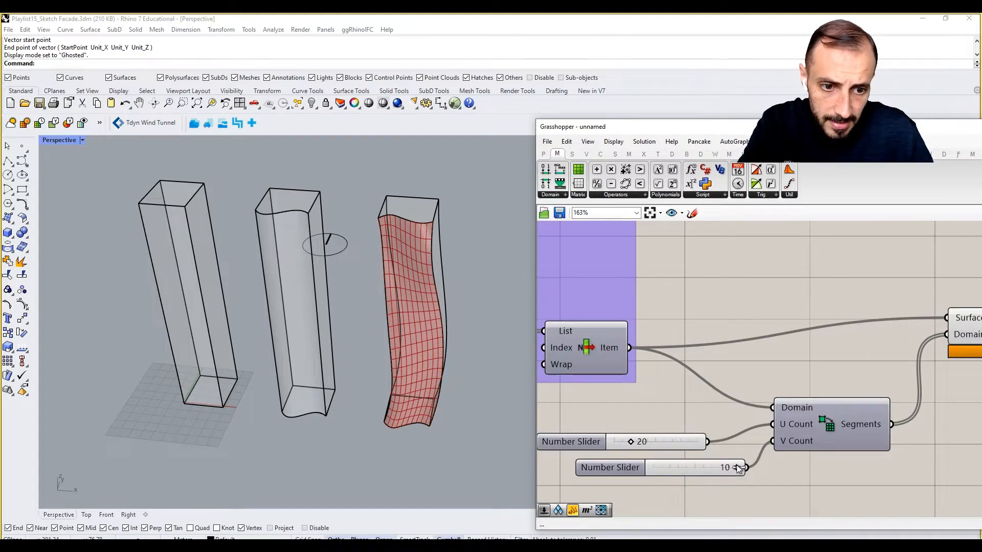
pyautogui.moveTo(736, 465); pyautogui.dragTo(720, 471)
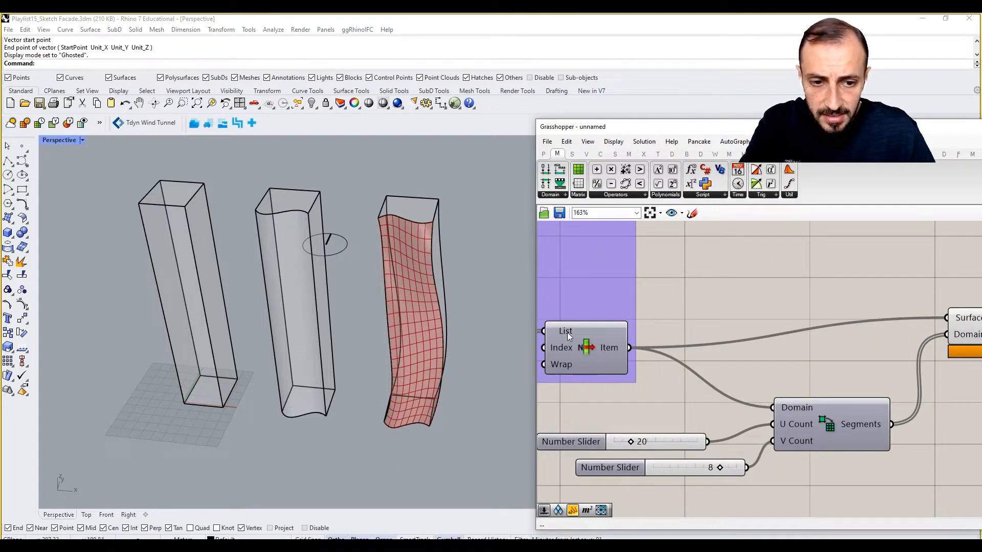
pyautogui.moveTo(685, 470); pyautogui.dragTo(668, 471)
pyautogui.moveTo(834, 465); pyautogui.dragTo(781, 447, button='right')
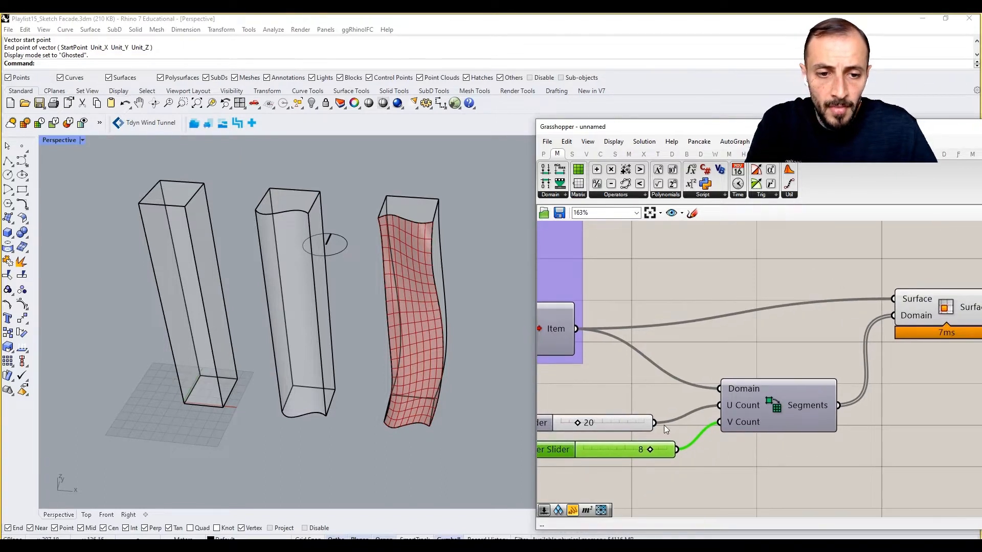
pyautogui.moveTo(450, 404); pyautogui.dragTo(517, 386, button='right')
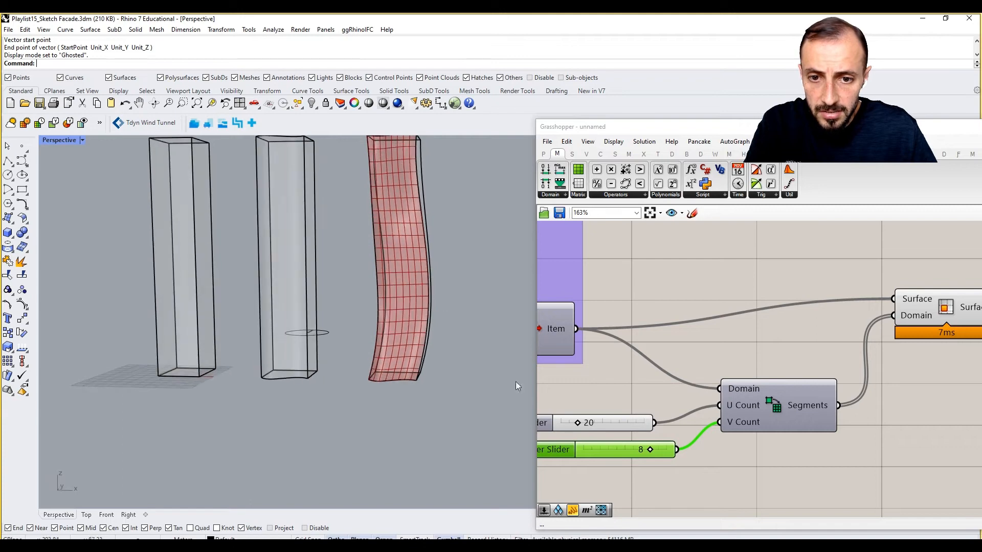
pyautogui.moveTo(650, 449); pyautogui.dragTo(642, 452)
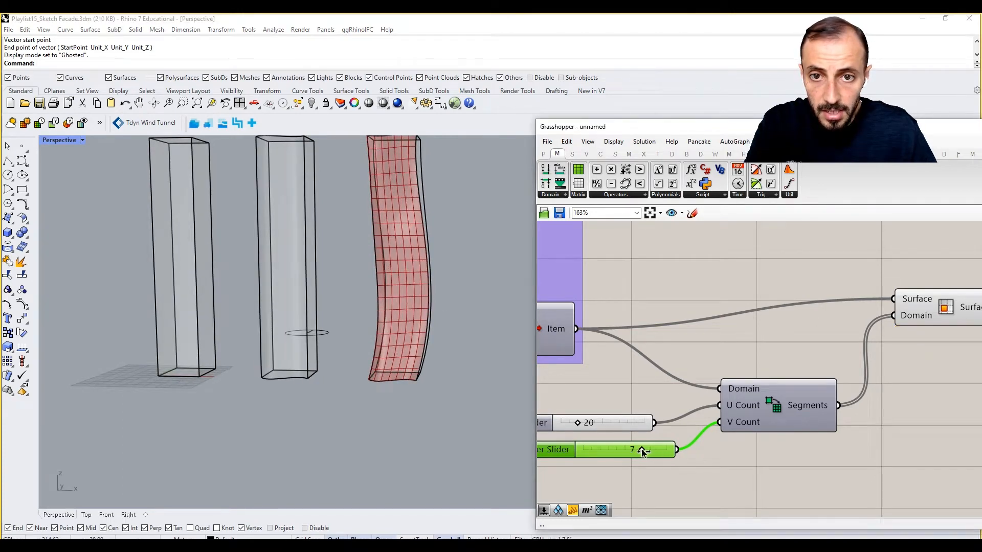
pyautogui.moveTo(434, 336); pyautogui.dragTo(397, 236, button='right')
# Group Isotrim, Divide Domain² and their two sliders, and reposition the group beside the List Item group.
pyautogui.click(895, 381)
pyautogui.scroll(-3, 889, 368)
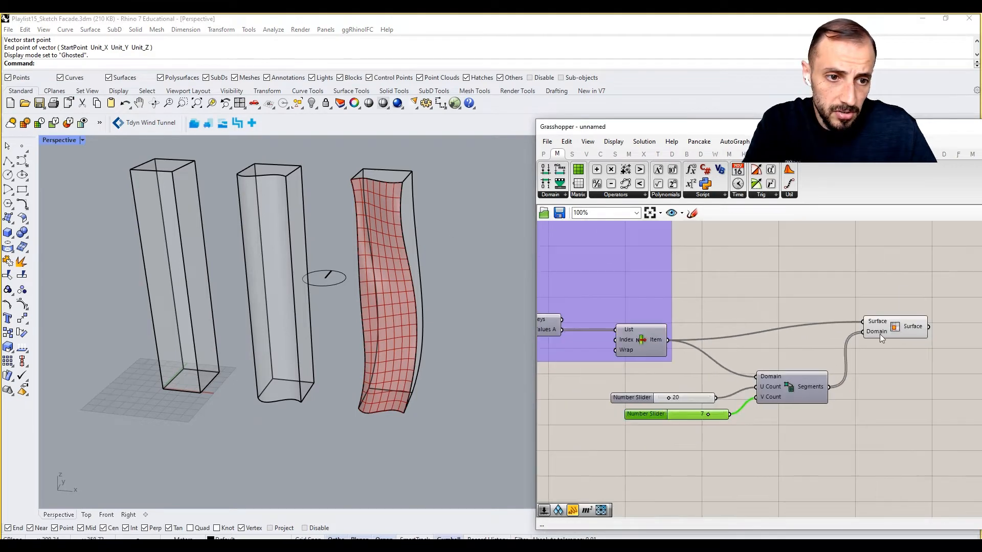
pyautogui.moveTo(920, 290); pyautogui.dragTo(687, 452)
pyautogui.moveTo(770, 388); pyautogui.dragTo(827, 384)
pyautogui.moveTo(827, 383); pyautogui.dragTo(681, 390, button='right')
pyautogui.moveTo(698, 385); pyautogui.dragTo(794, 372)
pyautogui.hotkey('ctrl', 'g')
pyautogui.click(754, 264)
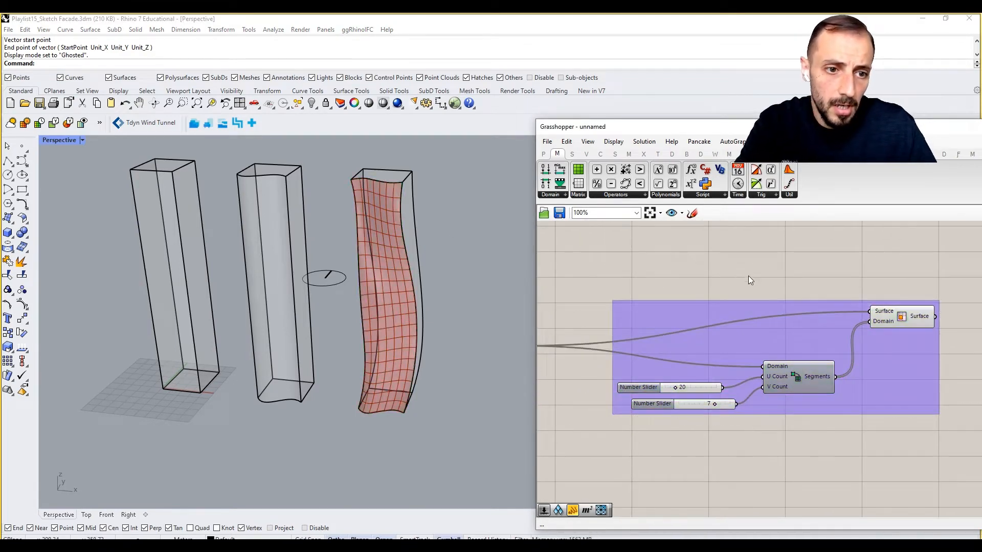
pyautogui.moveTo(718, 312); pyautogui.dragTo(673, 282)
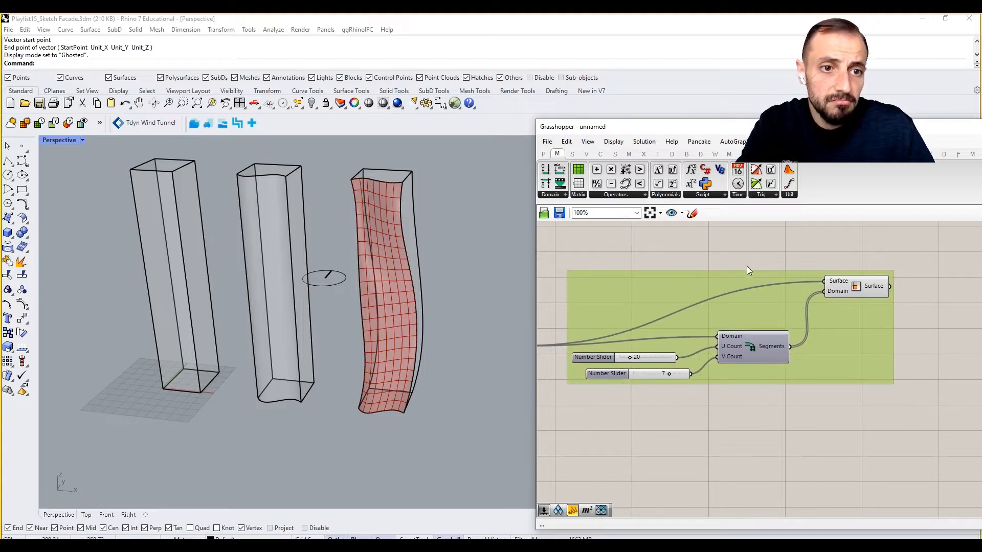
# Move the Grasshopper window to reveal its full width and add a Quad Panels component to the canvas.
pyautogui.click(784, 158)
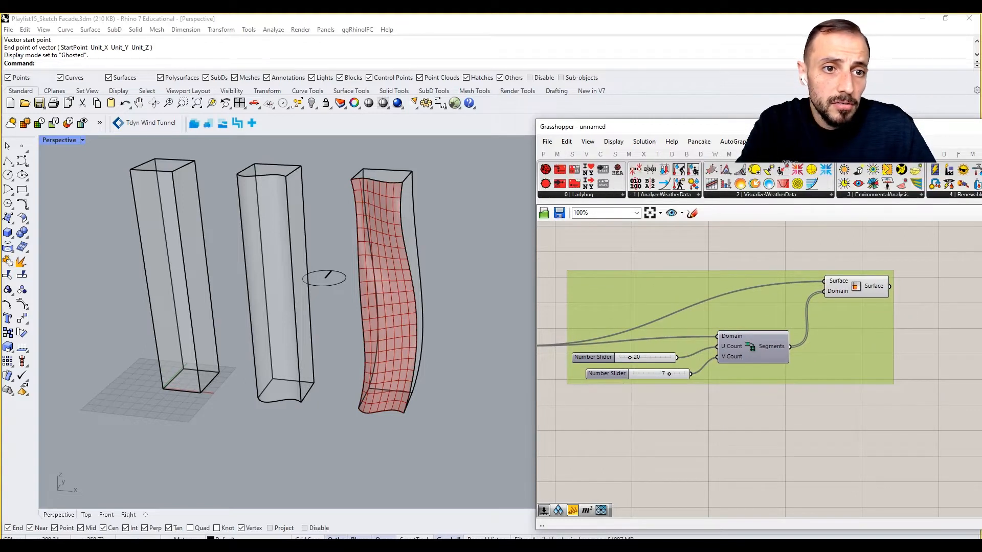
pyautogui.moveTo(919, 131); pyautogui.dragTo(709, 128)
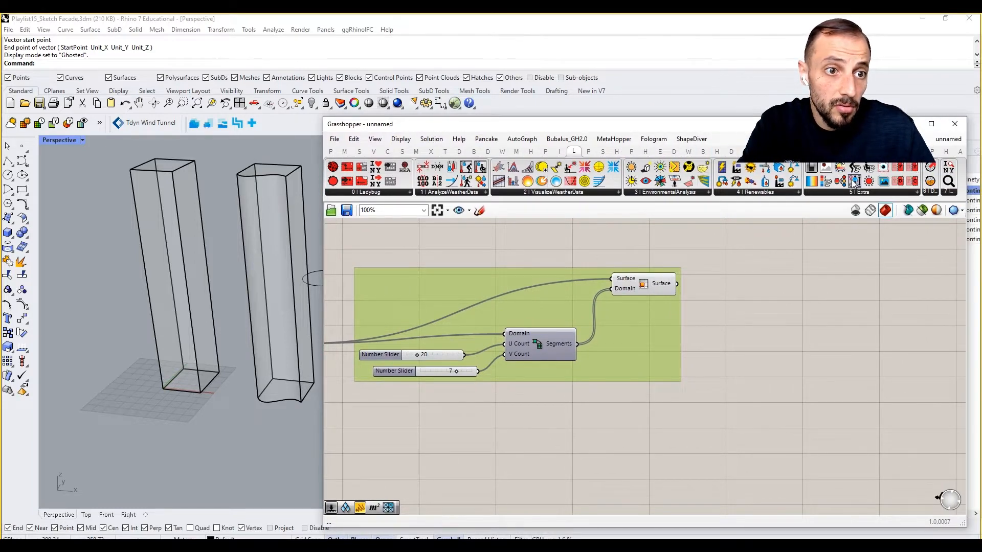
pyautogui.doubleClick(784, 284)
pyautogui.write('qu')
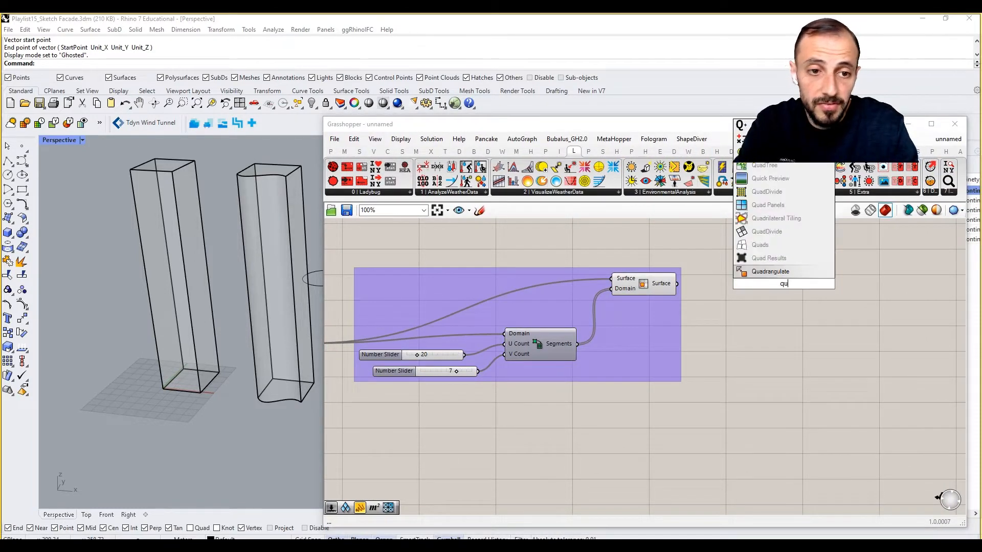
pyautogui.write('ad')
pyautogui.click(772, 194)
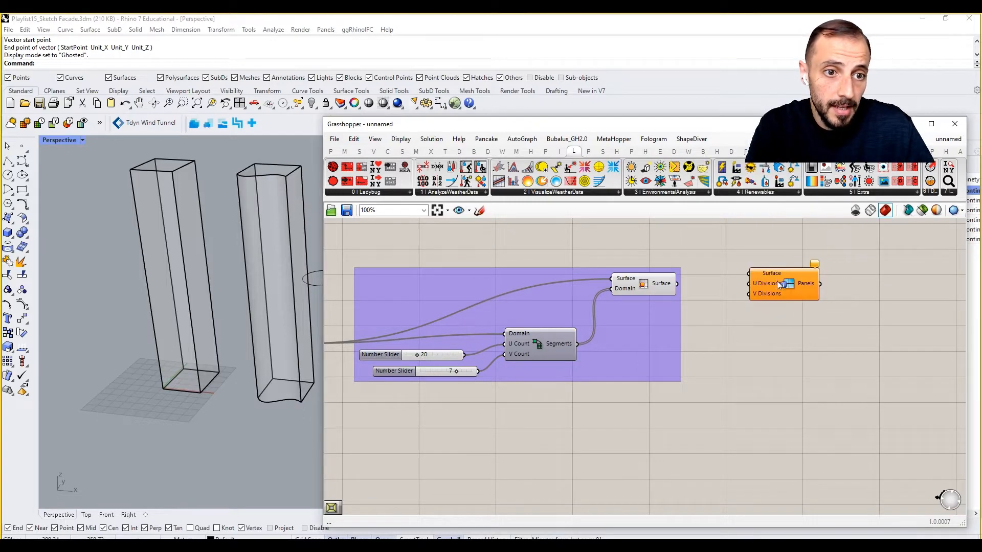
# Locate Quad Panels in the component palette and place it below the Isotrim group, shifting that group up to make room.
pyautogui.keyDown('ctrl'); pyautogui.keyDown('alt'); pyautogui.click(777, 281); pyautogui.keyUp('alt'); pyautogui.keyUp('ctrl')
pyautogui.moveTo(790, 287); pyautogui.dragTo(603, 417)
pyautogui.moveTo(603, 417); pyautogui.dragTo(804, 402, button='right')
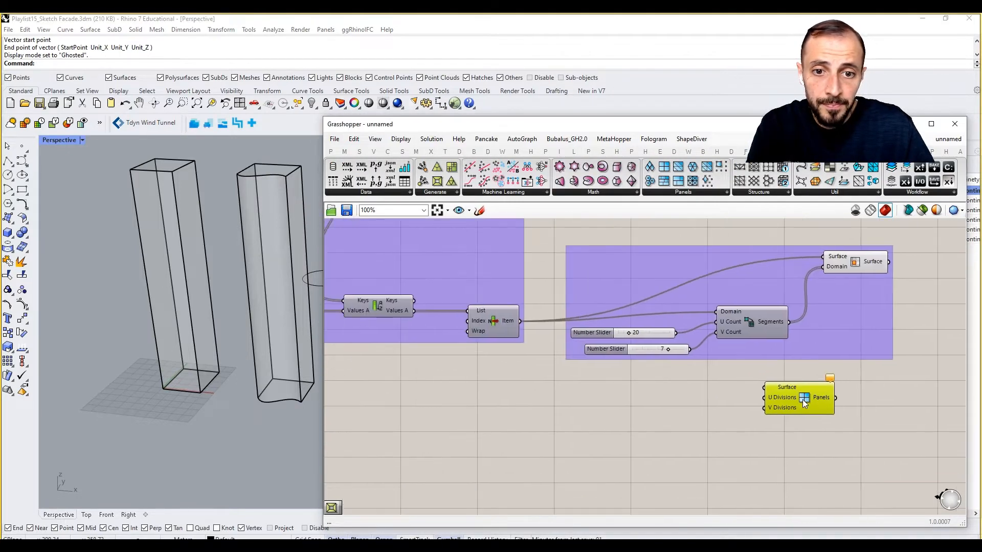
pyautogui.moveTo(798, 401); pyautogui.dragTo(801, 415)
pyautogui.moveTo(870, 309); pyautogui.dragTo(819, 379, button='right')
pyautogui.moveTo(809, 378); pyautogui.dragTo(828, 318)
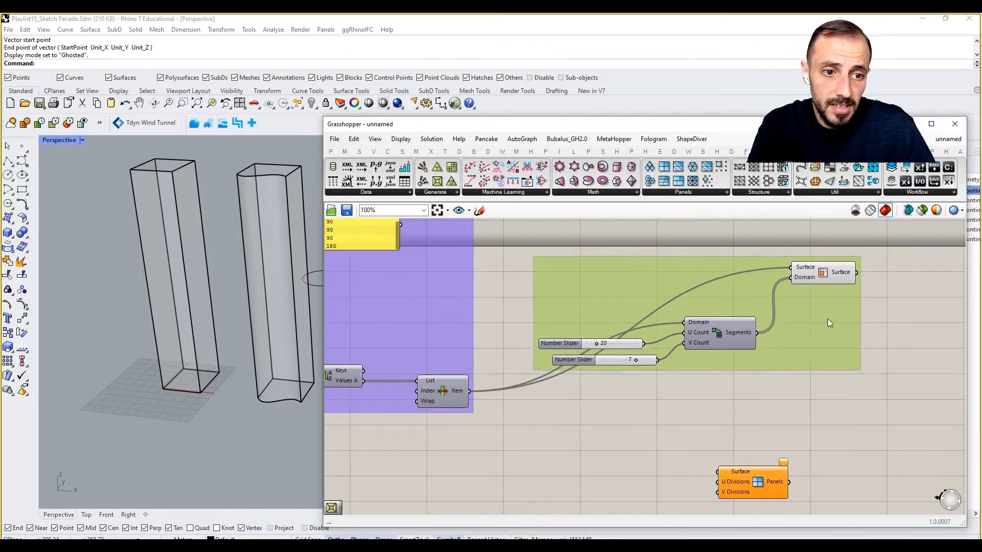
pyautogui.click(786, 412)
pyautogui.moveTo(758, 478); pyautogui.dragTo(783, 476)
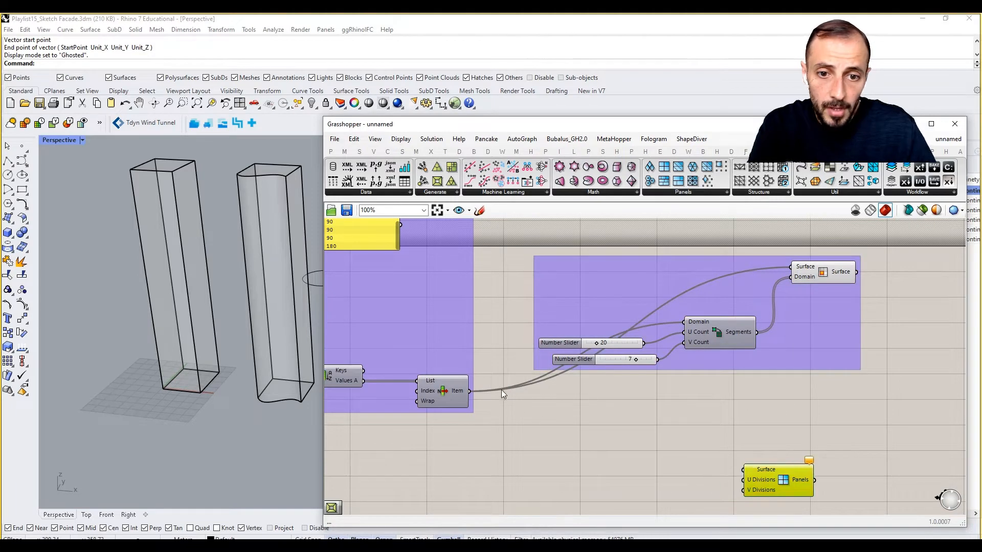
# Connect the List Item output to the Quad Panels Surface input and move the Grasshopper window aside to show the tower.
pyautogui.moveTo(469, 392); pyautogui.dragTo(741, 471)
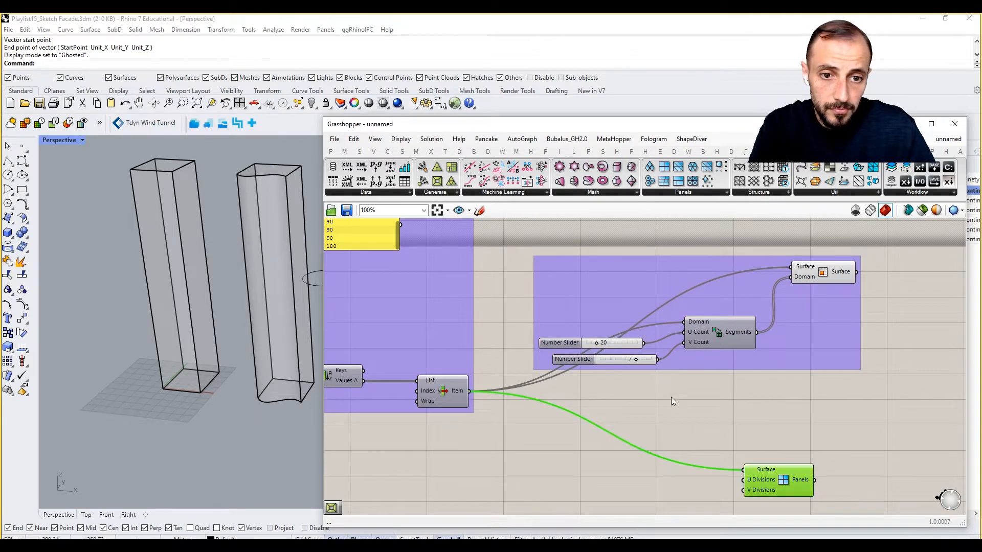
pyautogui.moveTo(517, 124); pyautogui.dragTo(665, 97)
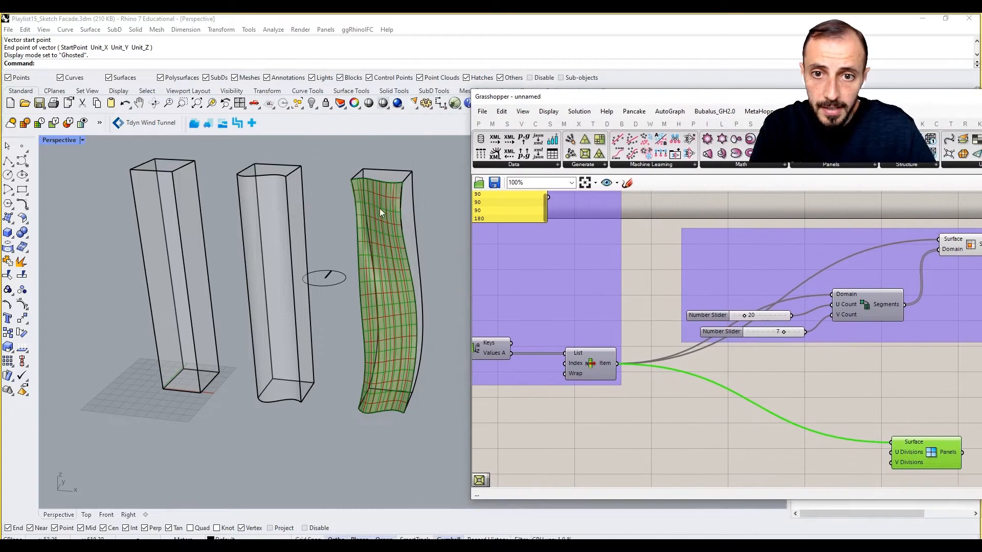
pyautogui.moveTo(604, 304); pyautogui.dragTo(563, 305, button='right')
pyautogui.click(867, 397)
# Connect the 20 and 7 sliders to the U and V Divisions of Quad Panels and place the component in its own group.
pyautogui.moveTo(755, 318); pyautogui.dragTo(853, 454)
pyautogui.moveTo(764, 335); pyautogui.dragTo(910, 432)
pyautogui.moveTo(909, 432); pyautogui.dragTo(787, 394, button='right')
pyautogui.moveTo(787, 393); pyautogui.dragTo(804, 385)
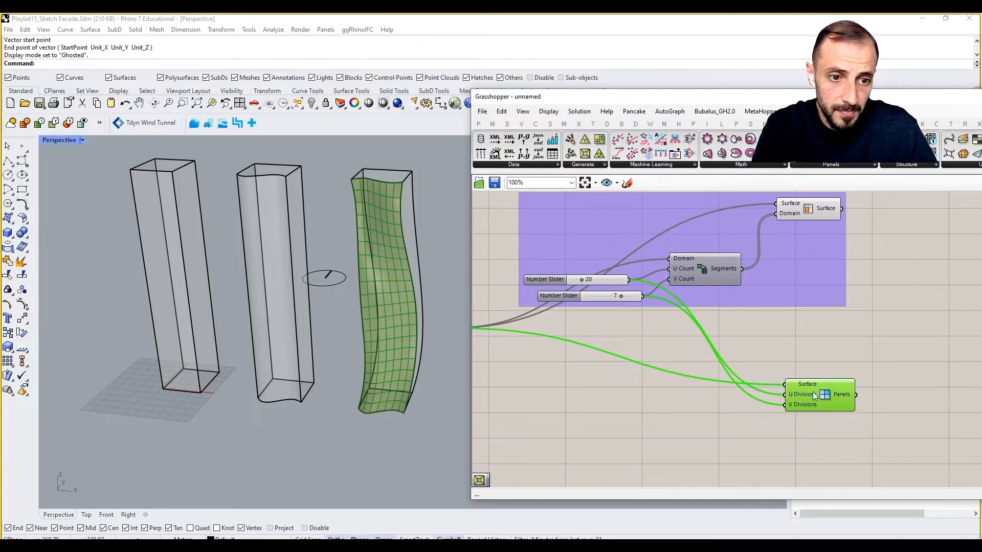
pyautogui.rightClick(816, 357)
pyautogui.click(646, 342)
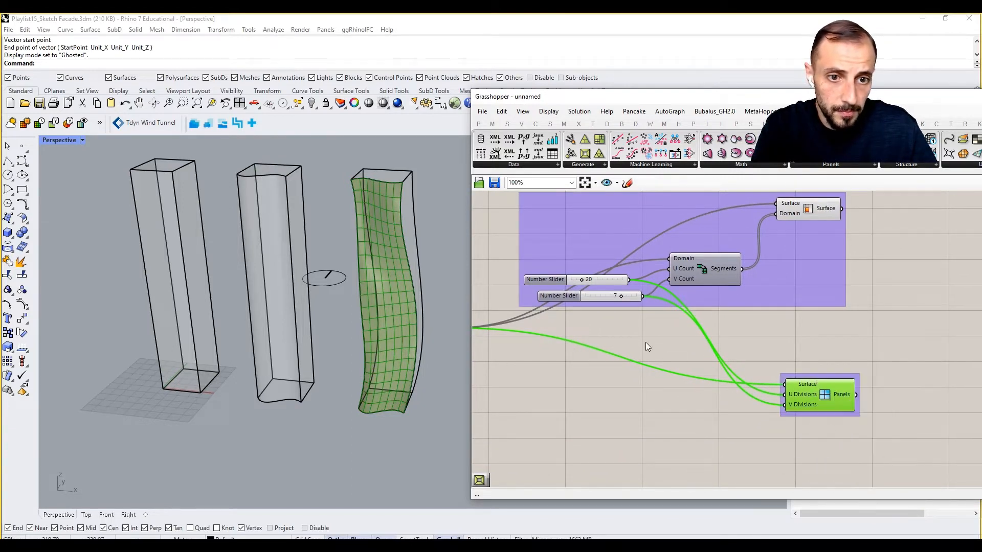
# Remove the 20 and 7 number sliders from the Isotrim group and move them below it.
pyautogui.moveTo(488, 256); pyautogui.dragTo(646, 342)
pyautogui.rightClick(586, 228)
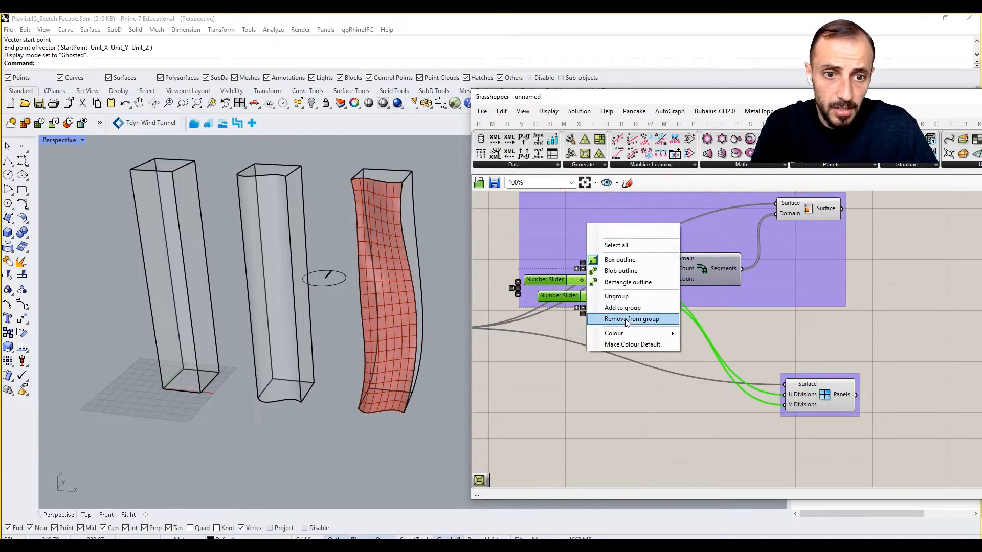
pyautogui.click(632, 335)
pyautogui.click(599, 290)
pyautogui.moveTo(620, 266); pyautogui.dragTo(596, 370)
pyautogui.click(688, 345)
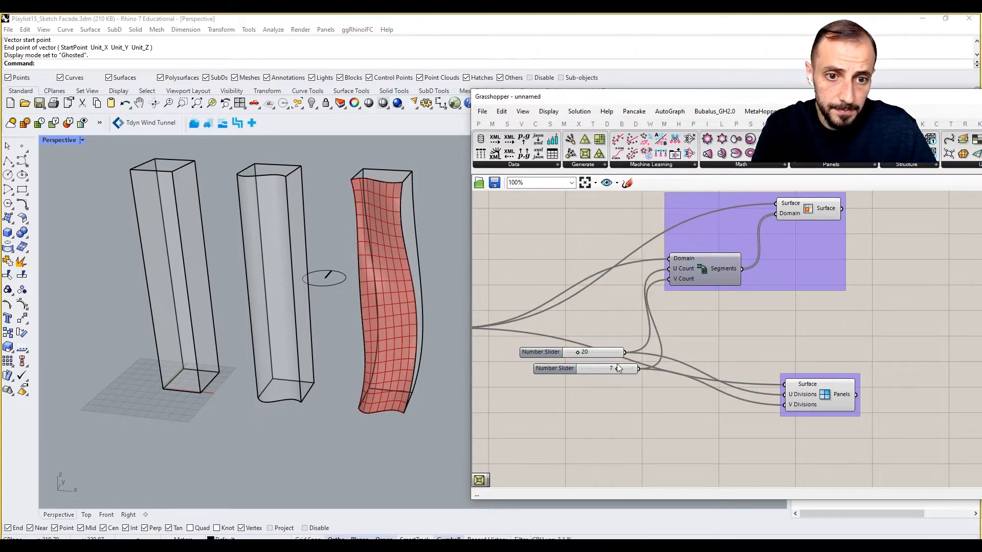
pyautogui.click(594, 367)
# Shift the Quad Panels component slightly closer to the number sliders.
pyautogui.moveTo(795, 361); pyautogui.dragTo(844, 384, button='right')
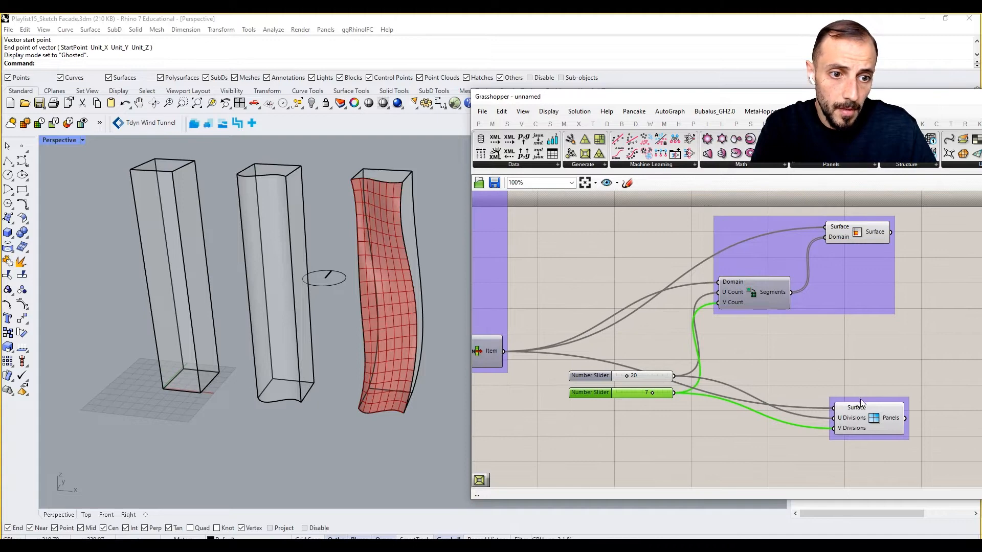
pyautogui.moveTo(863, 399); pyautogui.dragTo(828, 393)
pyautogui.moveTo(848, 324); pyautogui.dragTo(817, 320, button='right')
pyautogui.click(772, 347)
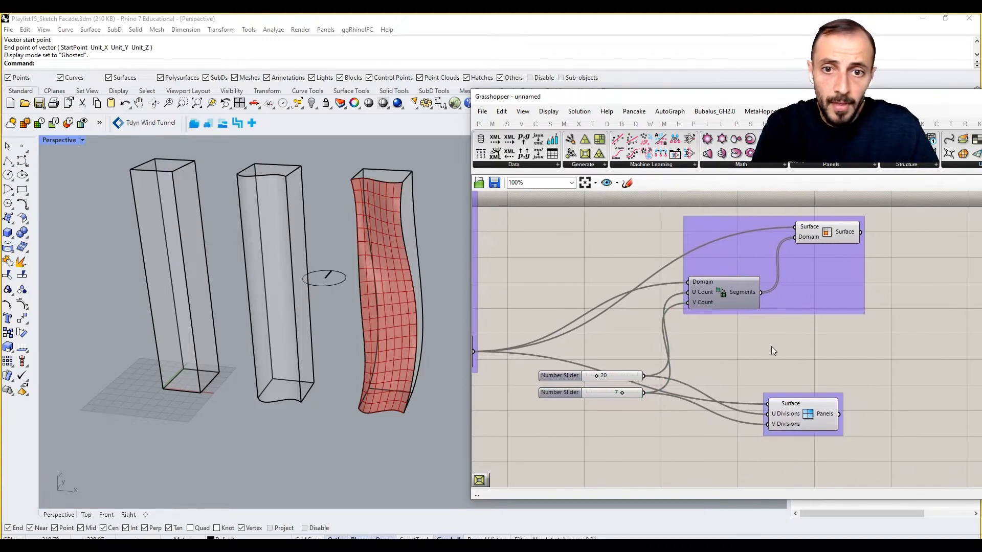
pyautogui.moveTo(799, 390); pyautogui.dragTo(799, 355, button='right')
pyautogui.click(808, 380)
pyautogui.click(821, 338)
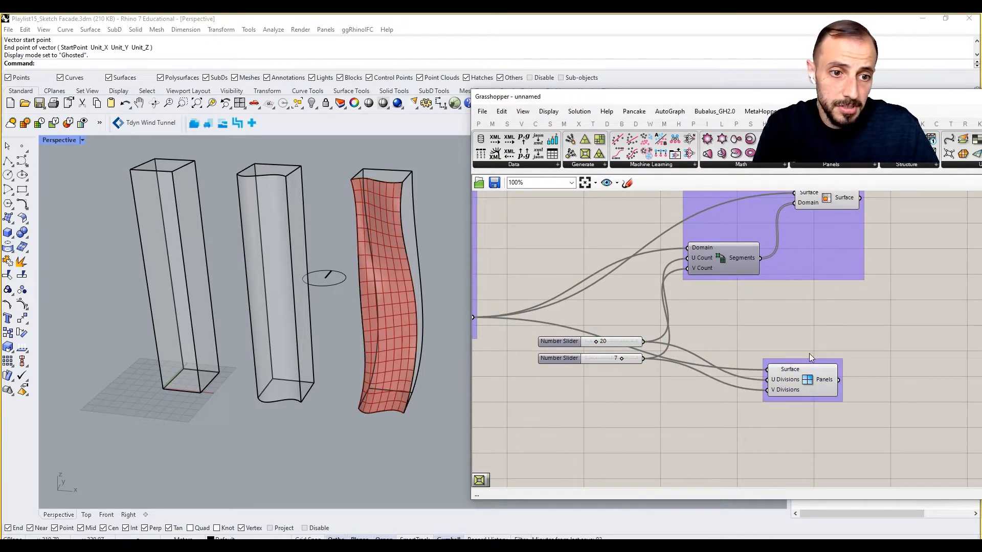
# Add a Random Quad Panels component below the Quad Panels group.
pyautogui.click(827, 164)
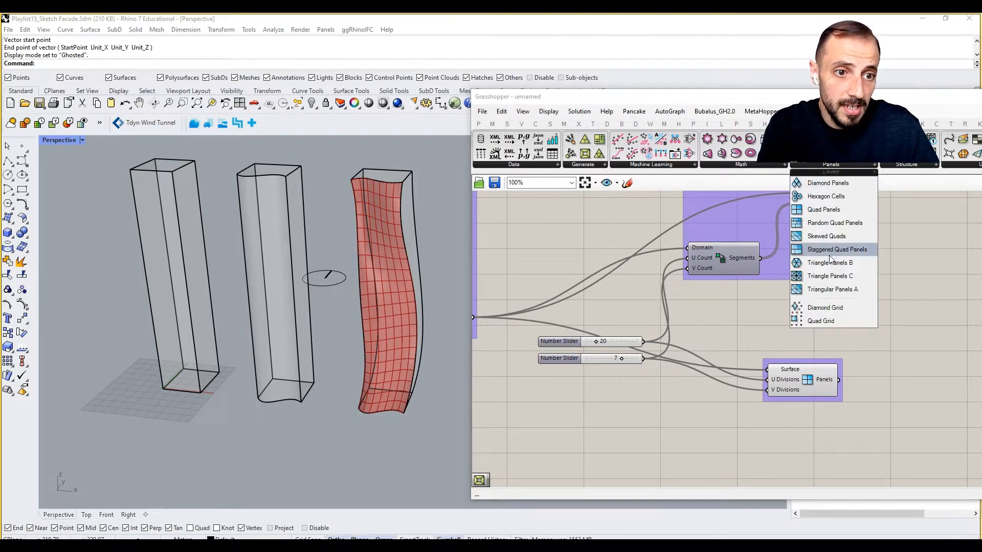
pyautogui.click(847, 222)
pyautogui.click(778, 435)
pyautogui.moveTo(773, 423); pyautogui.dragTo(786, 383, button='right')
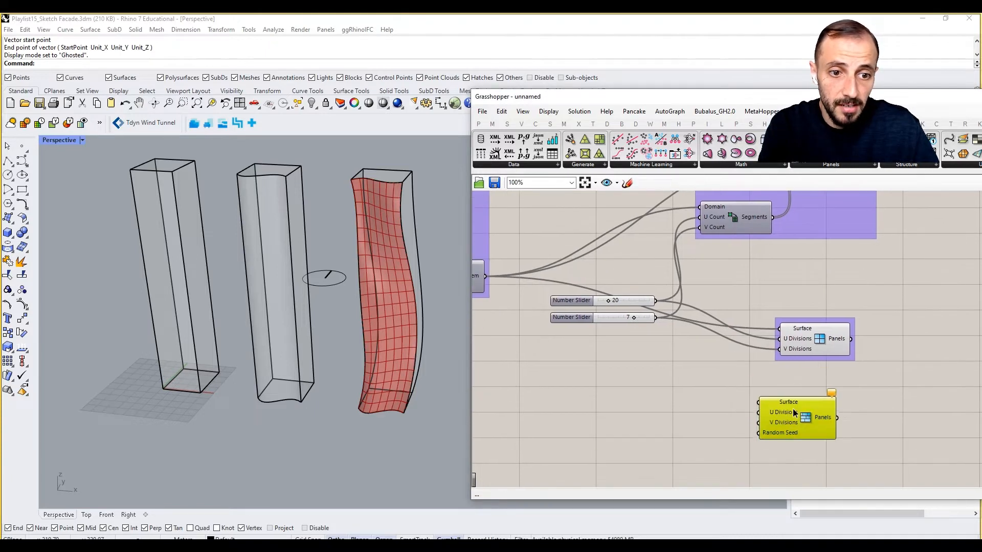
# Connect the 20 and 7 sliders to the U and V Divisions of Random Quad Panels and the List Item output to its Surface.
pyautogui.moveTo(656, 300); pyautogui.dragTo(757, 417)
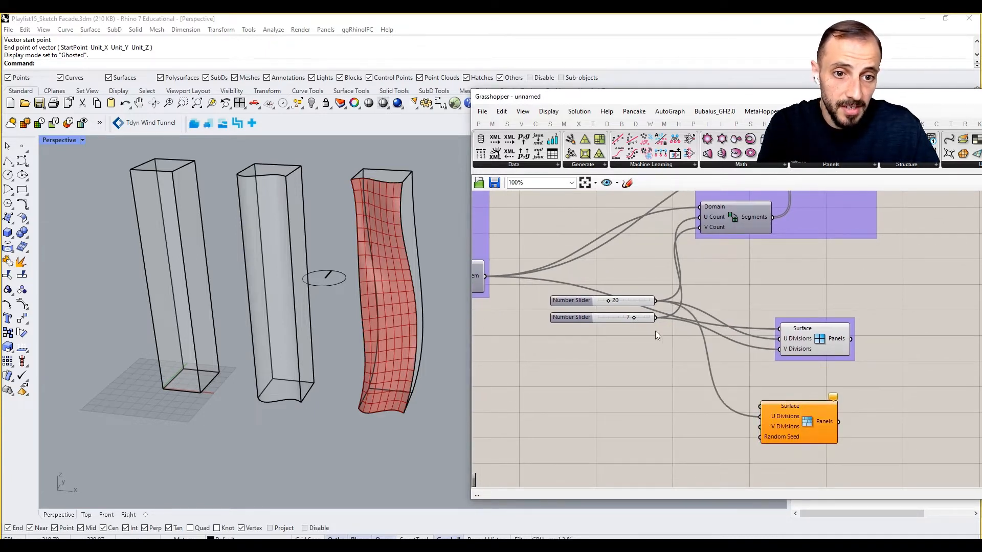
pyautogui.moveTo(656, 318); pyautogui.dragTo(760, 427)
pyautogui.moveTo(691, 398); pyautogui.dragTo(745, 401, button='right')
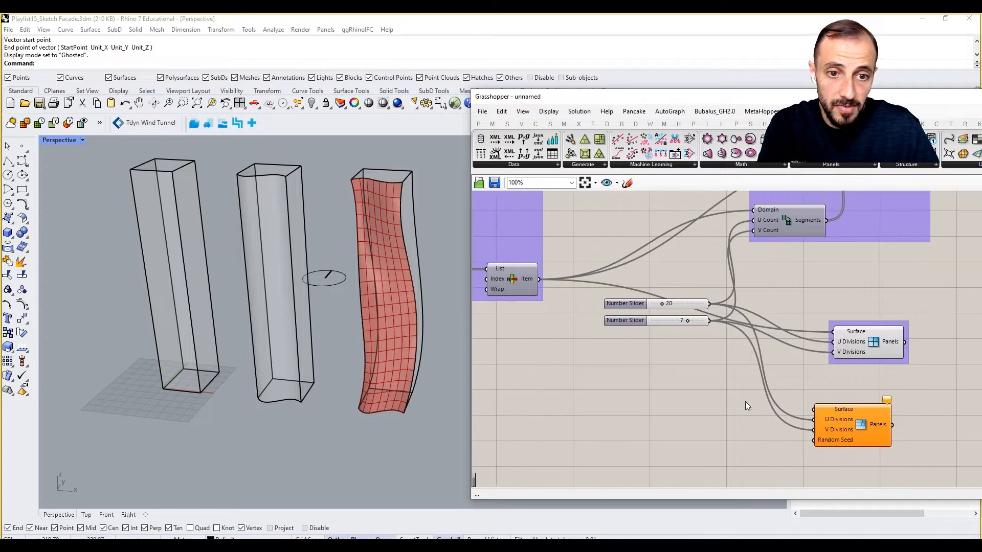
pyautogui.moveTo(538, 279); pyautogui.dragTo(818, 410)
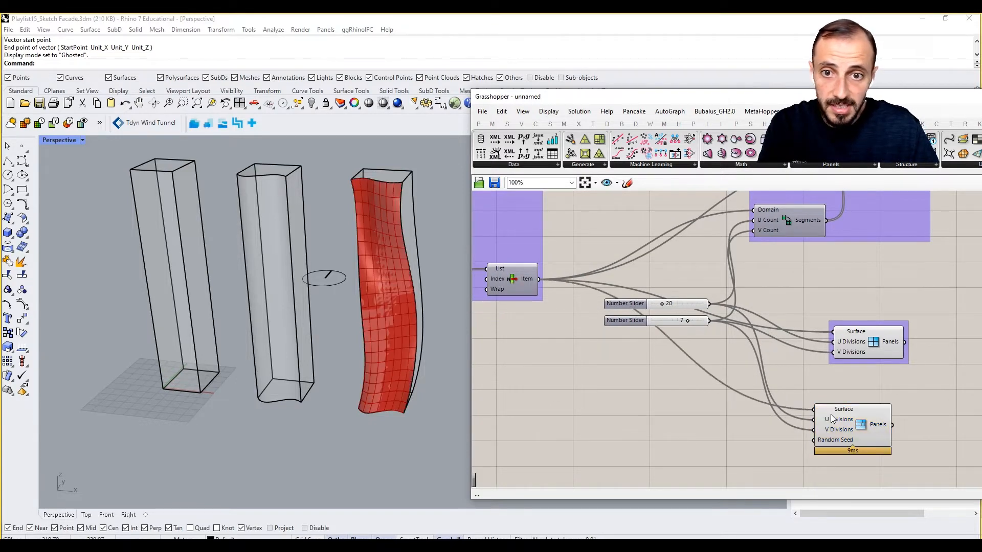
# Turn off the preview of the Quad Panels and Isotrim components, leaving only the Random Quad Panels previewed.
pyautogui.click(865, 341)
pyautogui.rightClick(860, 305)
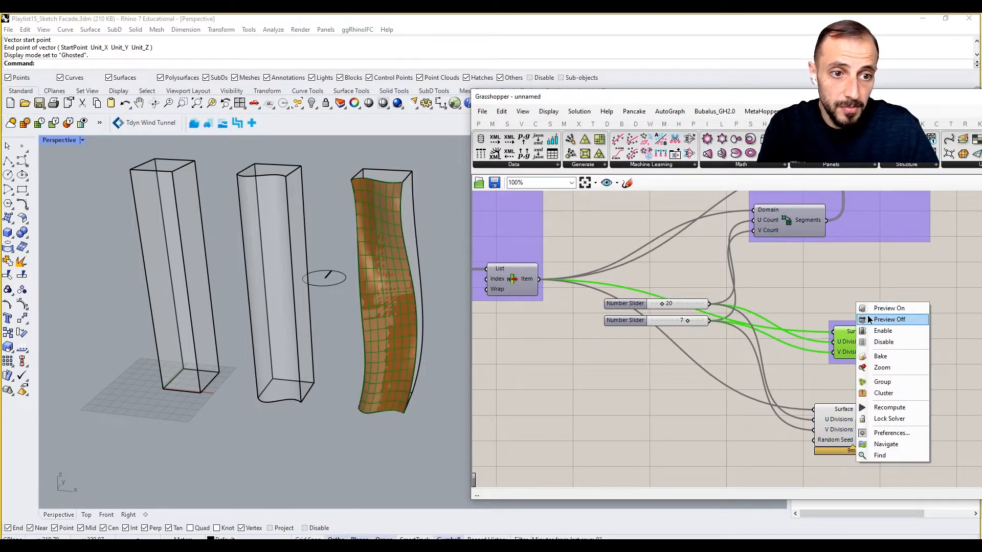
pyautogui.click(868, 316)
pyautogui.moveTo(870, 229); pyautogui.dragTo(845, 286, button='right')
pyautogui.click(868, 217)
pyautogui.rightClick(868, 219)
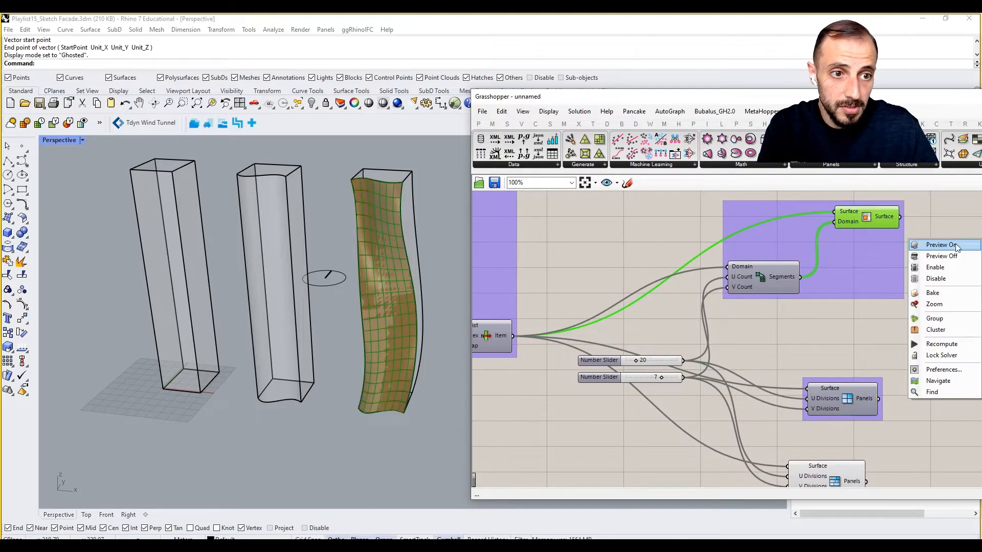
pyautogui.click(950, 257)
pyautogui.moveTo(796, 379); pyautogui.dragTo(808, 309, button='right')
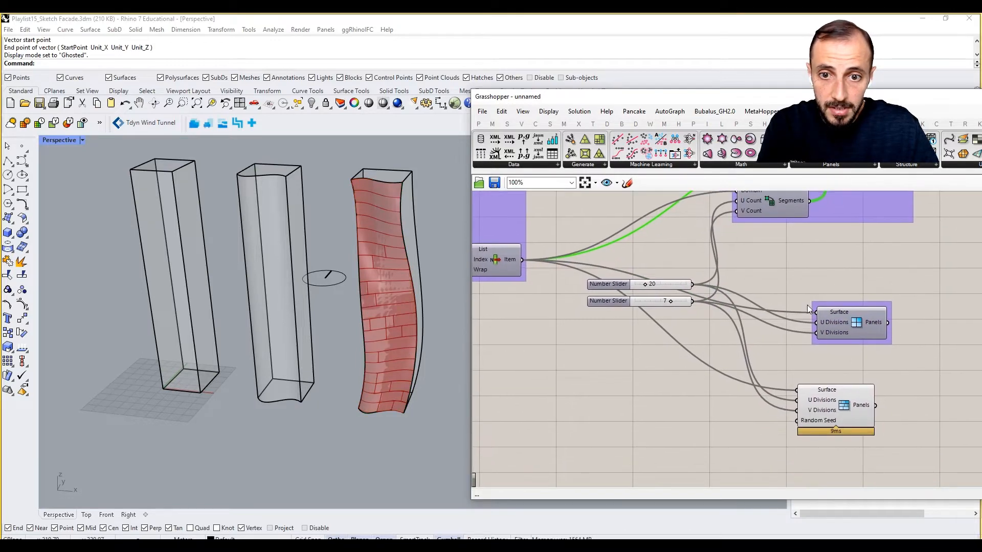
pyautogui.click(831, 404)
pyautogui.click(704, 428)
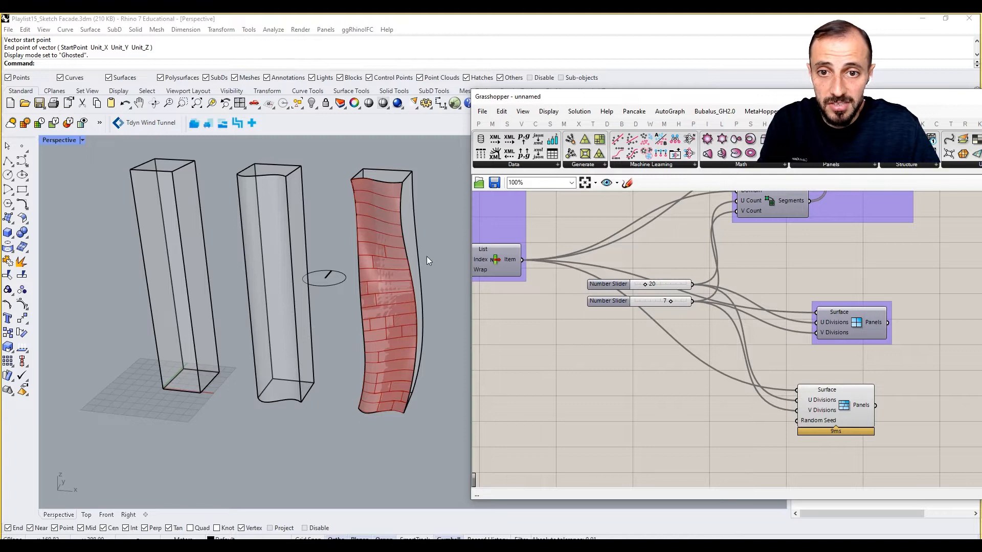
# Add a number slider of 5, connect it to the Random Seed input of Random Quad Panels, and change its value to 7.
pyautogui.doubleClick(704, 413)
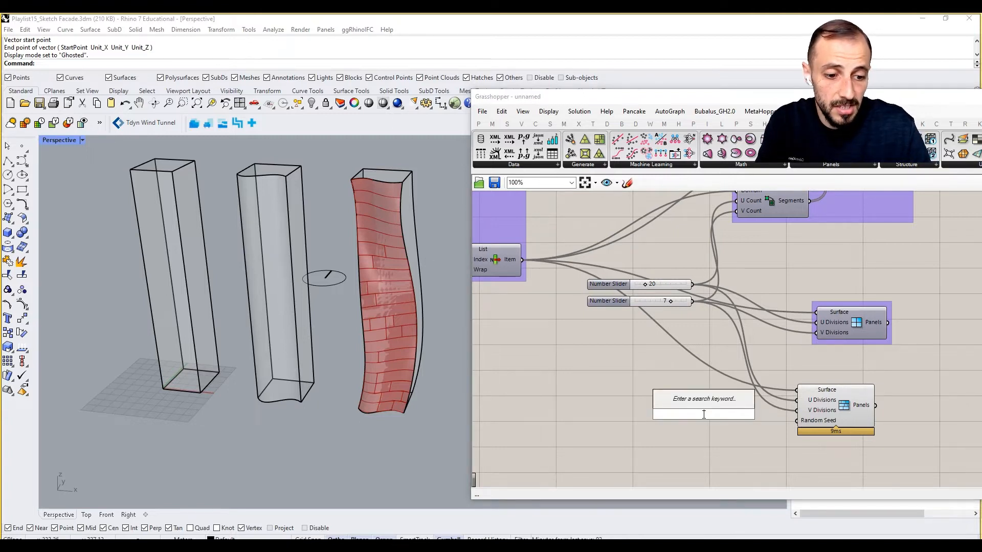
pyautogui.write('5')
pyautogui.press('Return')
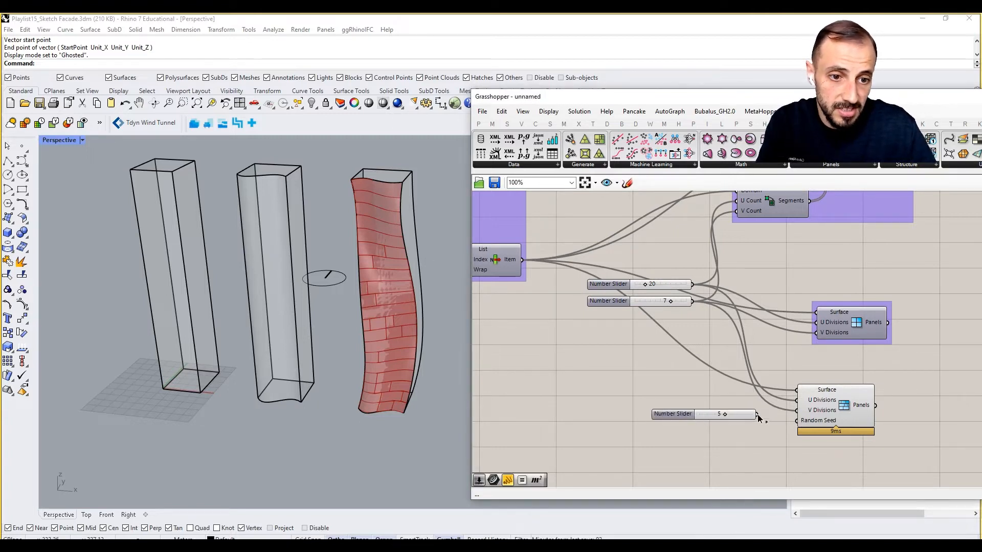
pyautogui.moveTo(757, 415); pyautogui.dragTo(797, 421)
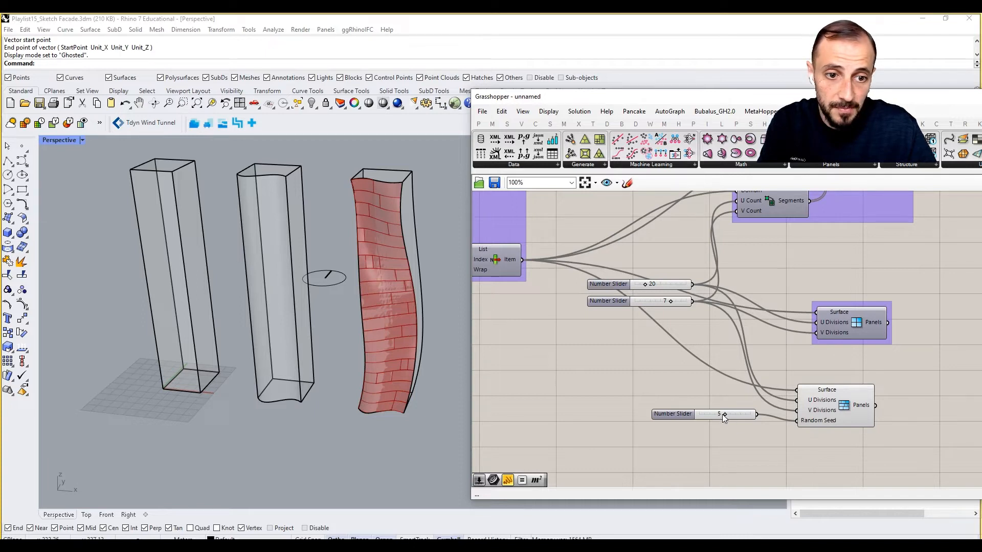
pyautogui.moveTo(722, 414); pyautogui.dragTo(743, 420)
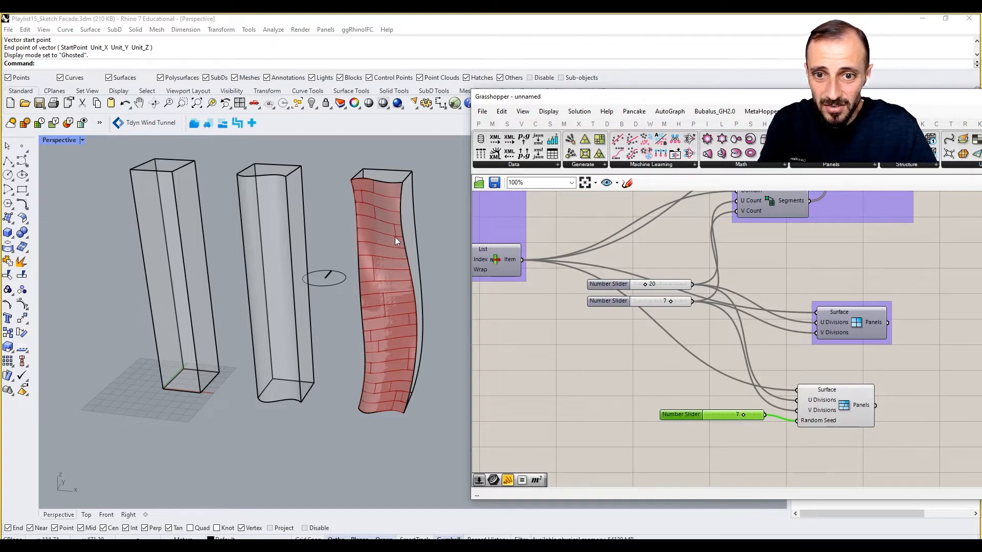
# Delete the Random Quad Panels component together with its seed slider.
pyautogui.moveTo(872, 373); pyautogui.dragTo(726, 453)
pyautogui.press('Delete')
# Add a Skewed Quads component and a Staggered Quad Panels component below the Quad Panels group.
pyautogui.click(840, 164)
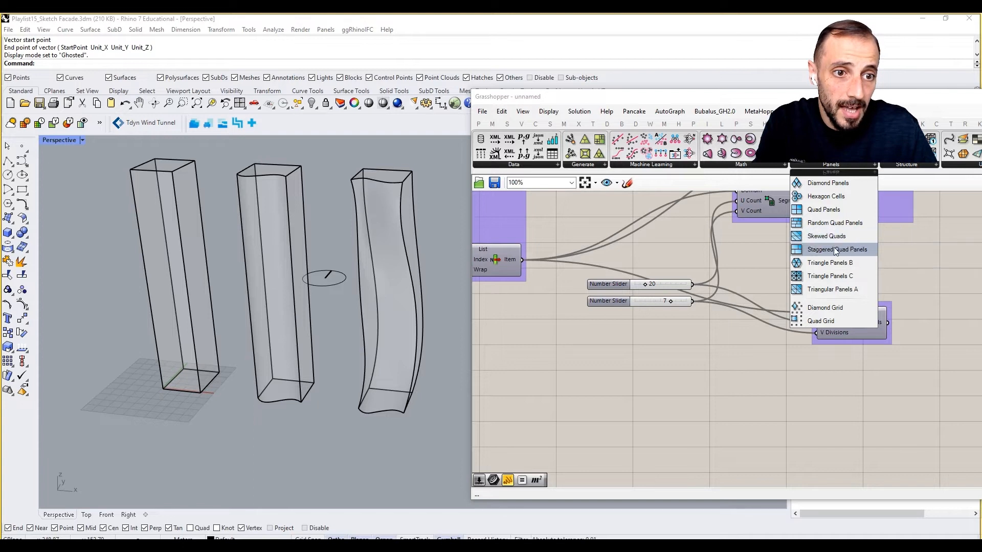
pyautogui.click(832, 239)
pyautogui.click(810, 394)
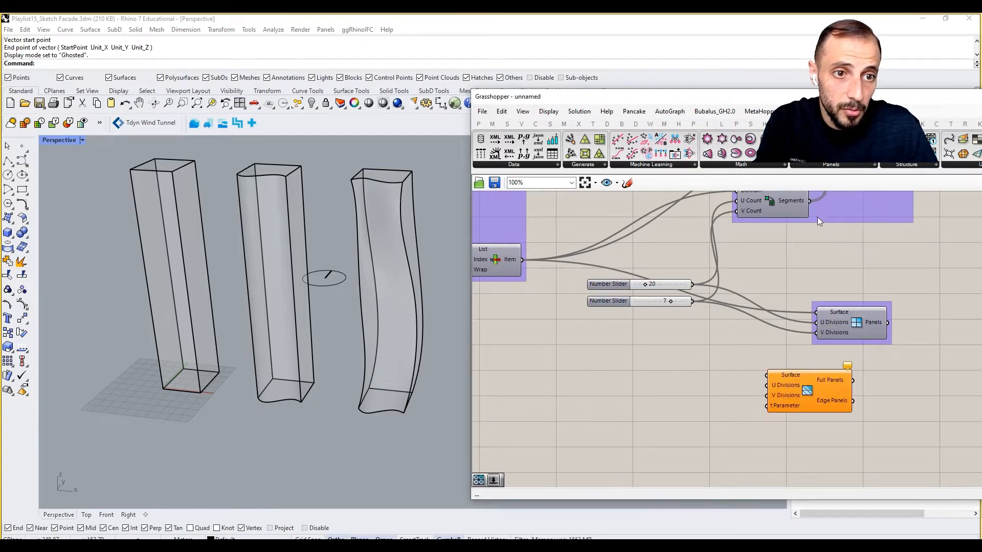
pyautogui.click(824, 164)
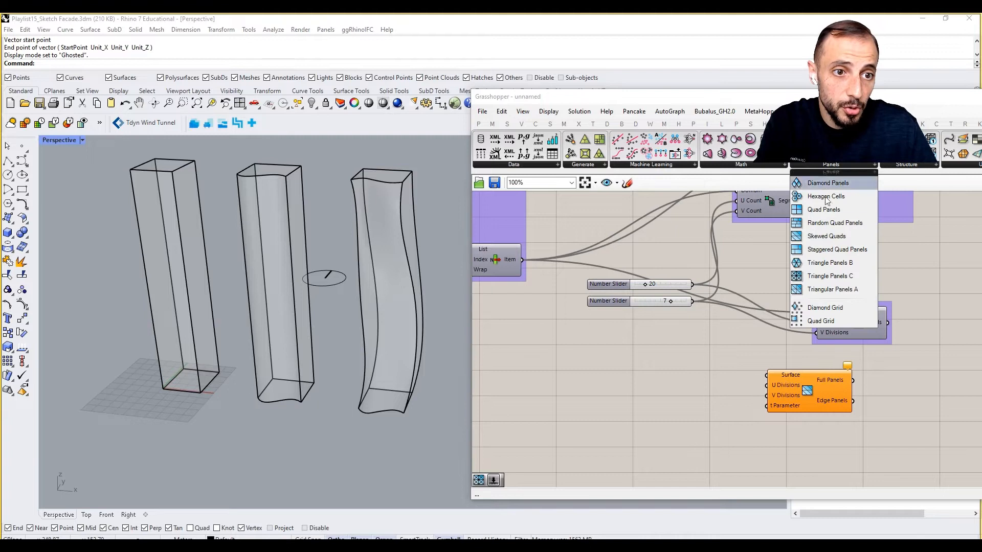
pyautogui.click(829, 250)
pyautogui.click(801, 437)
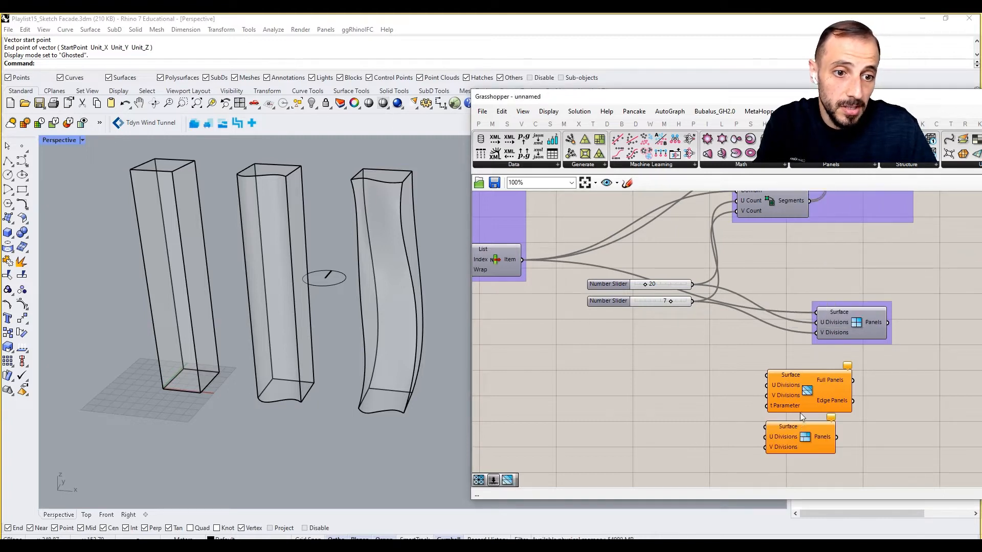
# Connect the 20 slider to U Divisions, the 7 slider to V Divisions, and List Item to Surface on both Skewed Quads and Staggered Quad Panels.
pyautogui.moveTo(692, 285); pyautogui.dragTo(767, 385)
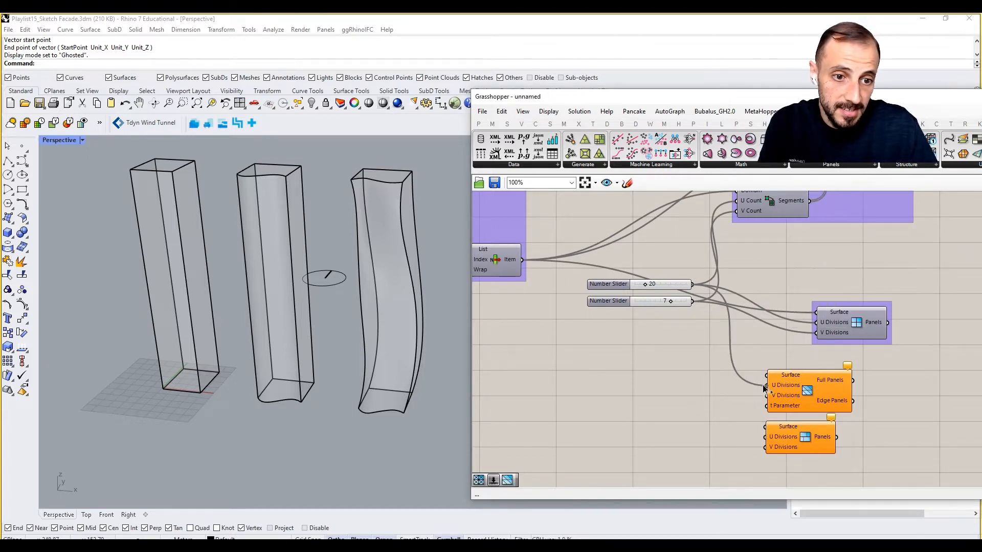
pyautogui.moveTo(695, 308); pyautogui.dragTo(767, 396)
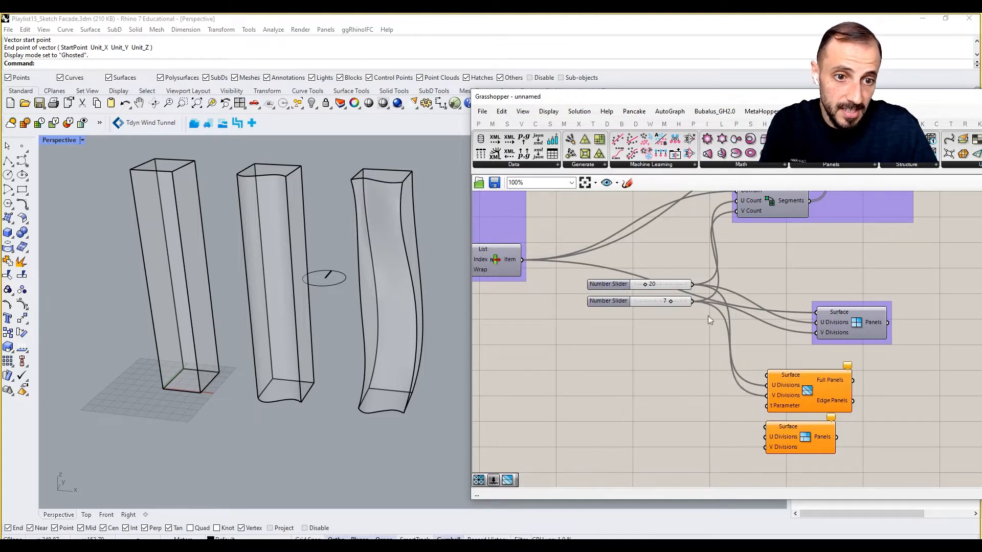
pyautogui.moveTo(693, 285); pyautogui.dragTo(768, 447)
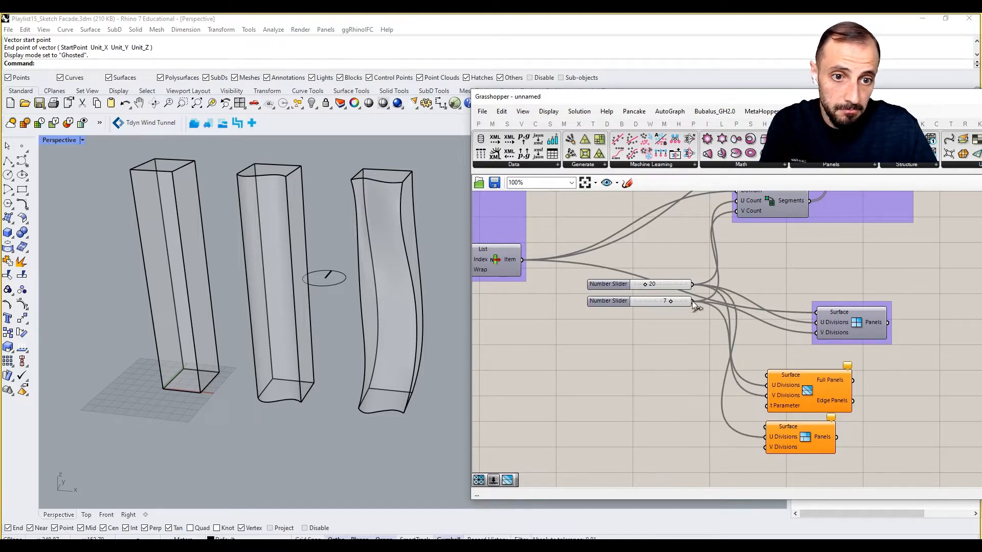
pyautogui.moveTo(692, 300); pyautogui.dragTo(766, 448)
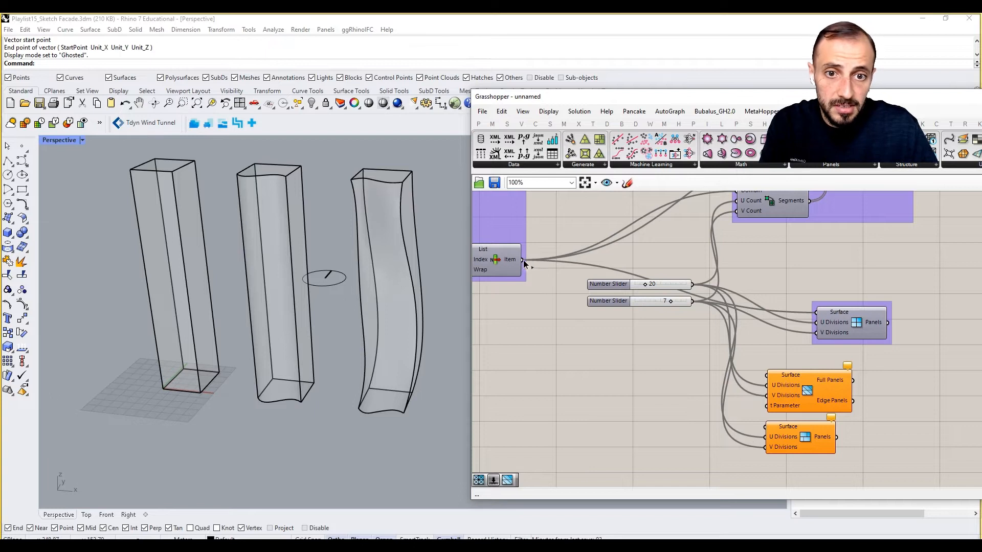
pyautogui.moveTo(523, 260); pyautogui.dragTo(767, 374)
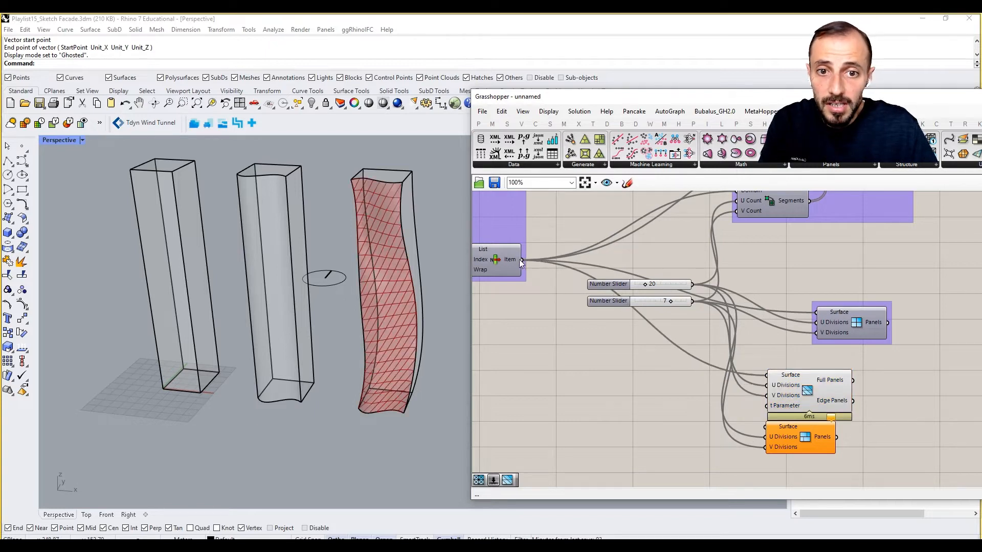
pyautogui.moveTo(523, 259); pyautogui.dragTo(766, 426)
# Space the Skewed Quads and Staggered Quad Panels components apart, farther from the sliders.
pyautogui.moveTo(808, 408); pyautogui.dragTo(763, 395, button='right')
pyautogui.moveTo(769, 385); pyautogui.dragTo(771, 377)
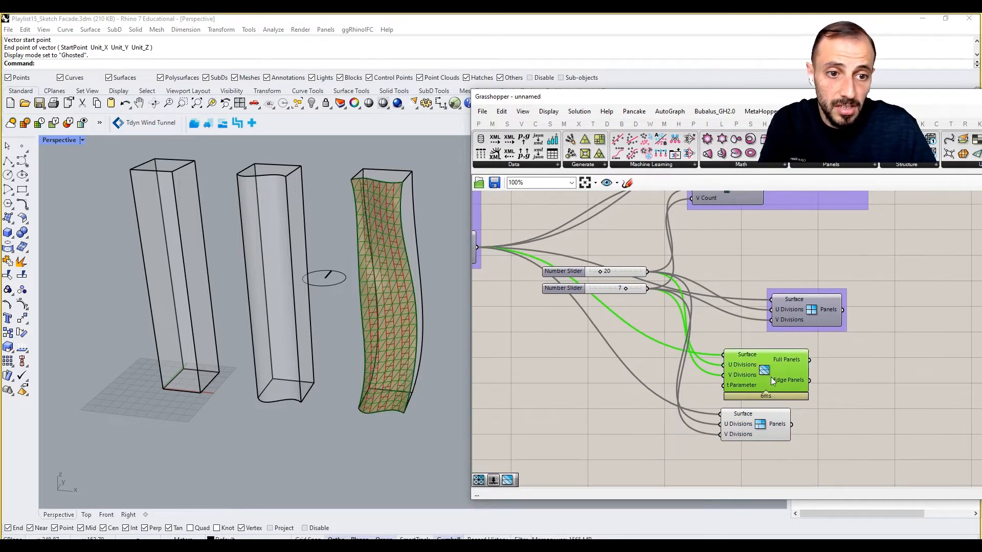
pyautogui.moveTo(756, 427); pyautogui.dragTo(794, 435)
pyautogui.moveTo(763, 378); pyautogui.dragTo(788, 376)
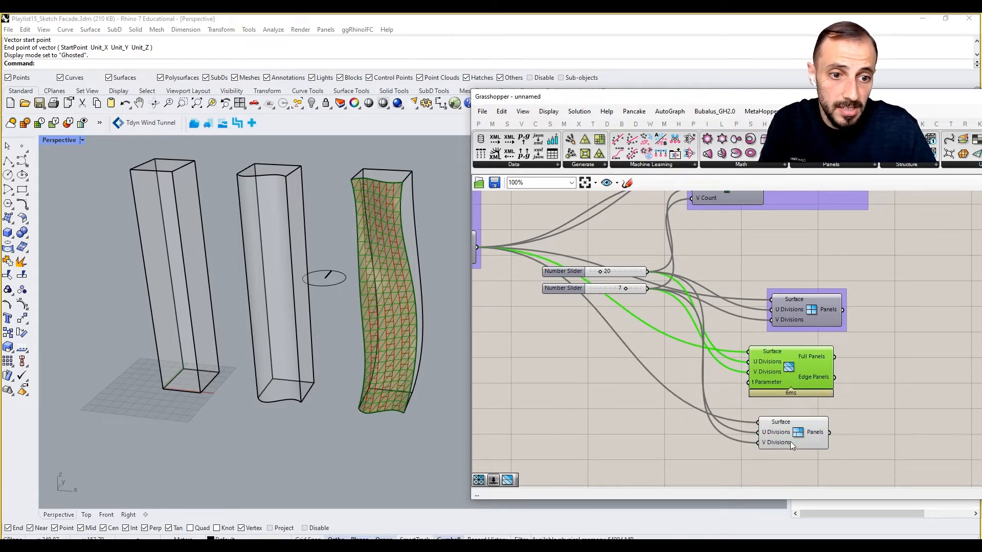
pyautogui.click(790, 441)
pyautogui.click(812, 379)
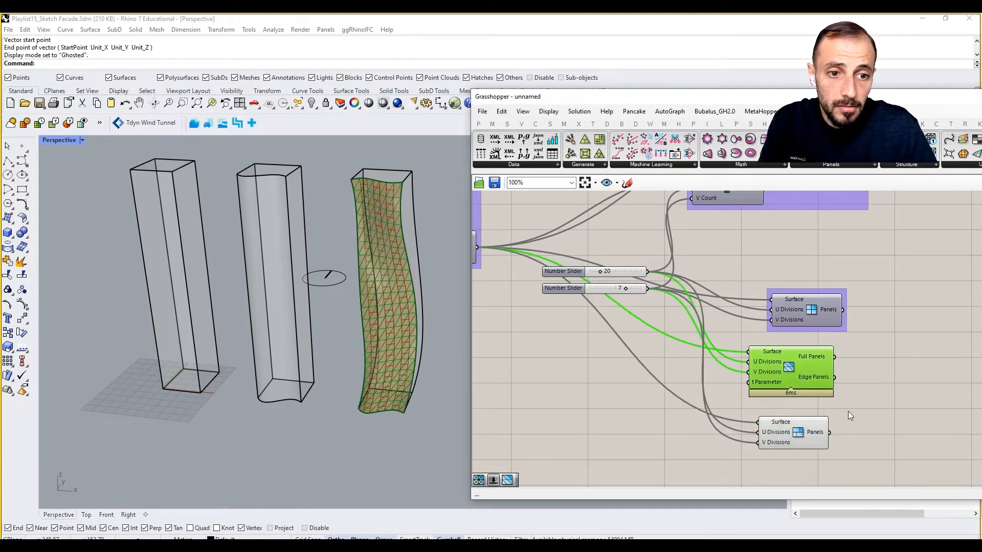
# Turn off the Staggered Quad Panels preview, then lower that component and move Skewed Quads beneath the Quad Panels group.
pyautogui.click(805, 435)
pyautogui.rightClick(878, 385)
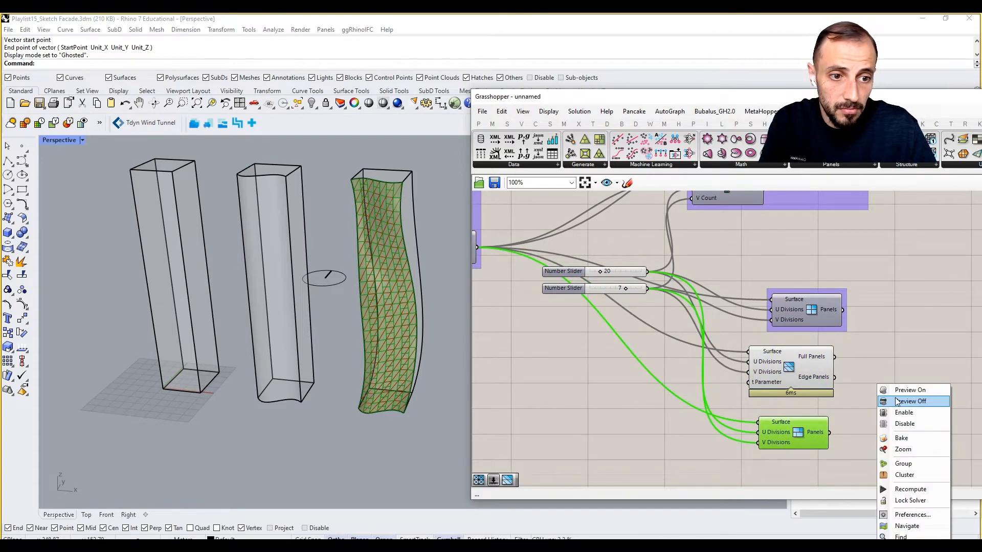
pyautogui.click(910, 401)
pyautogui.moveTo(793, 435); pyautogui.dragTo(789, 453)
pyautogui.moveTo(754, 387); pyautogui.dragTo(785, 388)
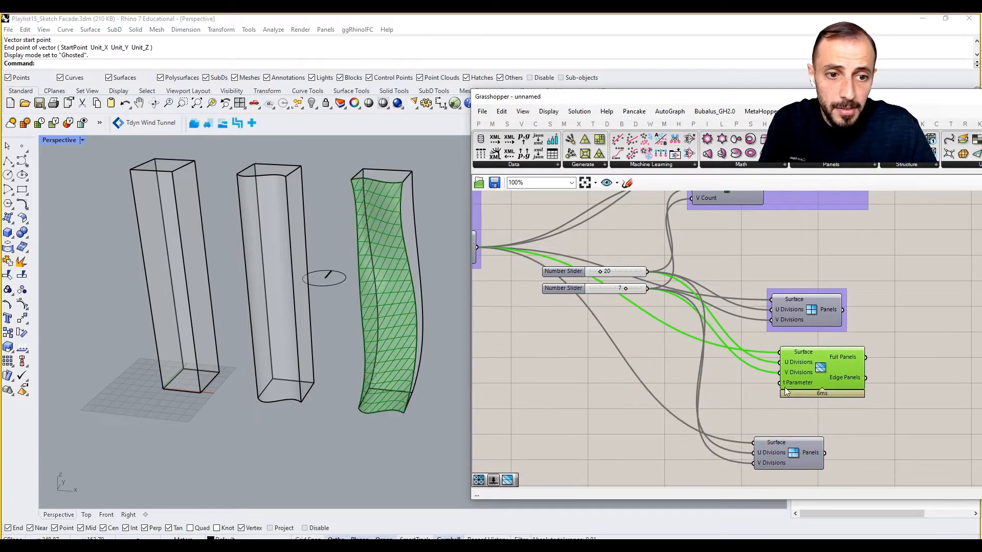
# Add a number slider of 0.000 with three decimals beside the t Parameter input of Skewed Quads.
pyautogui.moveTo(792, 385)
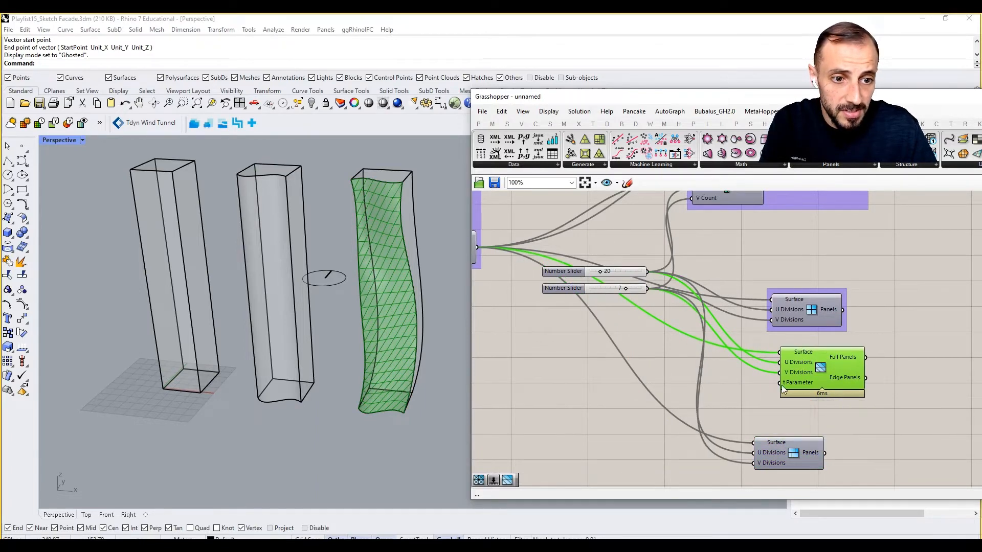
pyautogui.doubleClick(677, 364)
pyautogui.write('0.')
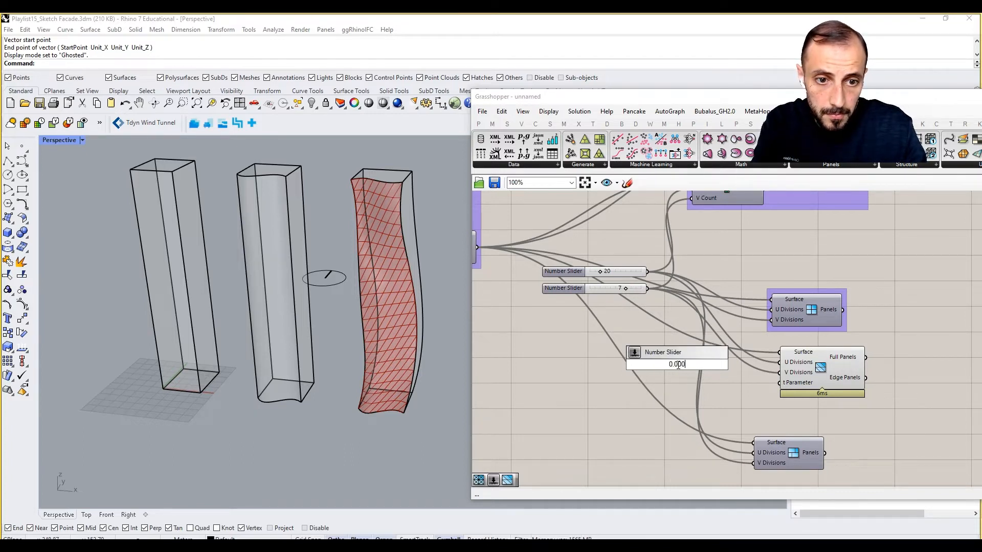
pyautogui.write('000')
pyautogui.press('Return')
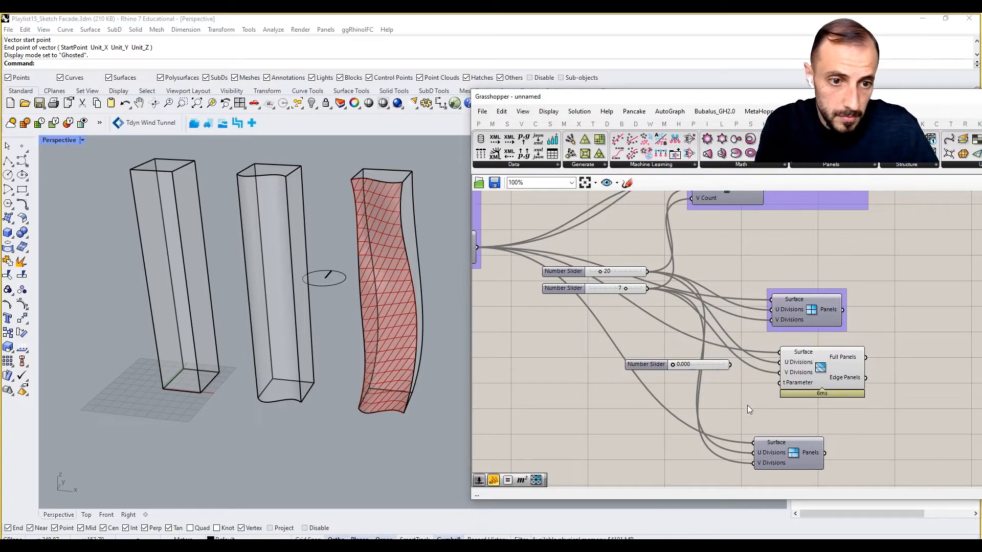
# Connect the 0.000 number slider to the t Parameter input of Skewed Quads.
pyautogui.click(782, 390)
pyautogui.scroll(2, 706, 369)
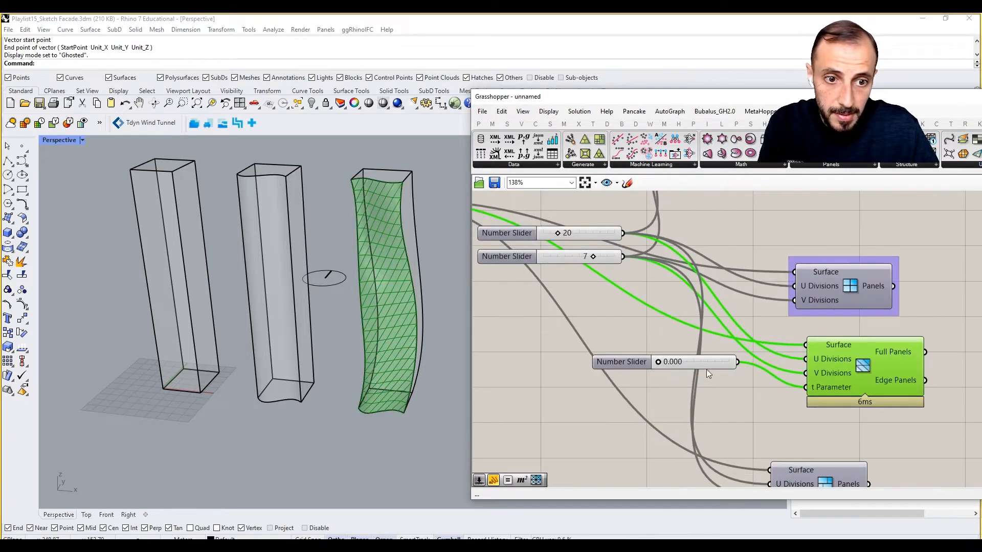
pyautogui.moveTo(669, 365); pyautogui.dragTo(604, 363)
# Add a four-decimal number slider ranging from -1.0000 to 1.0000 and connect it to the t Parameter of Skewed Quads.
pyautogui.click(597, 427)
pyautogui.doubleClick(598, 430)
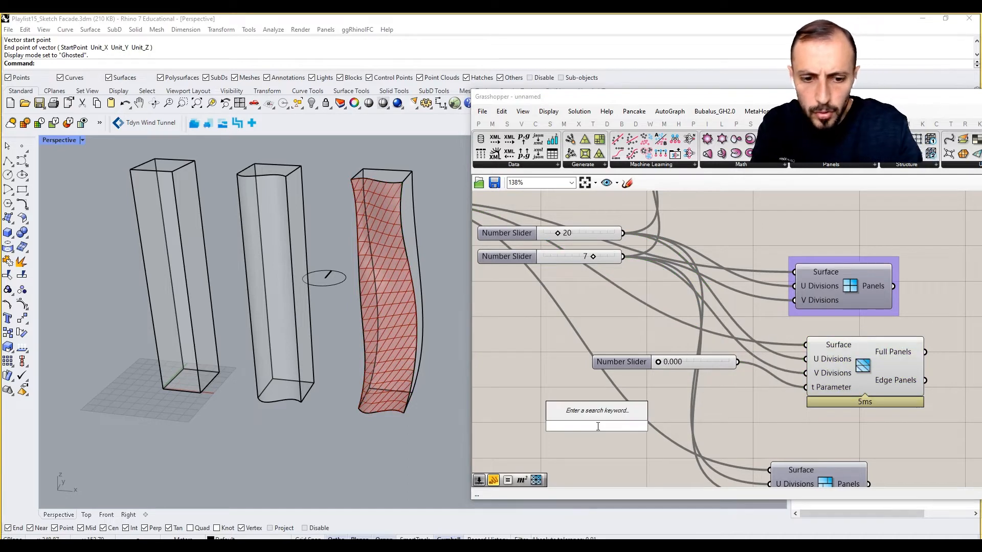
pyautogui.write('-')
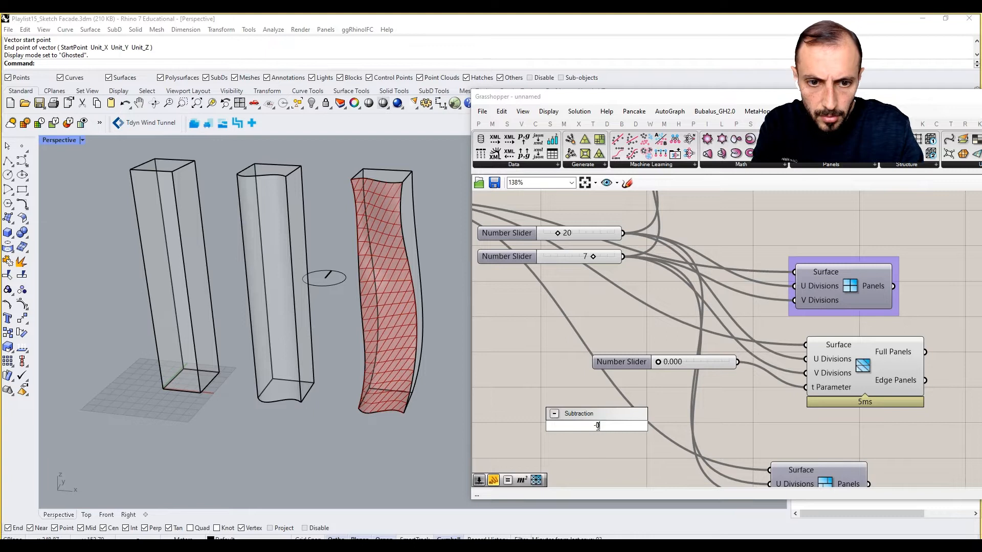
pyautogui.press('BackSpace')
pyautogui.press('BackSpace')
pyautogui.press('BackSpace')
pyautogui.press('BackSpace')
pyautogui.press('BackSpace')
pyautogui.press('BackSpace')
pyautogui.press('BackSpace')
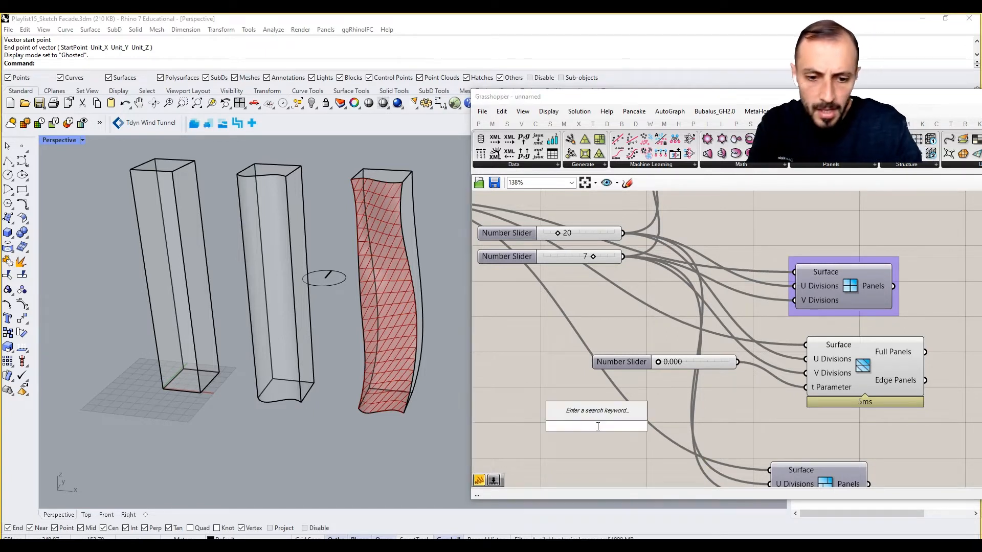
pyautogui.write('-1.000')
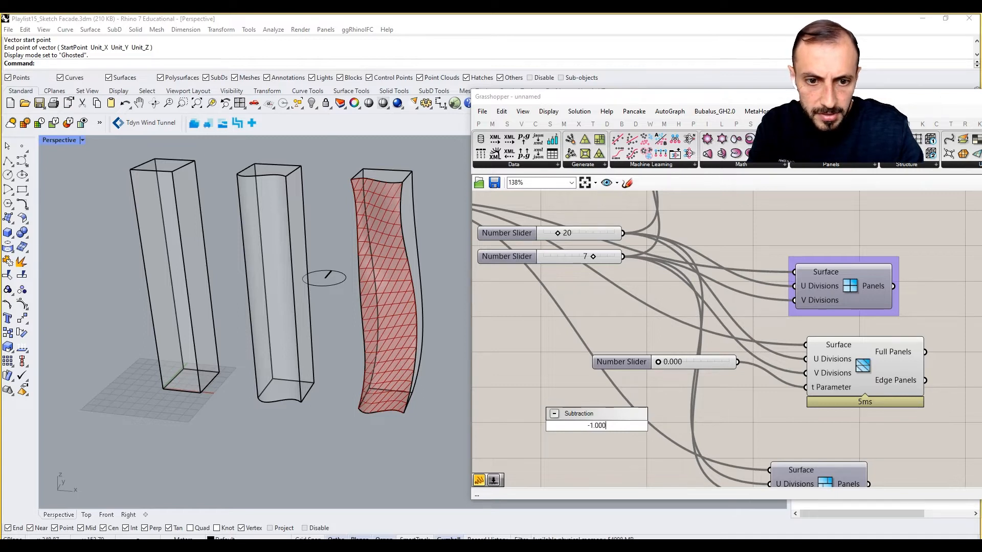
pyautogui.write('0<1.0000')
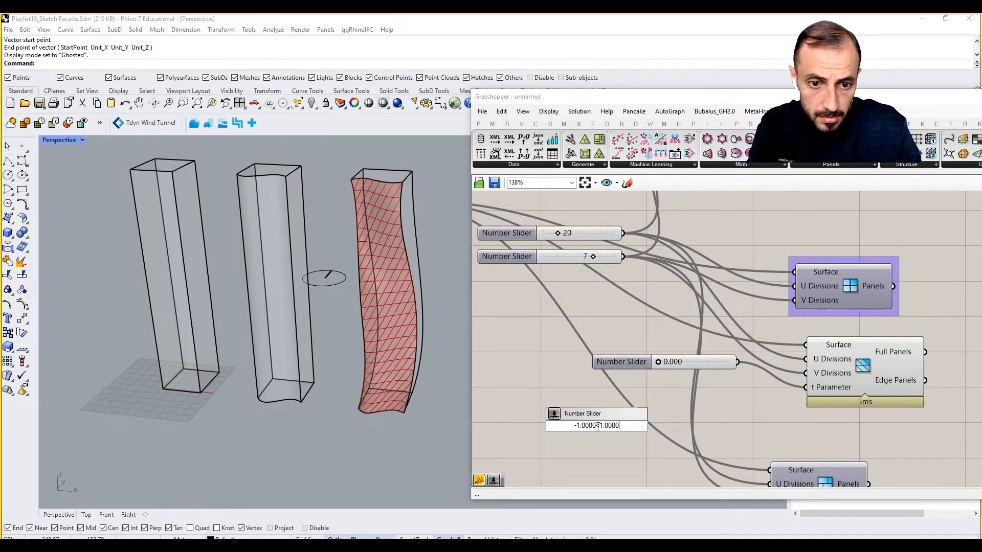
pyautogui.press('Return')
pyautogui.moveTo(670, 425)
pyautogui.mouseDown()
pyautogui.moveTo(823, 391)
pyautogui.moveTo(673, 426)
pyautogui.mouseUp()
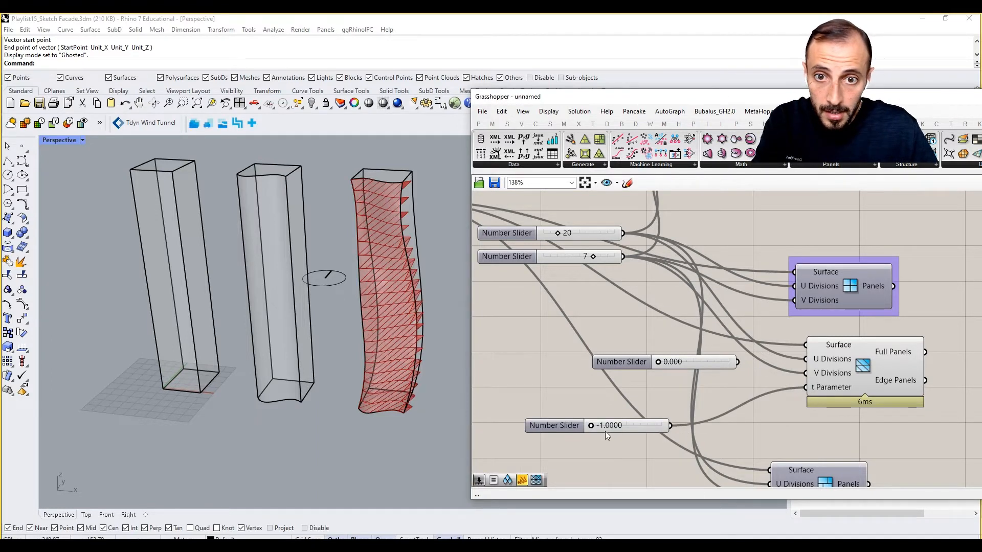
# Reparameterize the Surface input of Skewed Quads and set its t Parameter slider to 1.0000.
pyautogui.moveTo(593, 426); pyautogui.dragTo(573, 423)
pyautogui.scroll(6, 382, 360)
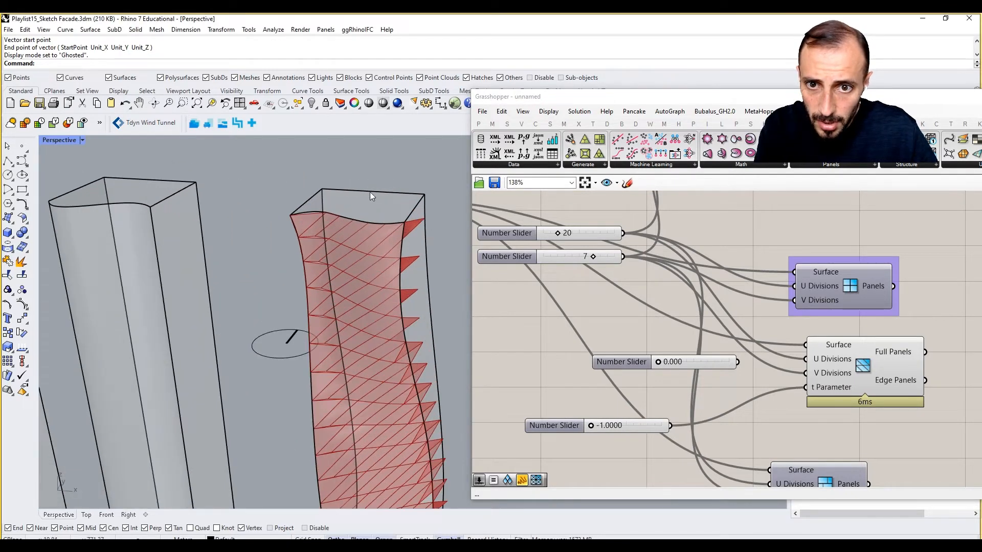
pyautogui.rightClick(832, 356)
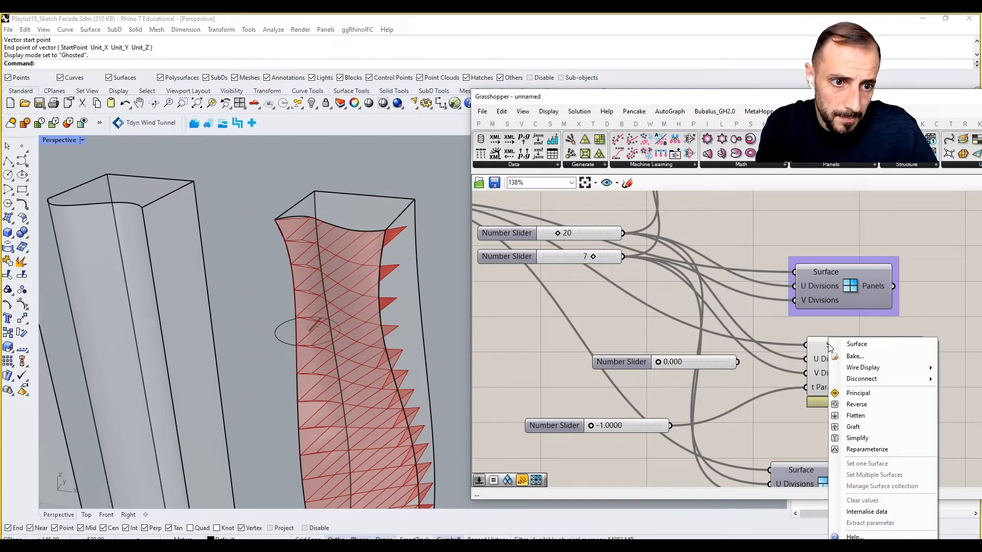
pyautogui.click(881, 453)
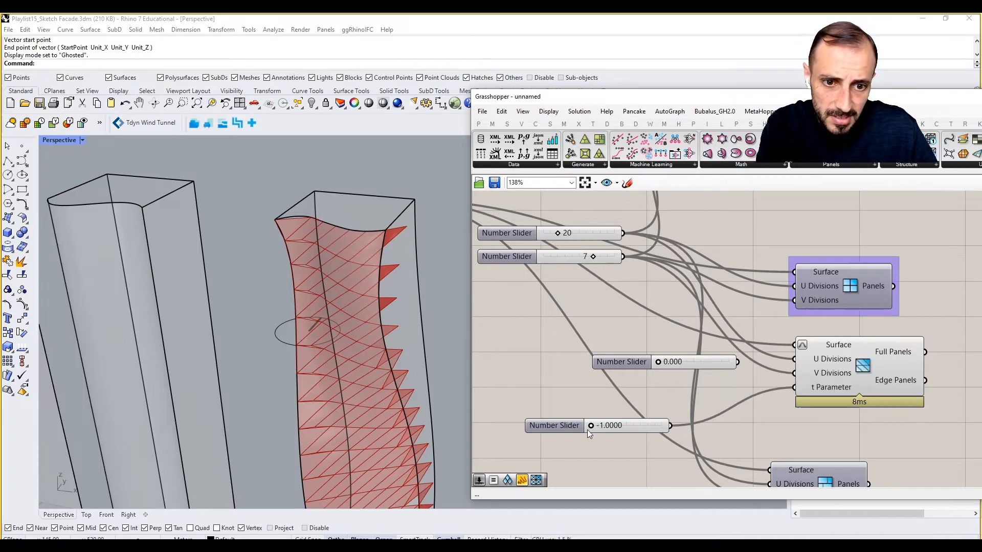
pyautogui.moveTo(588, 430); pyautogui.dragTo(693, 432)
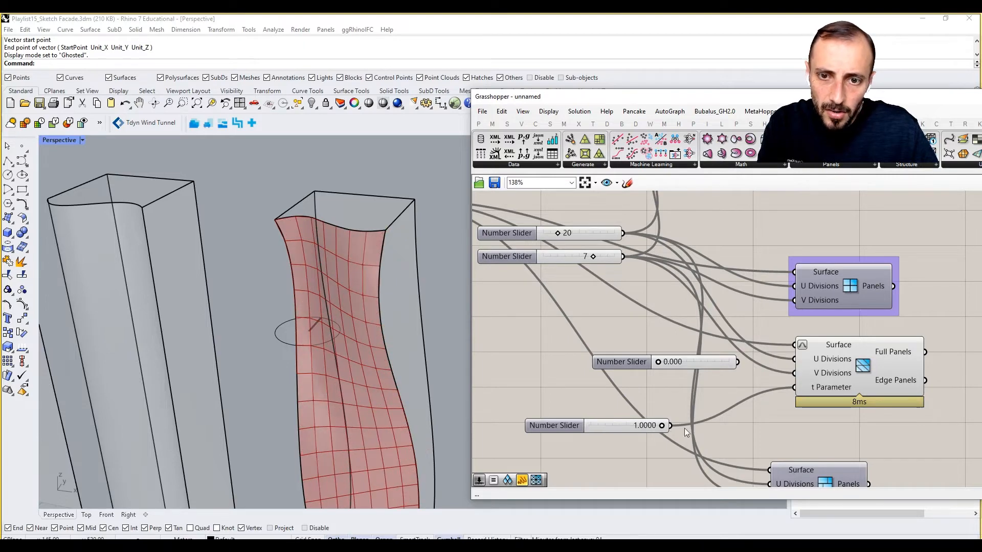
# Add a number slider with an upper limit of 10.000, connect it to the Skewed Quads t Parameter, and lower it to 4.437.
pyautogui.moveTo(684, 429); pyautogui.dragTo(686, 400, button='right')
pyautogui.doubleClick(634, 427)
pyautogui.write('1')
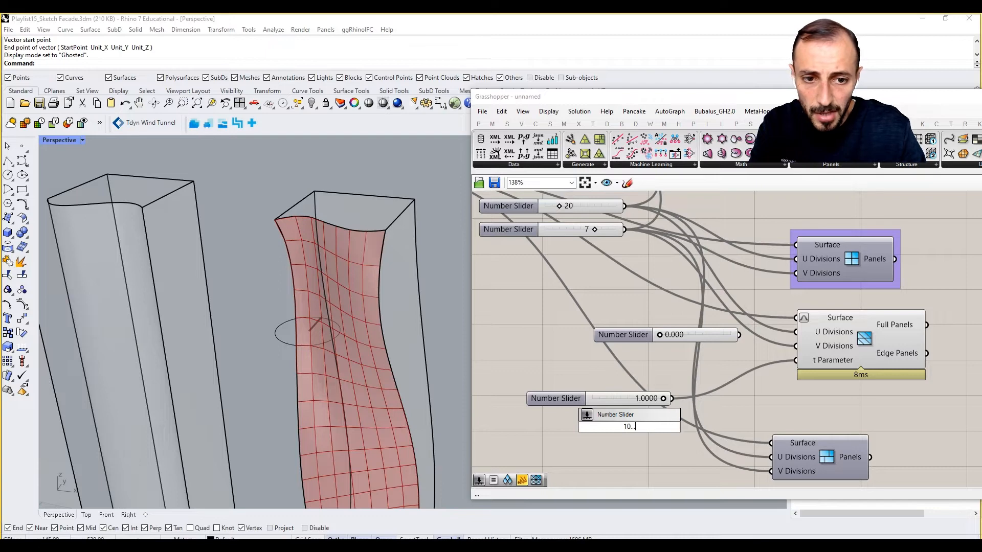
pyautogui.write('0.0')
pyautogui.press('Return')
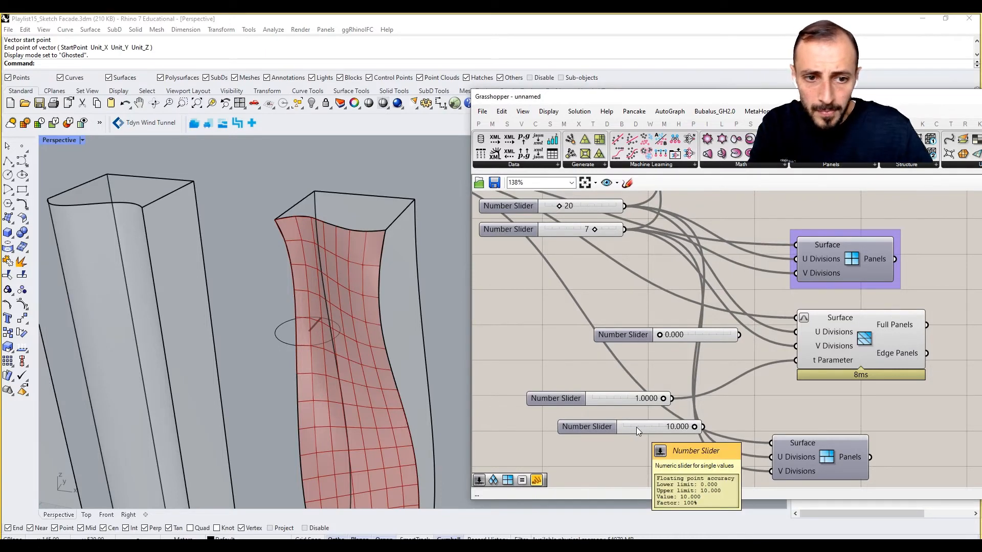
pyautogui.moveTo(702, 426); pyautogui.dragTo(796, 361)
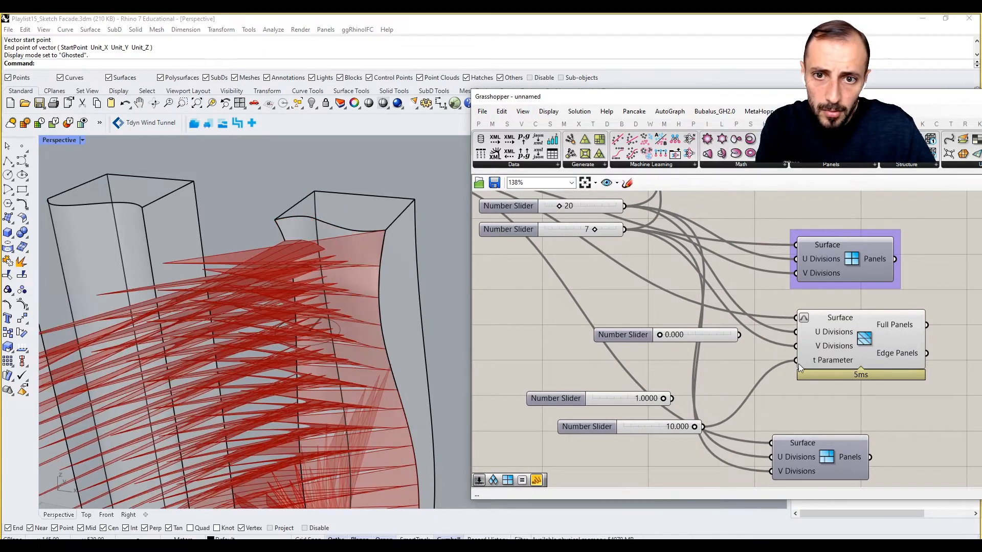
pyautogui.moveTo(694, 426); pyautogui.dragTo(657, 428)
pyautogui.moveTo(199, 280); pyautogui.dragTo(240, 265, button='right')
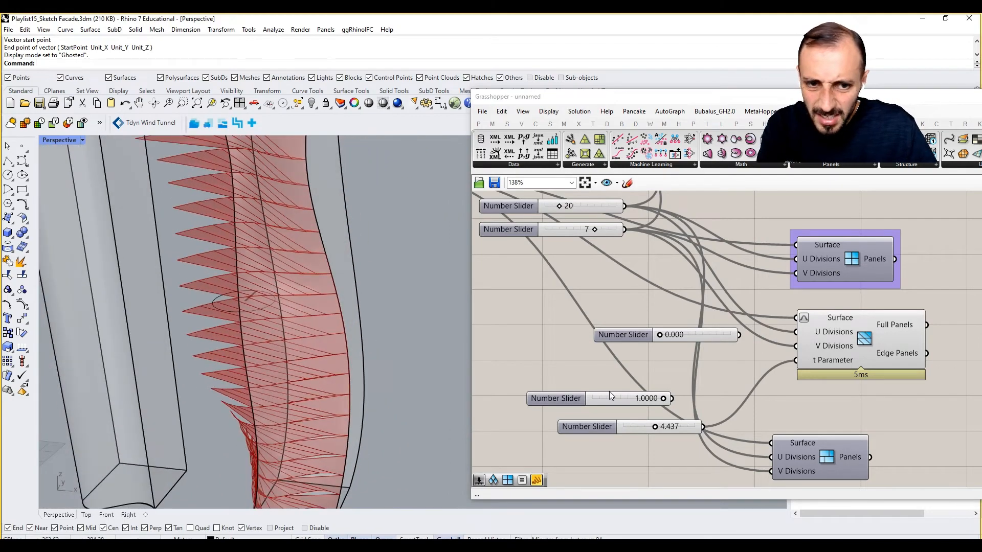
# Delete the 4.437 slider, reconnect the four-decimal slider to the Skewed Quads t Parameter, and set it to -0.8351.
pyautogui.click(632, 428)
pyautogui.press('Delete')
pyautogui.moveTo(682, 387); pyautogui.dragTo(649, 419, button='right')
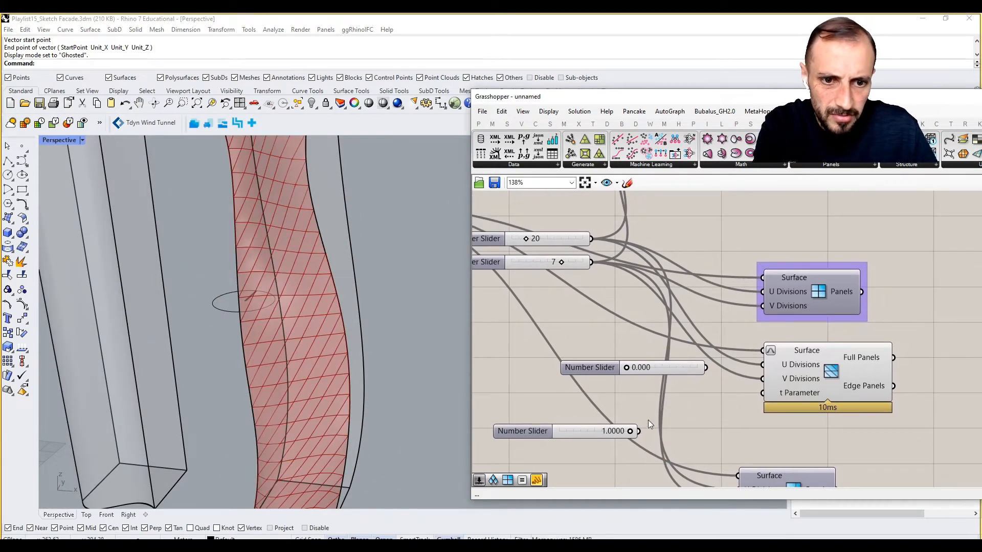
pyautogui.moveTo(646, 430); pyautogui.dragTo(763, 394)
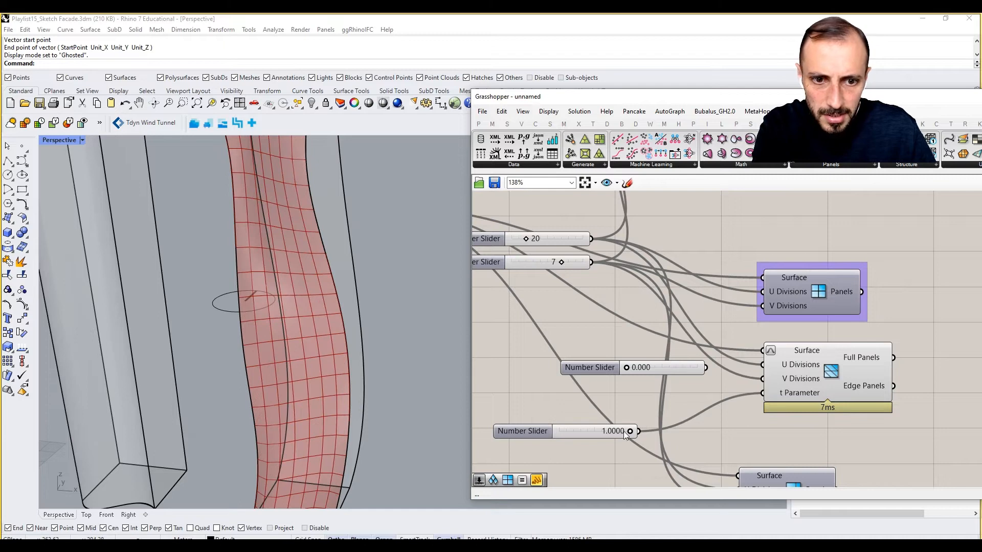
pyautogui.moveTo(624, 434); pyautogui.dragTo(551, 432)
# Reconnect the three-decimal slider to the Skewed Quads t Parameter, delete the four-decimal slider, and set the remaining one to 0.376.
pyautogui.moveTo(715, 376); pyautogui.dragTo(763, 393)
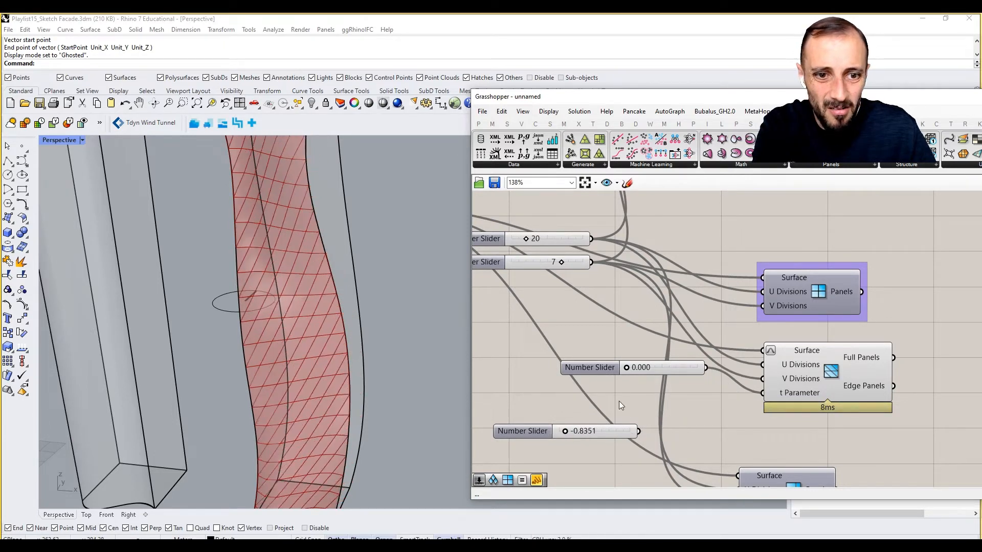
pyautogui.click(609, 430)
pyautogui.press('Delete')
pyautogui.moveTo(625, 367); pyautogui.dragTo(653, 368)
# Examine the skewed panels on the curved tower facade up close and from several angles, checking the joints between neighbouring panels.
pyautogui.moveTo(253, 274); pyautogui.dragTo(315, 274, button='right')
pyautogui.scroll(5, 310, 213)
pyautogui.scroll(3, 309, 217)
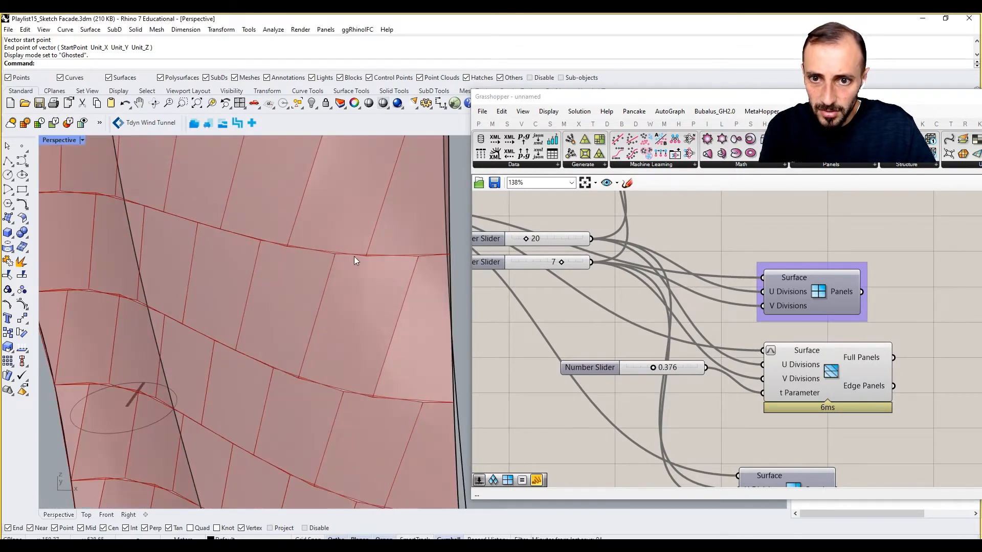
pyautogui.moveTo(265, 233)
pyautogui.mouseDown(button='right')
pyautogui.moveTo(281, 219)
pyautogui.moveTo(311, 250)
pyautogui.moveTo(325, 250)
pyautogui.moveTo(323, 238)
pyautogui.mouseUp(button='right')
pyautogui.scroll(-5, 321, 249)
pyautogui.scroll(3, 317, 257)
pyautogui.scroll(-4, 317, 257)
pyautogui.moveTo(323, 238)
pyautogui.keyDown('shift'); pyautogui.mouseDown(button='right')
pyautogui.moveTo(320, 309)
pyautogui.moveTo(324, 176)
pyautogui.mouseUp(button='right'); pyautogui.keyUp('shift')
pyautogui.keyDown('shift'); pyautogui.moveTo(324, 177); pyautogui.dragTo(328, 250, button='right'); pyautogui.keyUp('shift')
pyautogui.scroll(5, 347, 286)
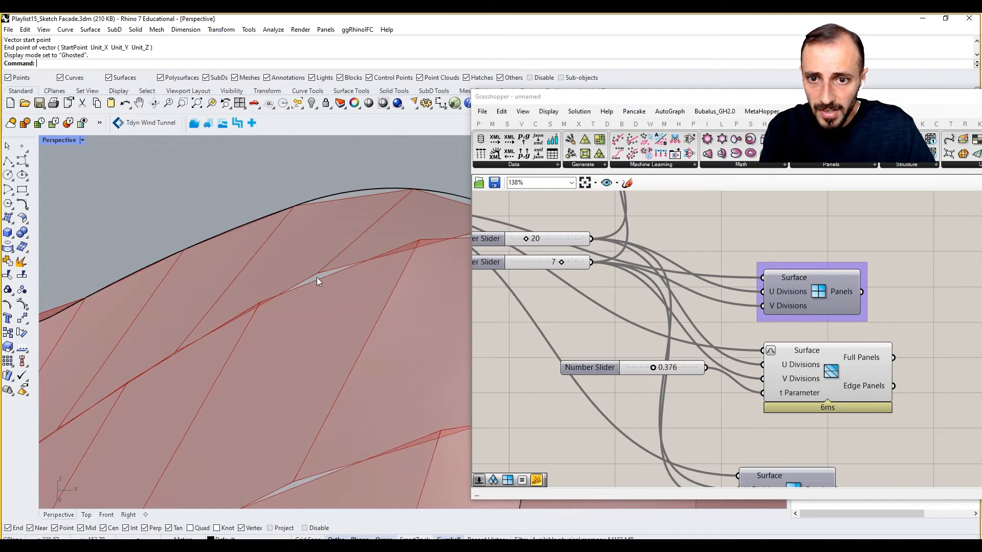
pyautogui.scroll(-5, 314, 277)
pyautogui.moveTo(317, 324); pyautogui.dragTo(327, 230, button='right')
pyautogui.scroll(5, 307, 285)
pyautogui.scroll(-5, 327, 231)
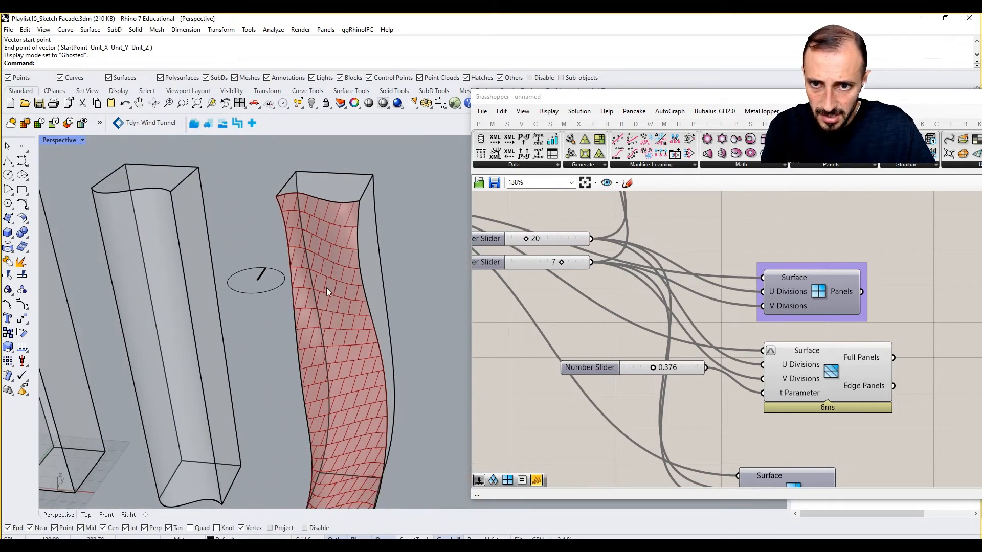
pyautogui.moveTo(327, 287); pyautogui.dragTo(331, 226, button='right')
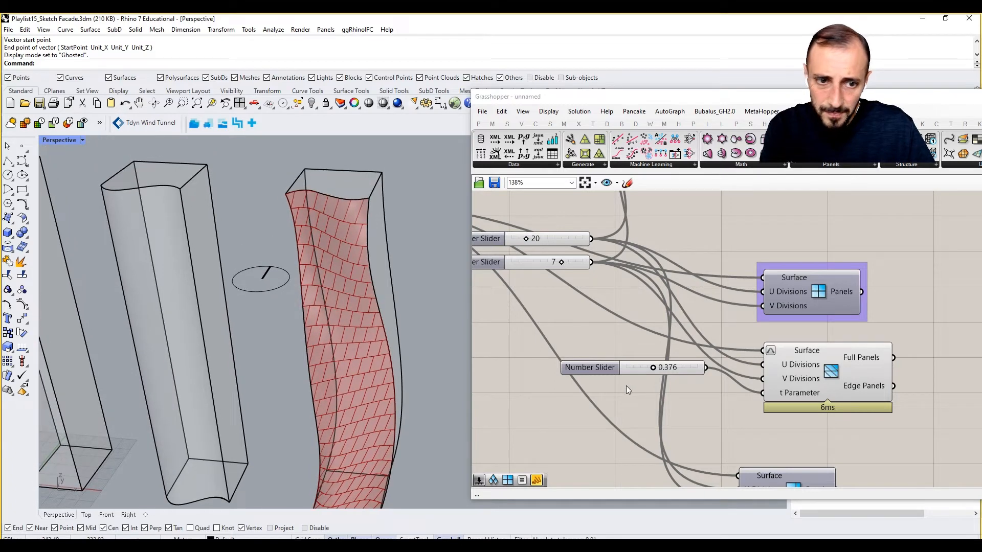
# Delete the Skewed Quads component together with its t Parameter slider.
pyautogui.moveTo(626, 386); pyautogui.dragTo(621, 349, button='right')
pyautogui.click(808, 339)
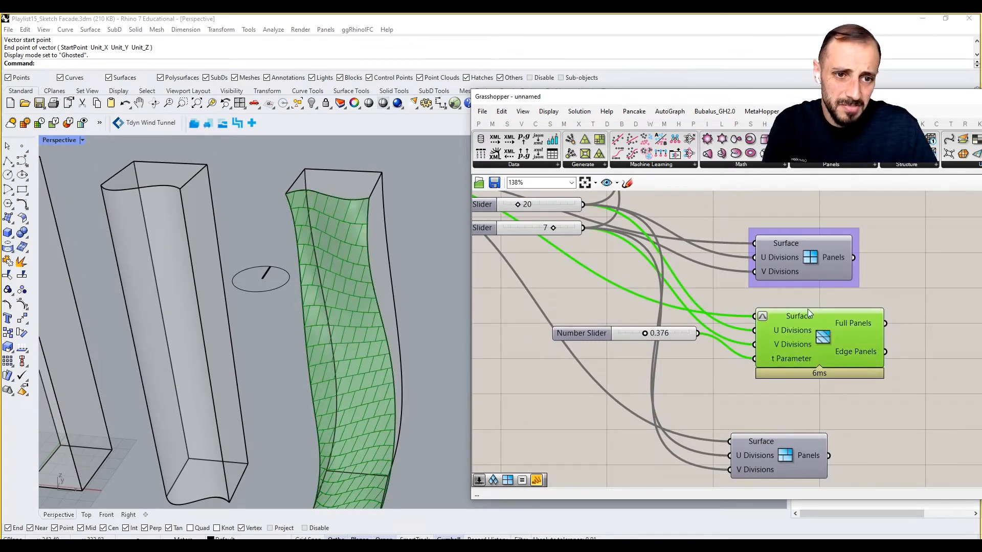
pyautogui.moveTo(814, 302)
pyautogui.mouseDown()
pyautogui.moveTo(691, 381)
pyautogui.moveTo(683, 375)
pyautogui.mouseUp()
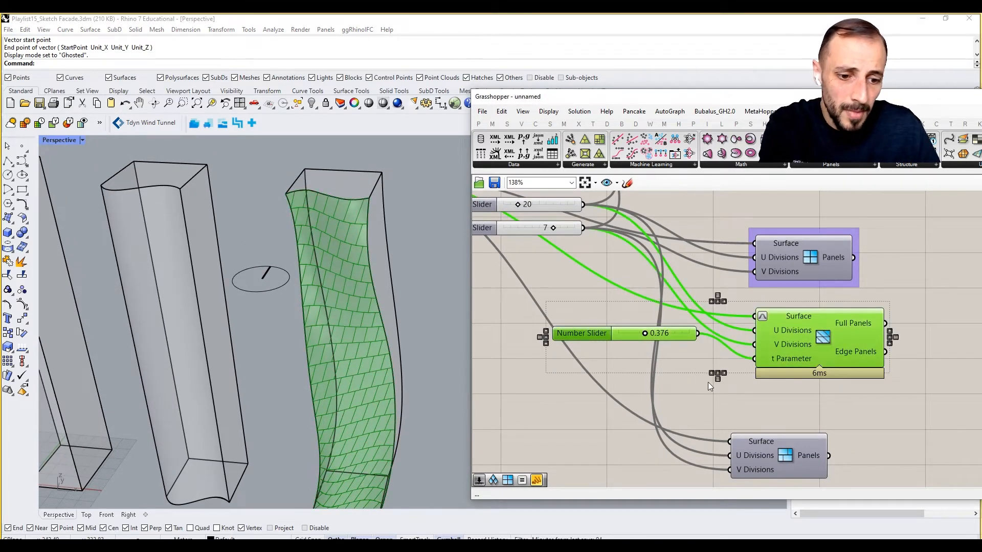
pyautogui.press('Delete')
# Move Staggered Quad Panels up beneath the Quad Panels group and turn its preview on.
pyautogui.moveTo(784, 462); pyautogui.dragTo(800, 390)
pyautogui.rightClick(791, 318)
pyautogui.click(803, 320)
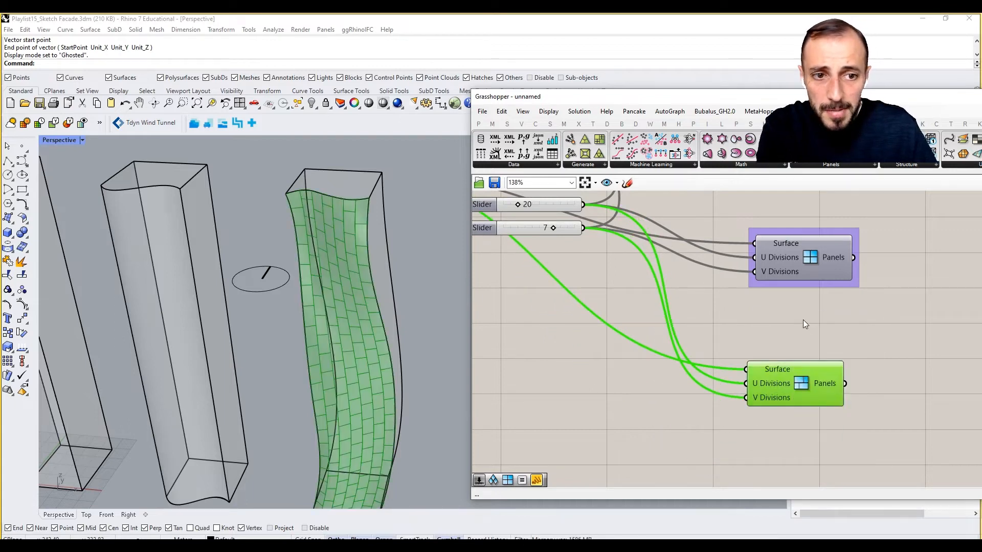
pyautogui.click(803, 320)
# Add a Triangle Panels C component below Staggered Quad Panels.
pyautogui.scroll(-3, 816, 384)
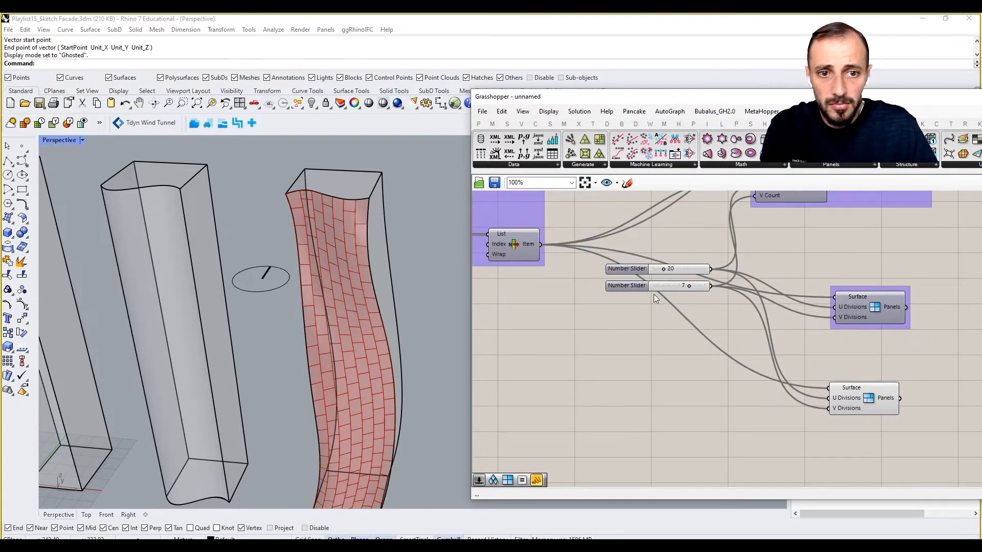
pyautogui.moveTo(918, 366); pyautogui.dragTo(849, 426)
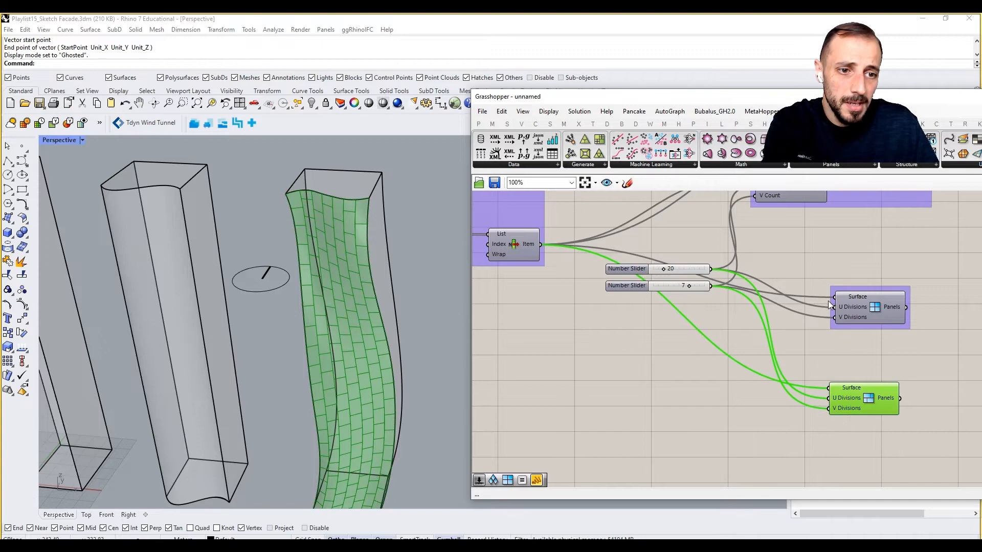
pyautogui.click(821, 169)
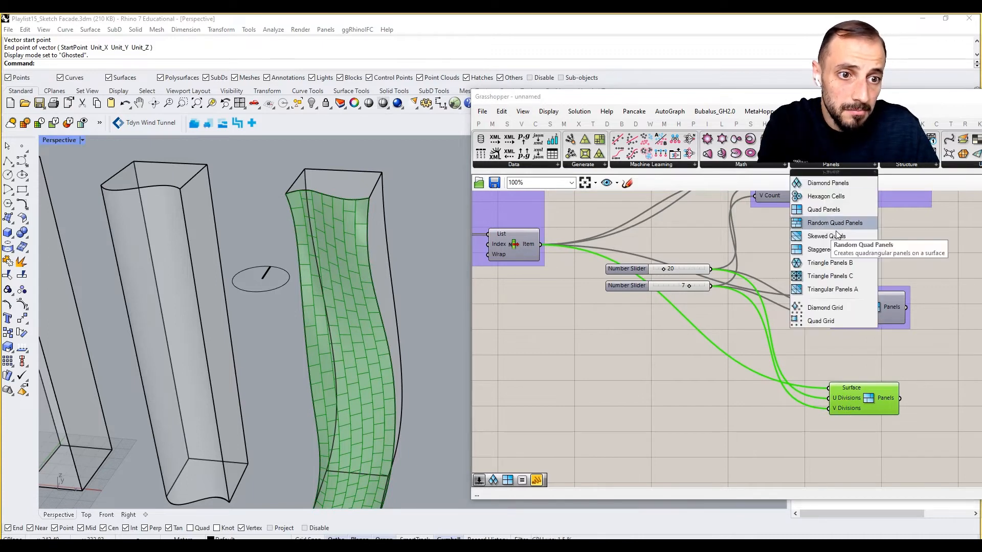
pyautogui.click(842, 274)
pyautogui.click(777, 412)
pyautogui.moveTo(776, 411); pyautogui.dragTo(785, 436)
pyautogui.moveTo(740, 380); pyautogui.dragTo(749, 403, button='right')
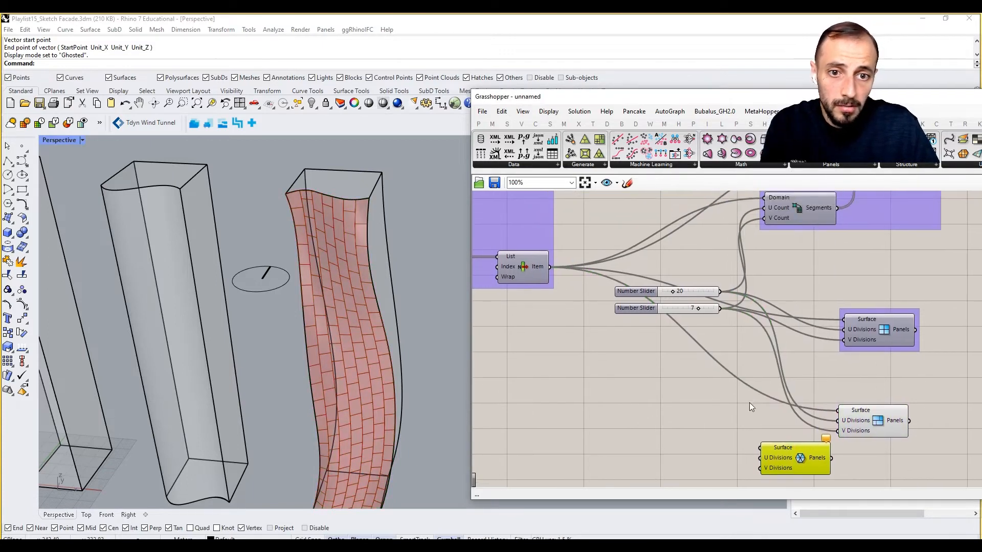
# Connect List Item to the Surface input of Triangle Panels C, the 20 slider to U Divisions, and the 7 slider to V Divisions.
pyautogui.scroll(-3, 730, 373)
pyautogui.scroll(2, 636, 320)
pyautogui.scroll(1, 634, 322)
pyautogui.moveTo(569, 271); pyautogui.dragTo(779, 452)
pyautogui.moveTo(739, 296); pyautogui.dragTo(778, 461)
pyautogui.moveTo(739, 312); pyautogui.dragTo(779, 471)
pyautogui.click(716, 421)
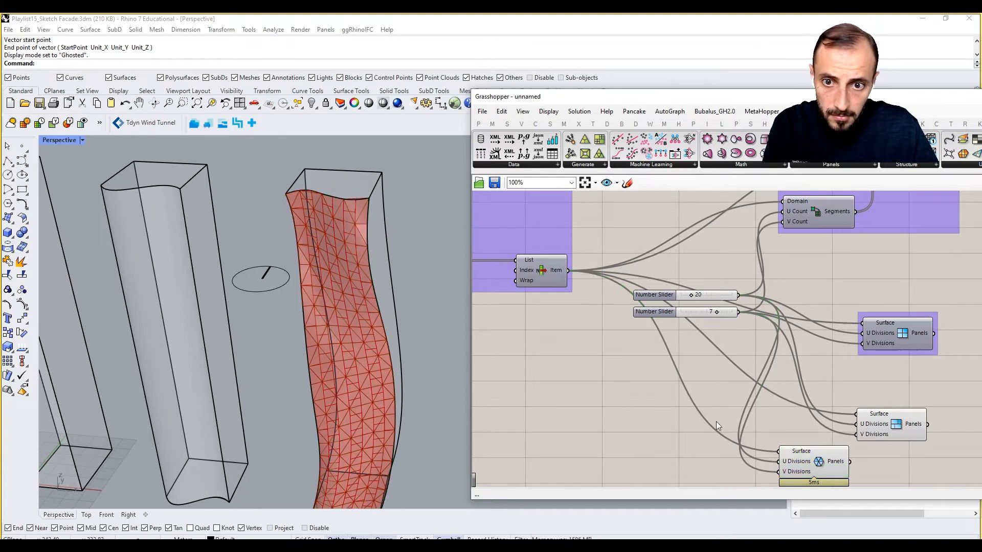
# Turn off the Staggered Quad Panels preview, raise that component slightly, and align Triangle Panels C directly beneath it.
pyautogui.rightClick(887, 433)
pyautogui.click(902, 393)
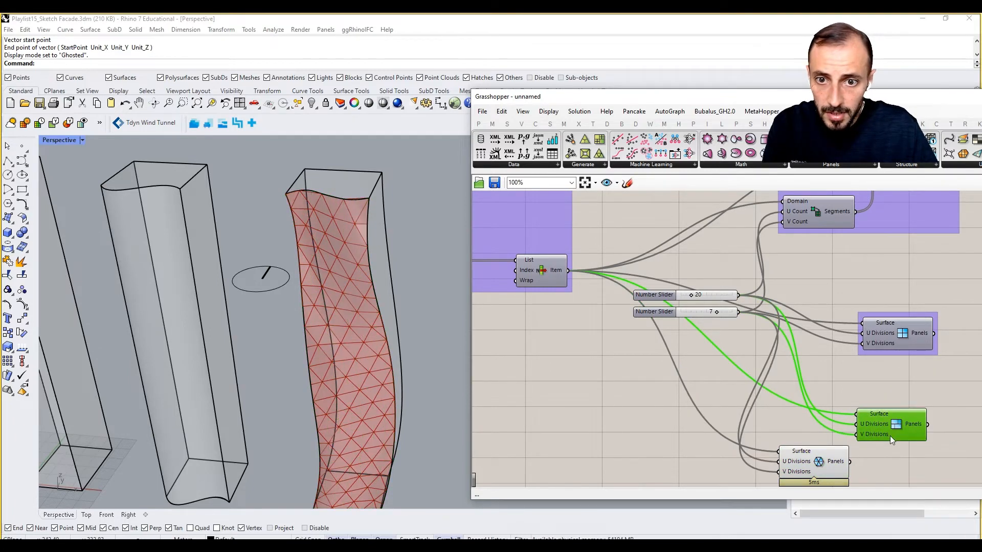
pyautogui.moveTo(890, 436); pyautogui.dragTo(887, 416)
pyautogui.moveTo(869, 432); pyautogui.dragTo(813, 385, button='right')
pyautogui.moveTo(768, 420); pyautogui.dragTo(842, 420)
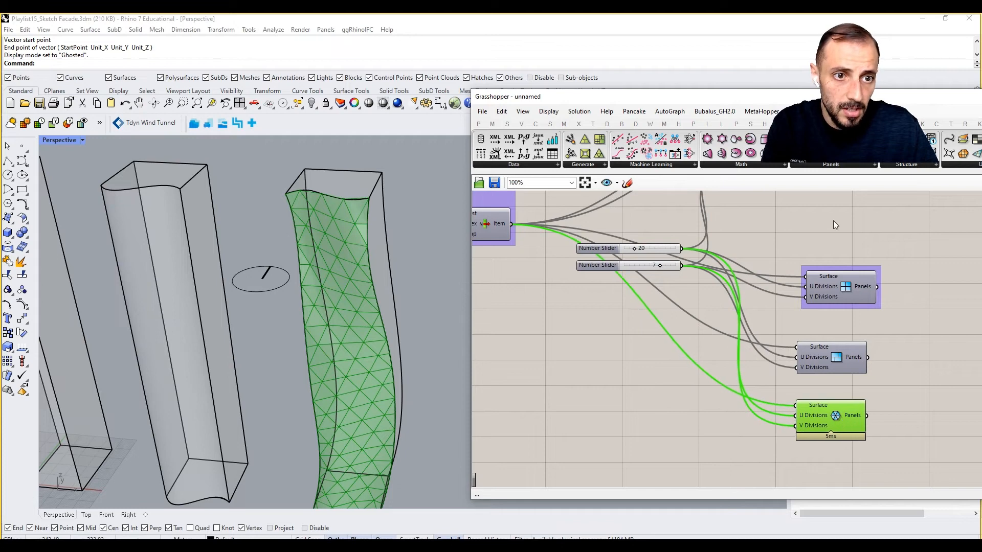
# Add a Diamond Panels component below Triangle Panels C.
pyautogui.click(817, 469)
pyautogui.moveTo(814, 450); pyautogui.dragTo(817, 410, button='right')
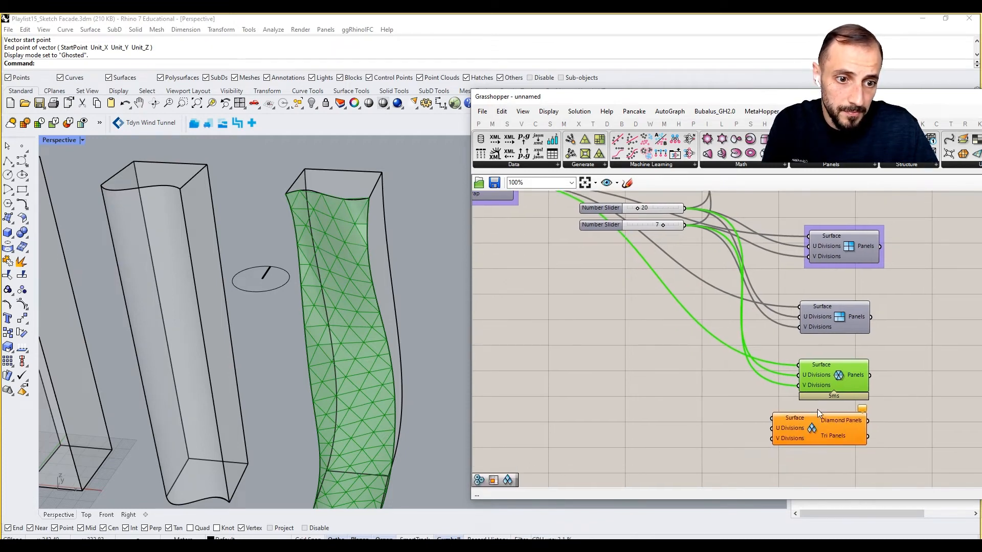
pyautogui.moveTo(818, 420); pyautogui.dragTo(822, 433)
pyautogui.click(705, 382)
pyautogui.moveTo(705, 382); pyautogui.dragTo(706, 389, button='right')
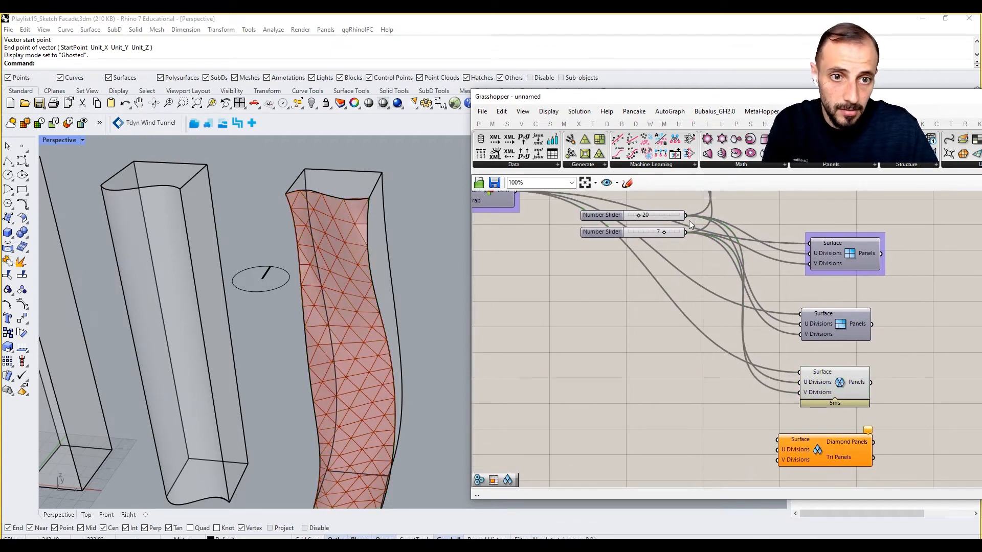
# Connect the 20 slider to U Divisions, the 7 slider to V Divisions, and List Item to the Surface input of Diamond Panels.
pyautogui.moveTo(688, 219); pyautogui.dragTo(778, 450)
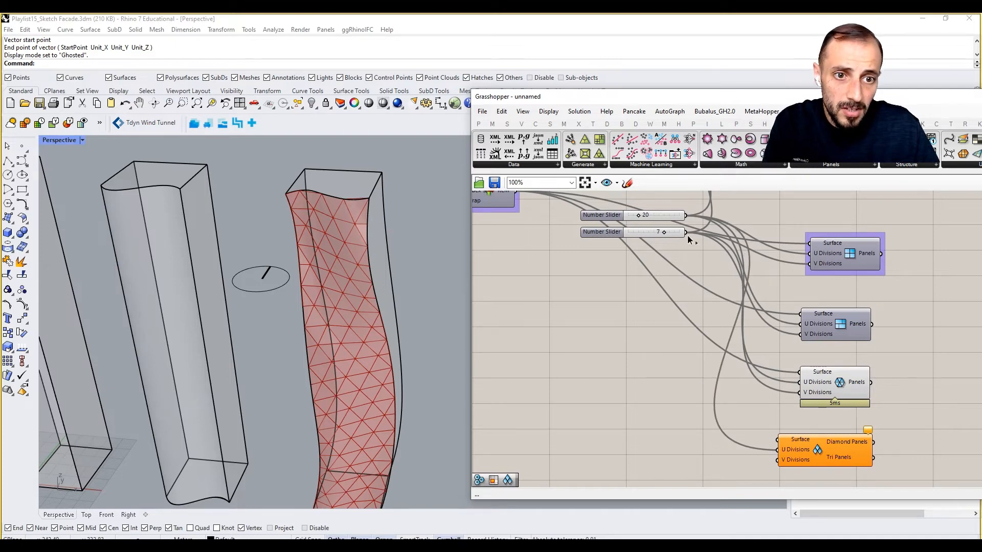
pyautogui.moveTo(685, 231); pyautogui.dragTo(777, 460)
pyautogui.scroll(-3, 741, 397)
pyautogui.scroll(2, 610, 265)
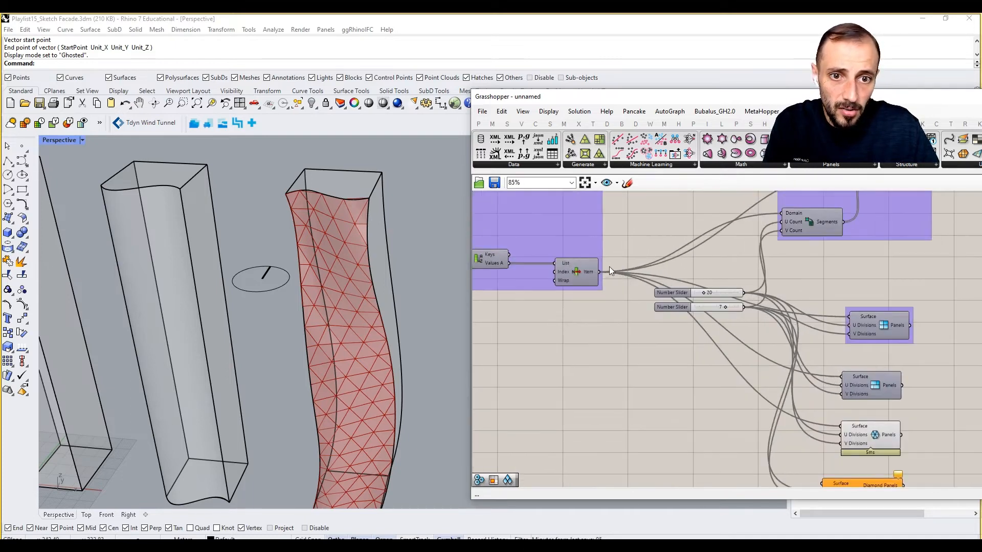
pyautogui.moveTo(602, 278); pyautogui.dragTo(882, 462)
pyautogui.scroll(-1, 781, 407)
pyautogui.scroll(2, 798, 440)
# Shift Staggered Quad Panels and Triangle Panels C slightly up and to the right to tidy the column of panel components.
pyautogui.moveTo(856, 413); pyautogui.dragTo(766, 395, button='right')
pyautogui.moveTo(754, 321); pyautogui.dragTo(776, 315)
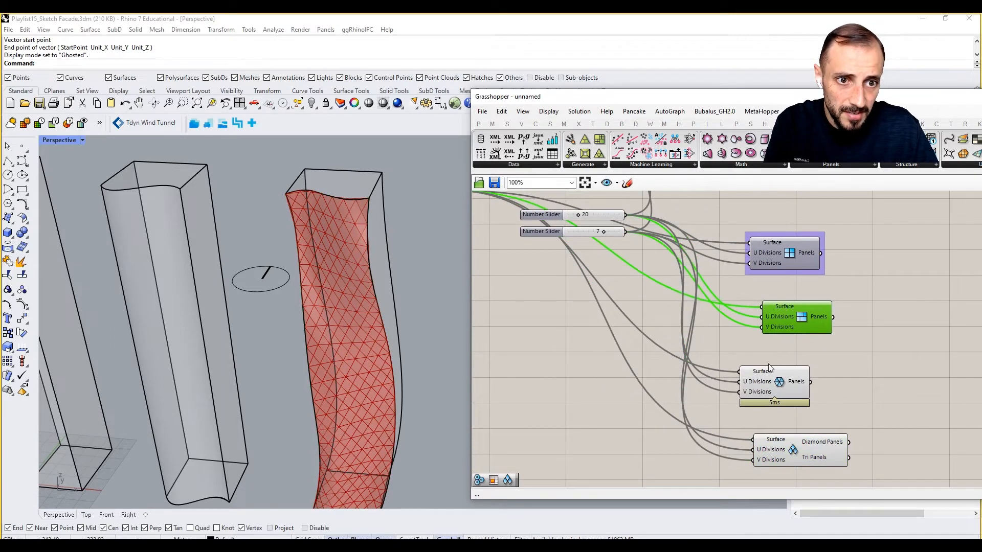
pyautogui.moveTo(769, 367); pyautogui.dragTo(781, 353)
# Put Staggered Quad Panels, Triangle Panels C and Diamond Panels each in a separate group.
pyautogui.click(805, 310)
pyautogui.rightClick(891, 288)
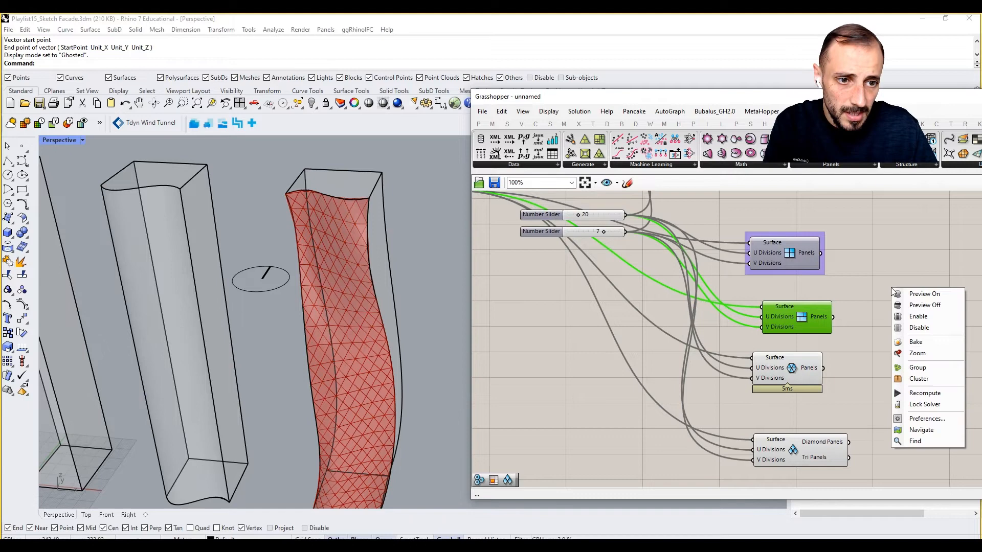
pyautogui.click(912, 367)
pyautogui.click(783, 359)
pyautogui.middleClick(866, 357)
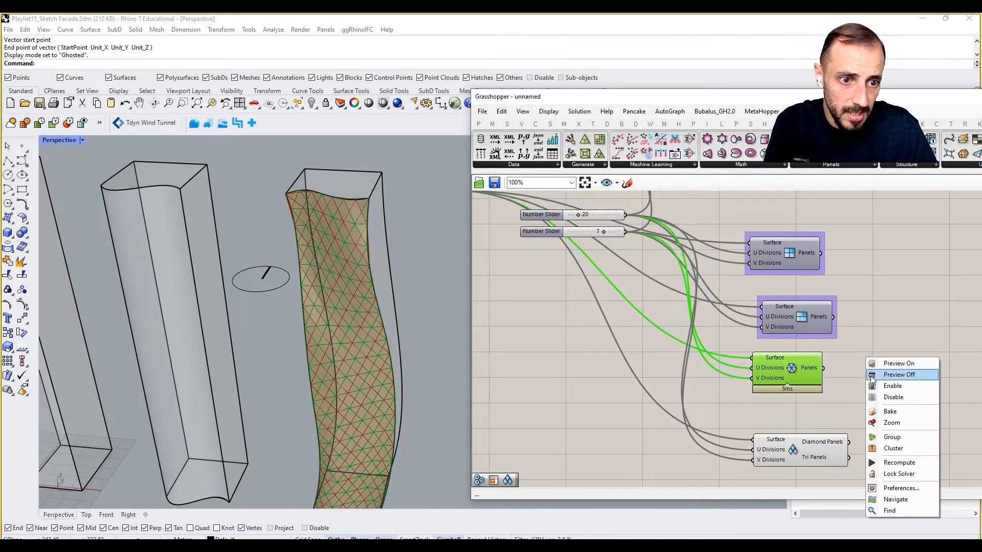
pyautogui.click(892, 437)
pyautogui.click(823, 449)
pyautogui.middleClick(866, 405)
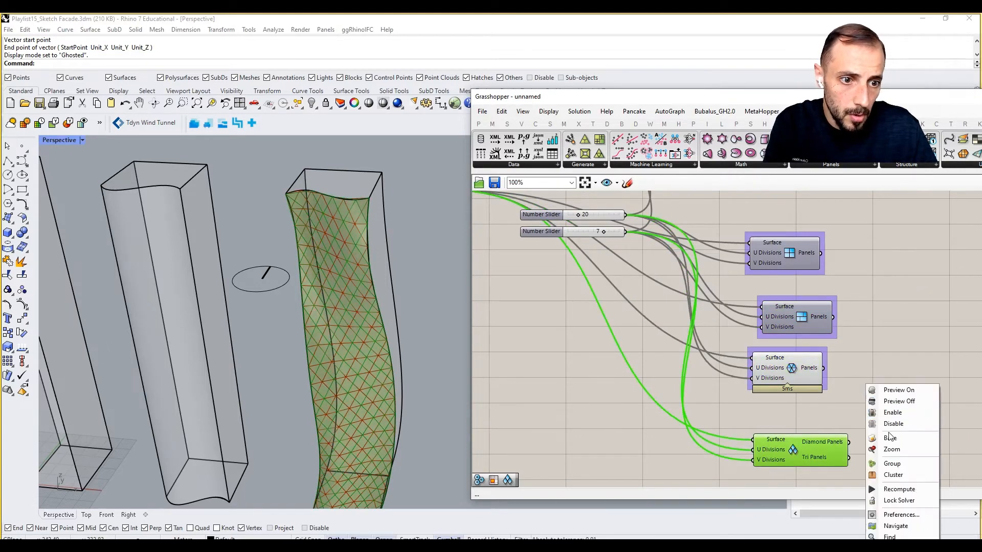
pyautogui.click(893, 463)
# Enclose the Isotrim group and all four panel component groups in one larger group.
pyautogui.scroll(-3, 853, 389)
pyautogui.moveTo(853, 389); pyautogui.dragTo(808, 315, button='right')
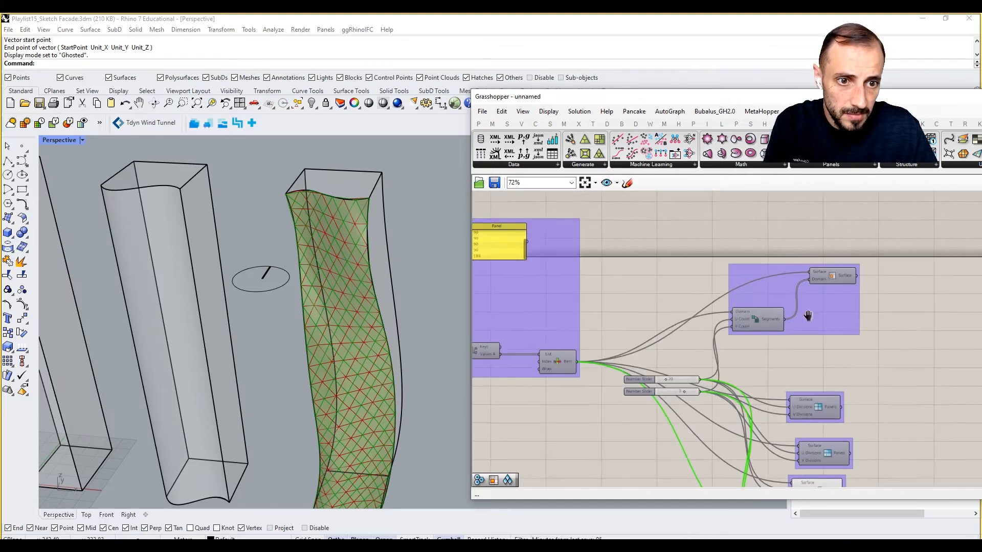
pyautogui.scroll(-3, 766, 253)
pyautogui.moveTo(697, 198); pyautogui.dragTo(865, 507)
pyautogui.middleClick(865, 394)
pyautogui.click(892, 450)
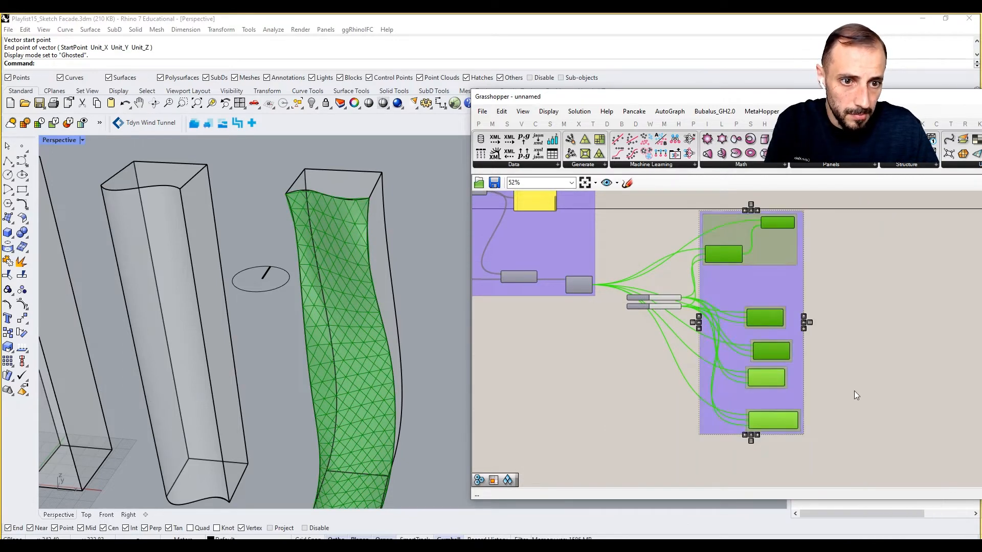
# Change the colour of the large enclosing group to fully opaque white.
pyautogui.rightClick(792, 290)
pyautogui.moveTo(821, 396)
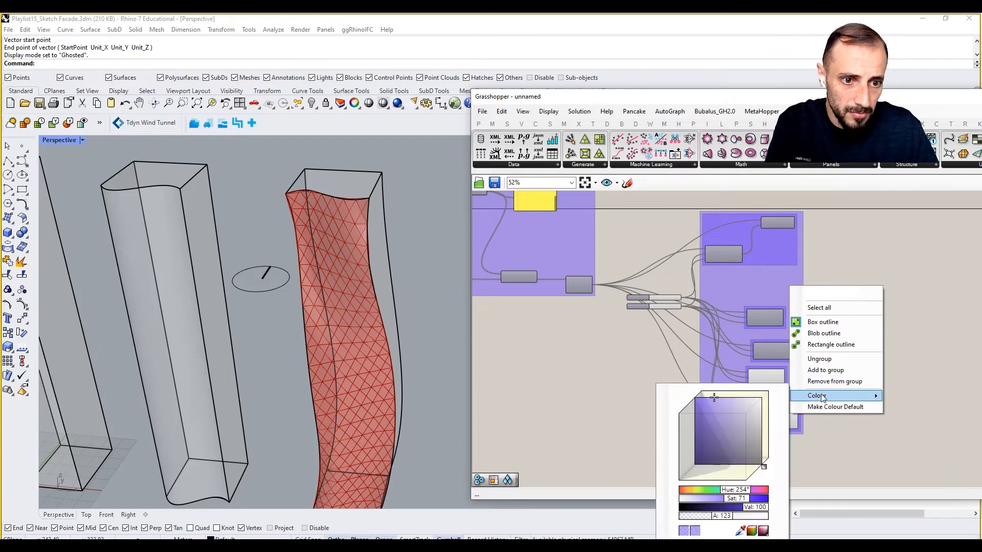
pyautogui.moveTo(720, 398); pyautogui.dragTo(761, 402)
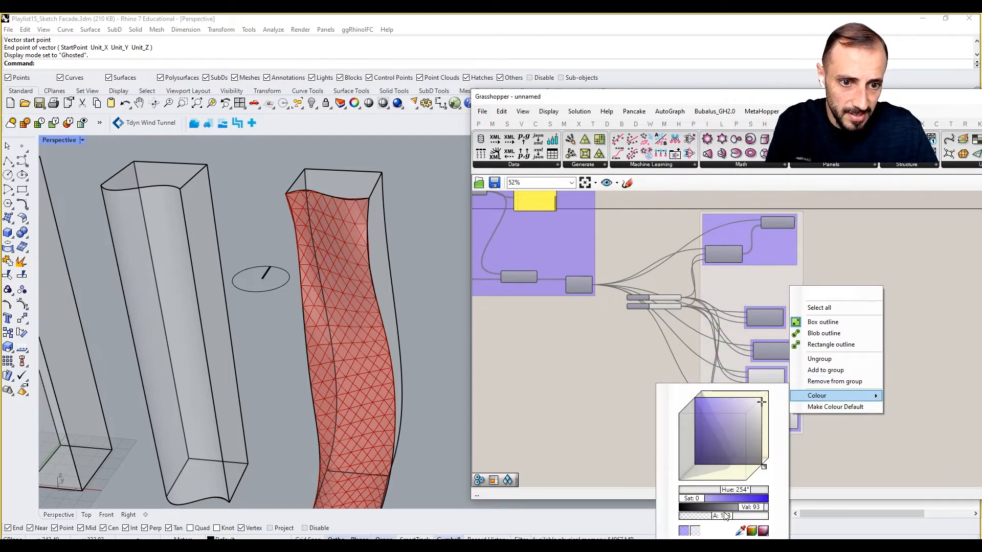
pyautogui.moveTo(726, 516); pyautogui.dragTo(769, 507)
pyautogui.click(834, 486)
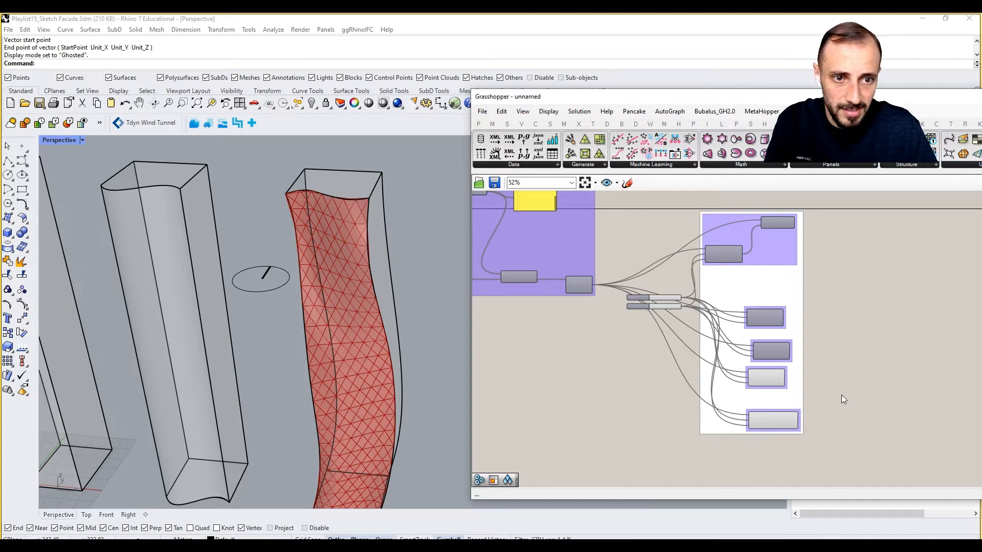
# Move the white group up and to the right, and group the two number sliders beside it.
pyautogui.moveTo(798, 312); pyautogui.dragTo(776, 376, button='right')
pyautogui.moveTo(772, 368); pyautogui.dragTo(795, 340)
pyautogui.scroll(2, 669, 356)
pyautogui.moveTo(623, 351); pyautogui.dragTo(591, 327)
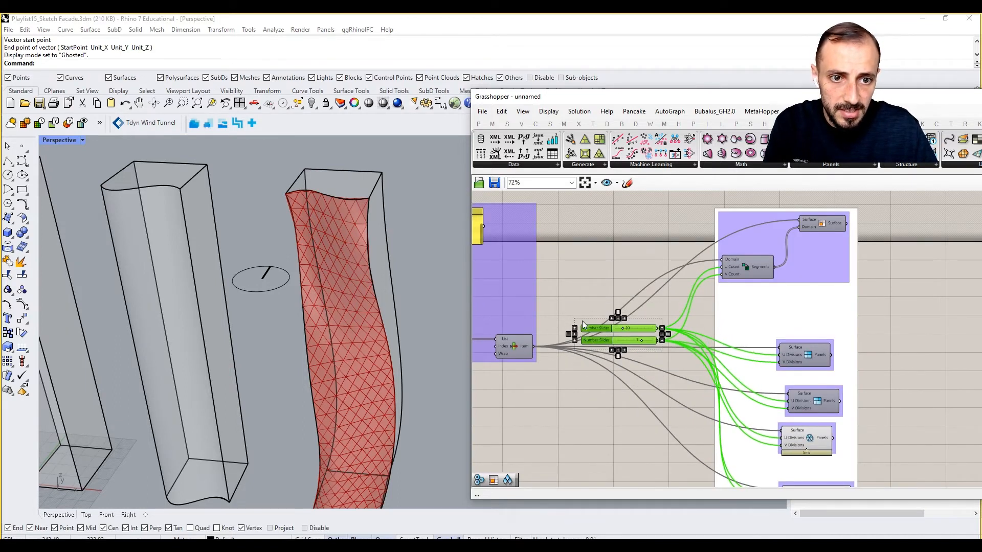
pyautogui.rightClick(583, 327)
pyautogui.click(618, 385)
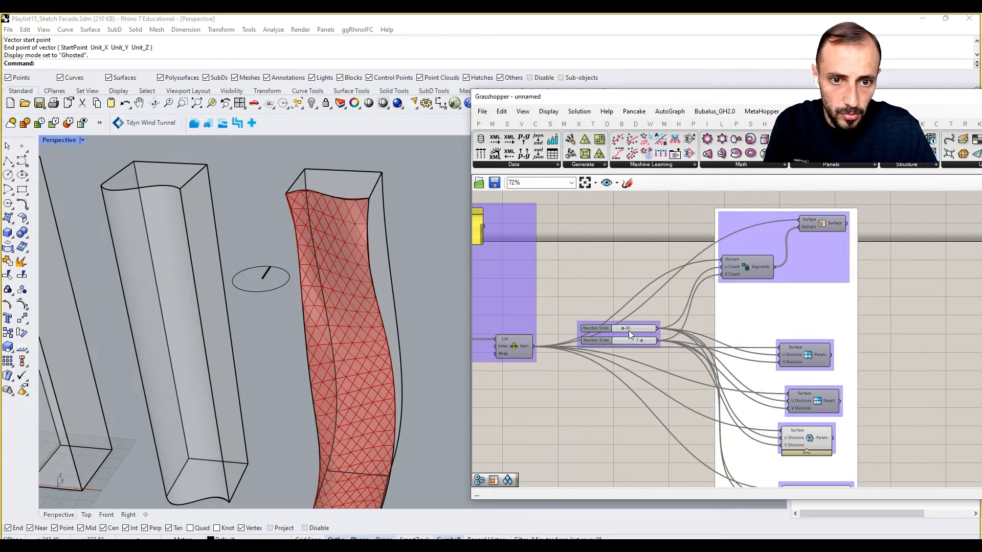
# Arrange the Quad, Staggered Quad, Triangle C and Diamond Panels components in an aligned, closer-spaced column inside the white group.
pyautogui.moveTo(929, 358); pyautogui.dragTo(741, 302, button='right')
pyautogui.moveTo(692, 311); pyautogui.dragTo(707, 273)
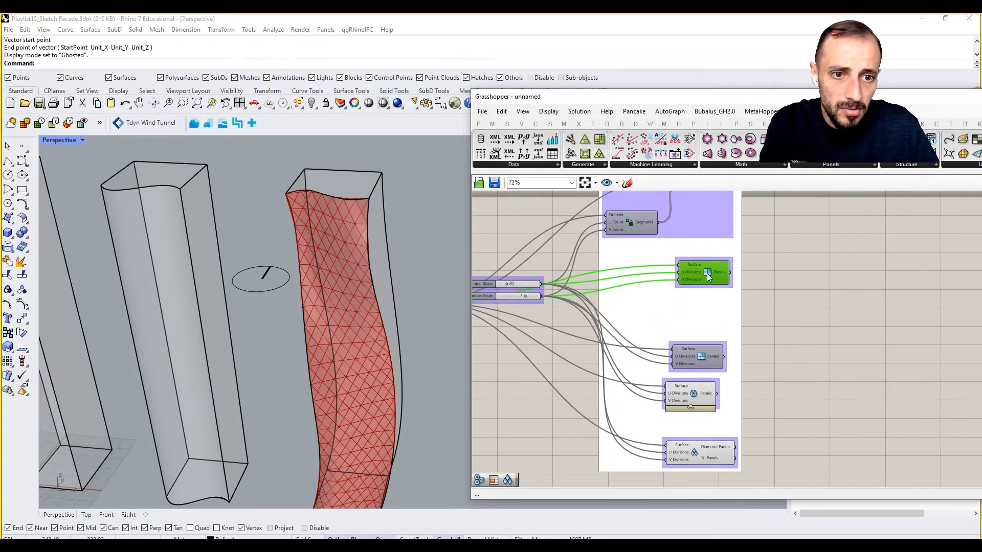
pyautogui.moveTo(698, 356); pyautogui.dragTo(706, 327)
pyautogui.moveTo(696, 391); pyautogui.dragTo(710, 369)
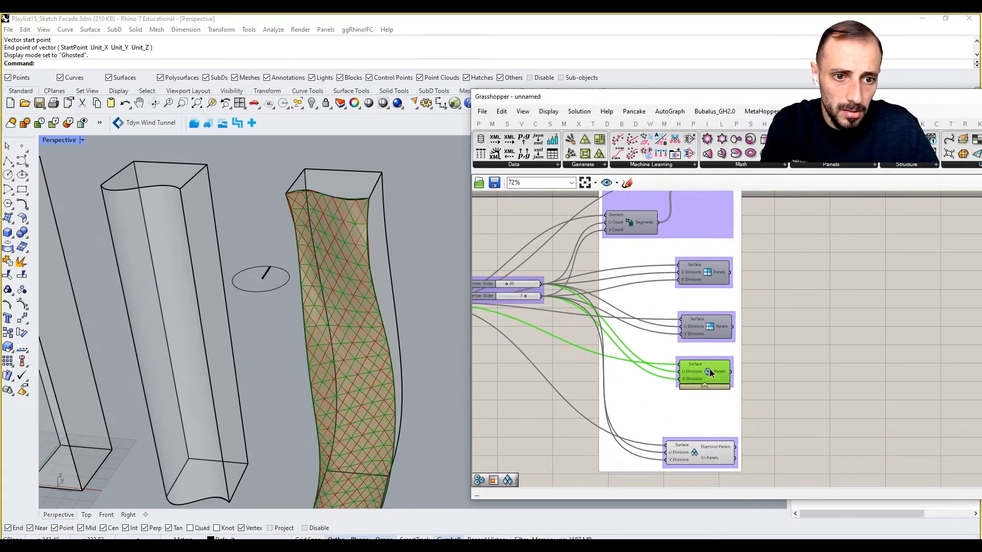
pyautogui.moveTo(710, 457); pyautogui.dragTo(712, 434)
# Add a Stream Filter component to the right of the white panel group.
pyautogui.moveTo(795, 369); pyautogui.dragTo(775, 419, button='right')
pyautogui.doubleClick(789, 350)
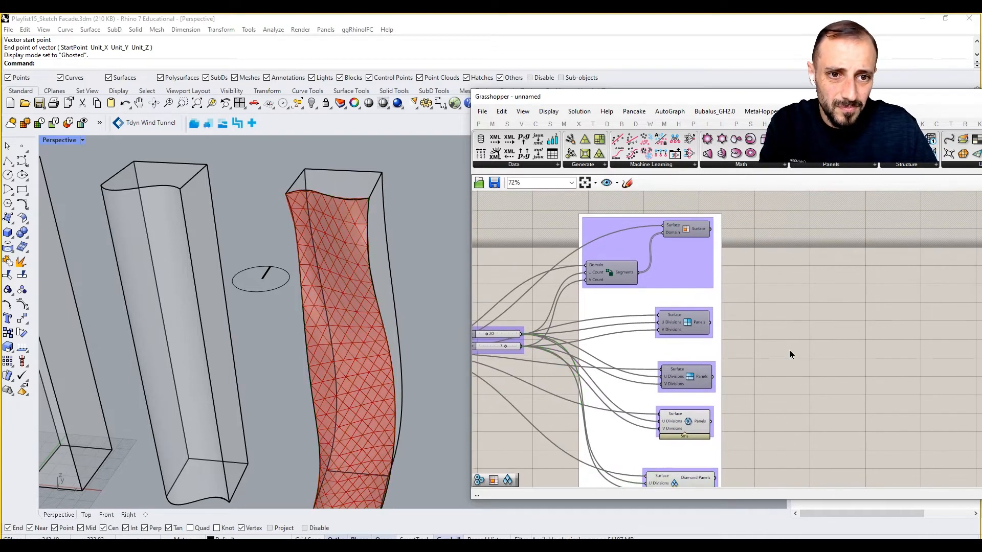
pyautogui.write('stream')
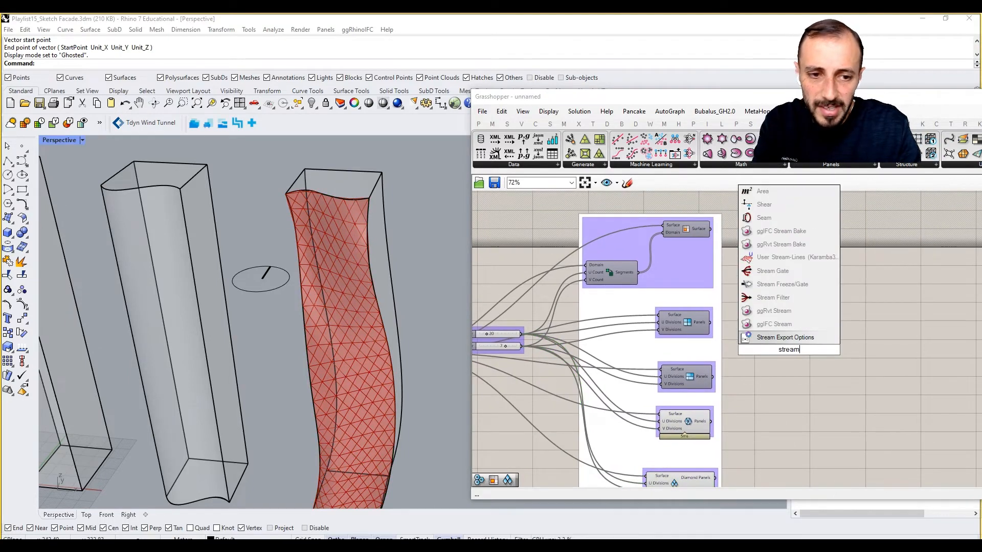
pyautogui.write(' filter')
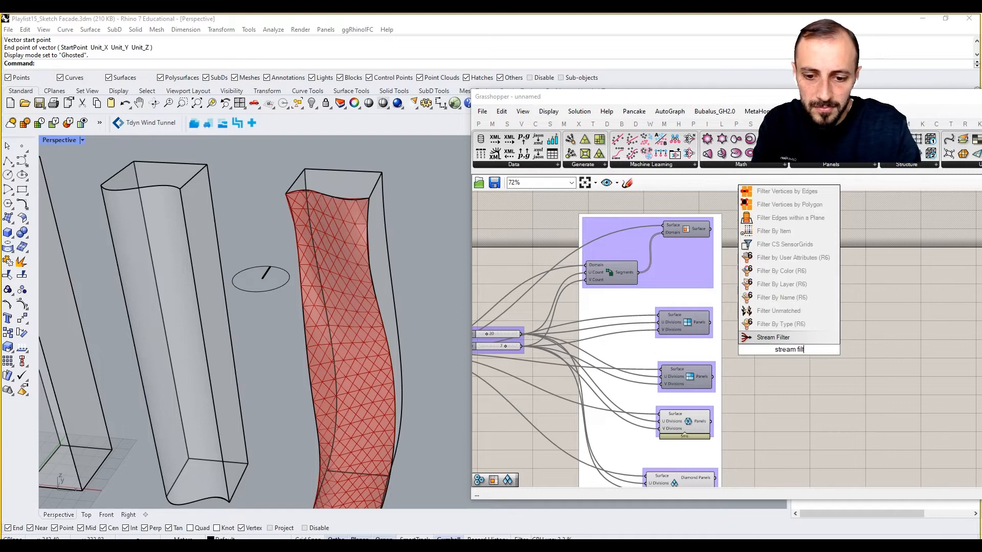
pyautogui.click(810, 339)
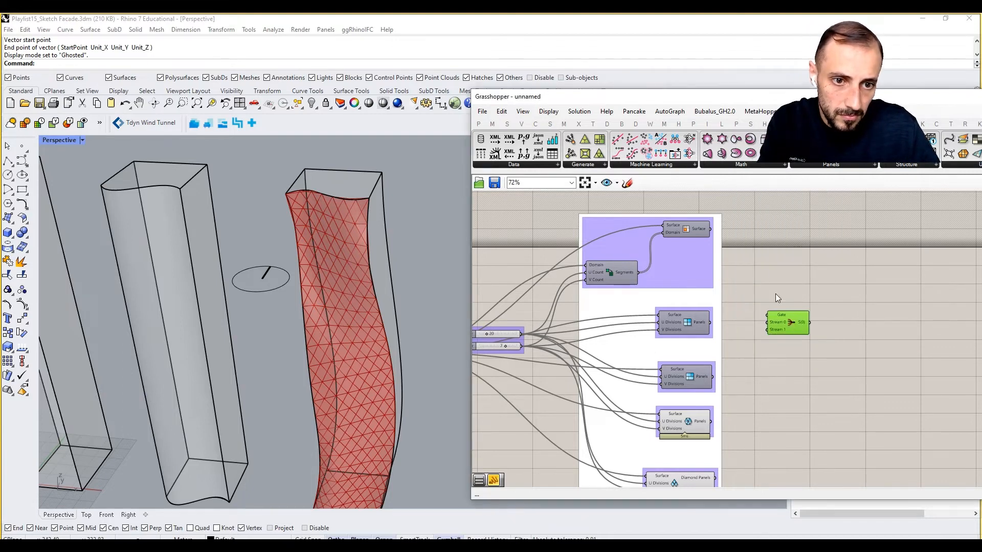
# Raise Stream Filter slightly and connect the Isotrim Surface output to Stream 0 and the Quad Panels output to Stream 1.
pyautogui.scroll(2, 743, 281)
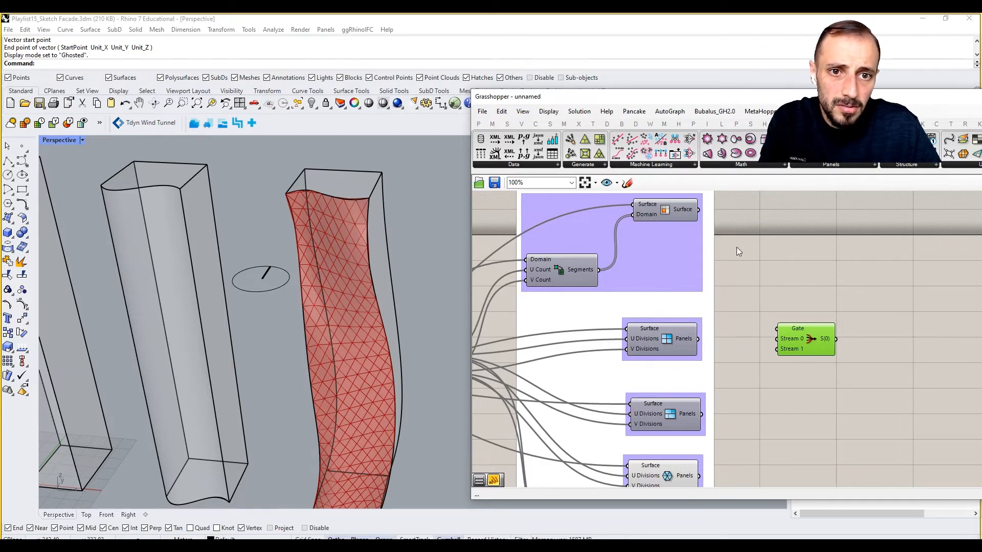
pyautogui.moveTo(777, 331); pyautogui.dragTo(780, 316)
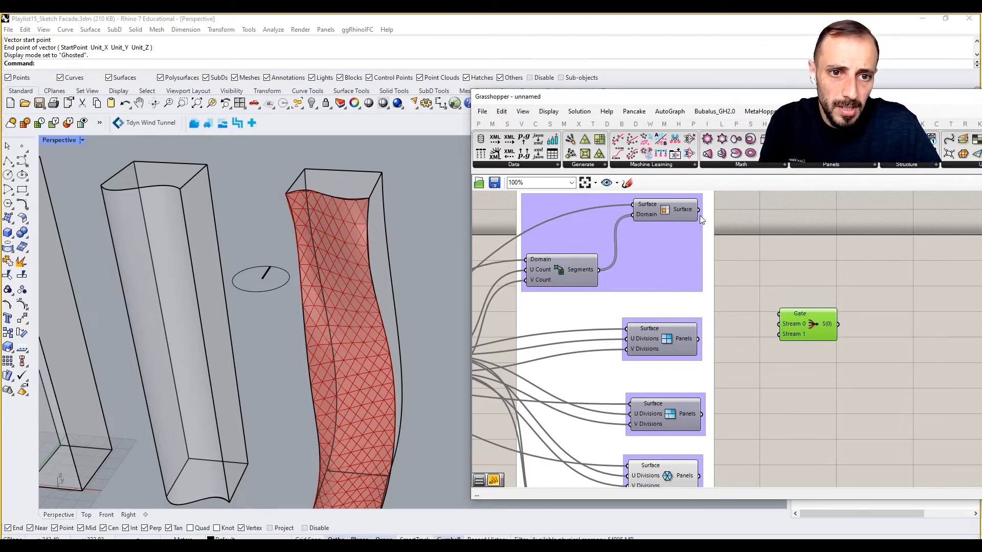
pyautogui.moveTo(698, 209); pyautogui.dragTo(779, 324)
pyautogui.moveTo(698, 338); pyautogui.dragTo(787, 339)
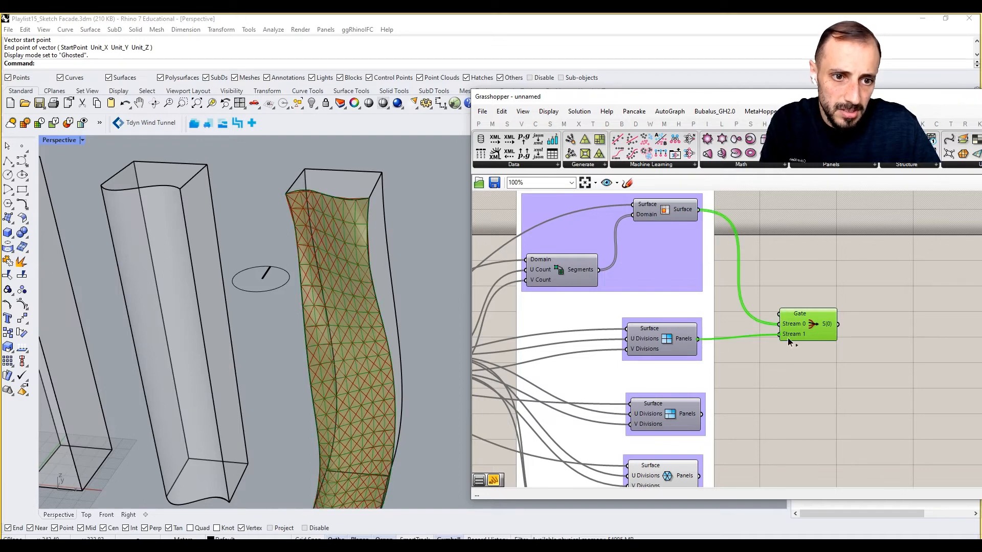
# Add three more stream inputs, 2, 3 and 4, to Stream Filter.
pyautogui.scroll(6, 813, 335)
pyautogui.click(811, 364)
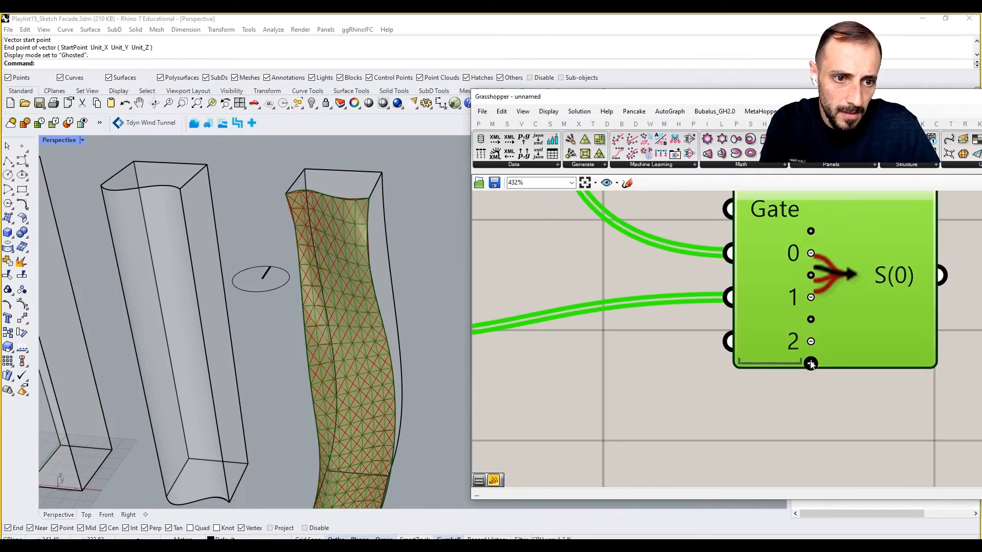
pyautogui.click(810, 364)
pyautogui.click(811, 385)
pyautogui.scroll(-6, 808, 379)
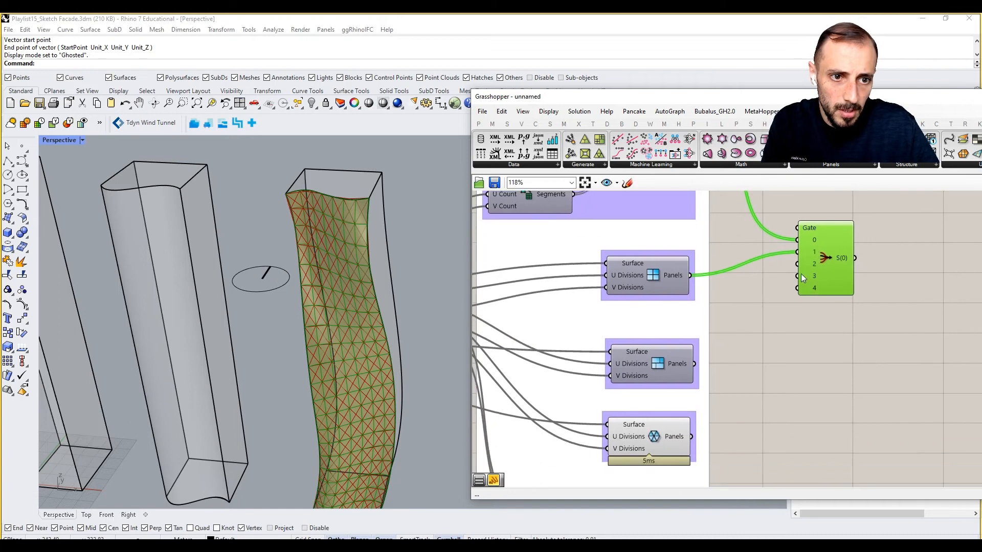
# Connect the Staggered Quad Panels output to stream 2 and the Triangle Panels C output to stream 3 of Stream Filter.
pyautogui.moveTo(797, 264); pyautogui.dragTo(695, 364)
pyautogui.scroll(-2, 704, 365)
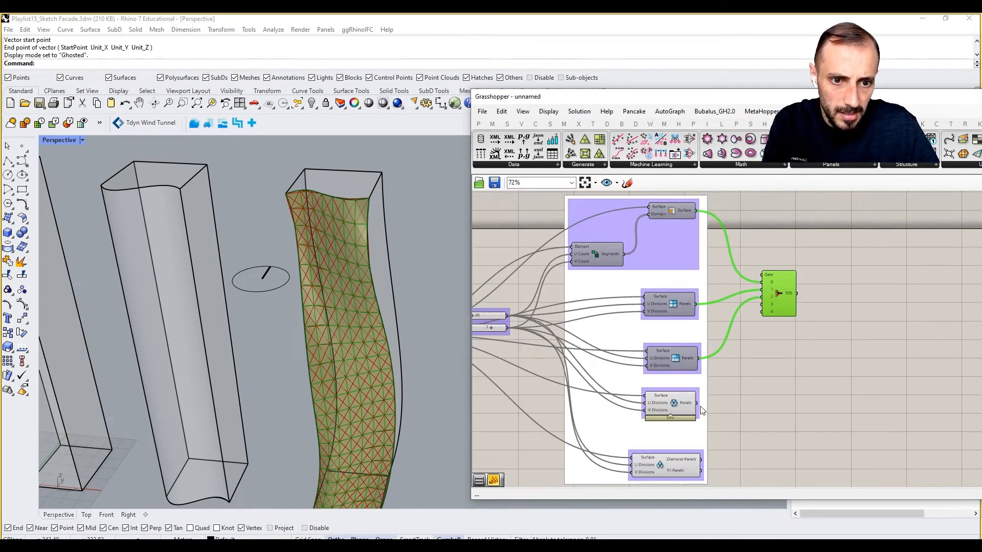
pyautogui.moveTo(696, 403); pyautogui.dragTo(762, 434)
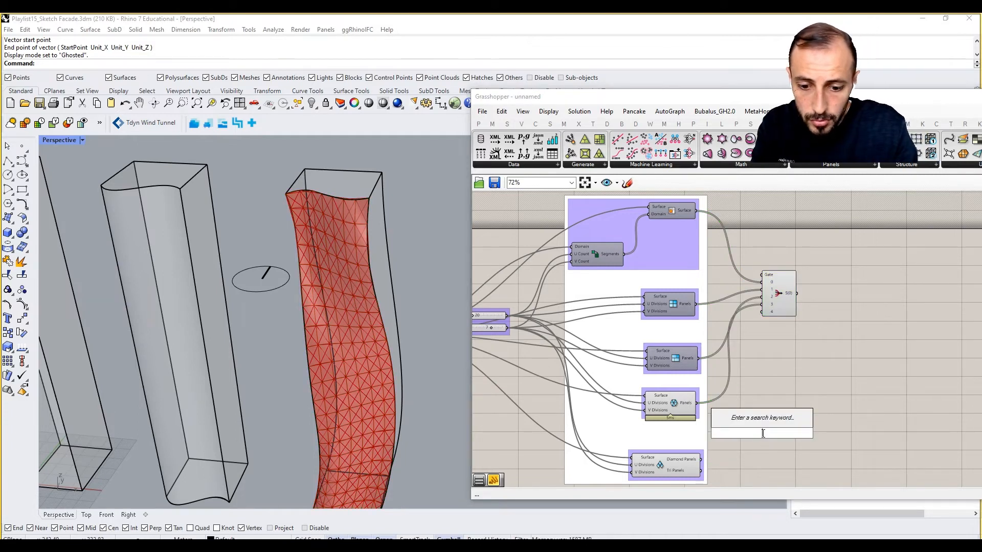
# Add a Surface parameter to the right of Diamond Panels, below Stream Filter.
pyautogui.write('surface')
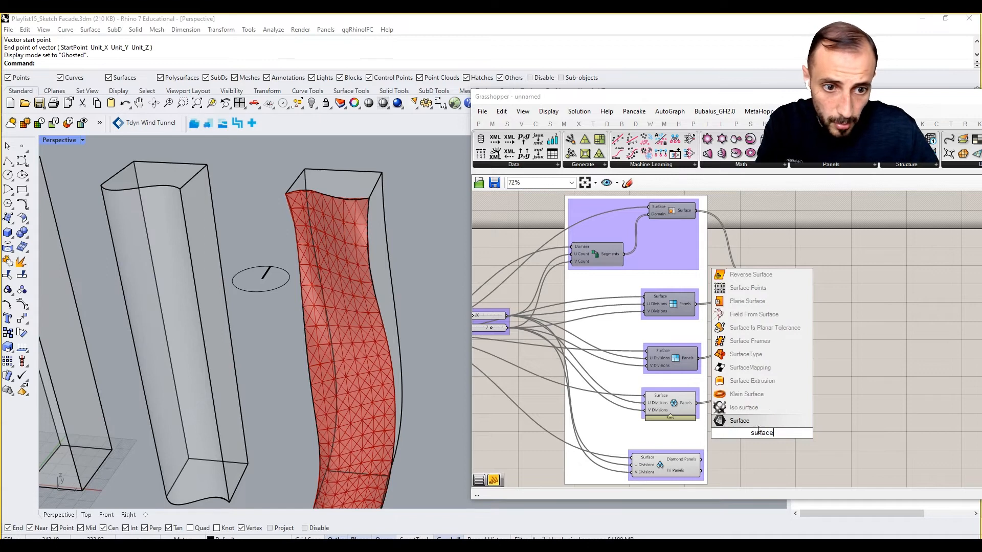
pyautogui.click(758, 421)
pyautogui.scroll(4, 726, 455)
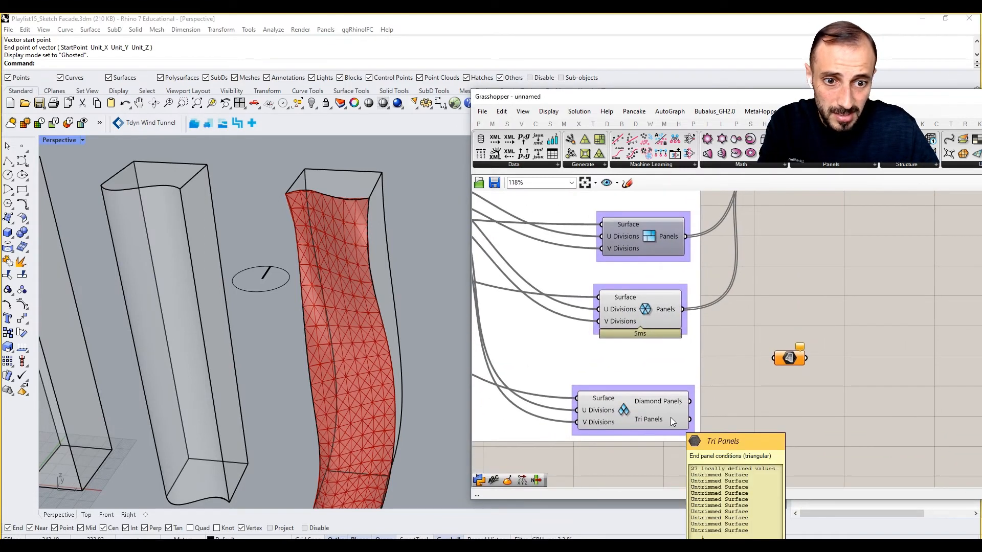
# Turn off the previews of Triangle Panels C and Stream Filter.
pyautogui.click(660, 416)
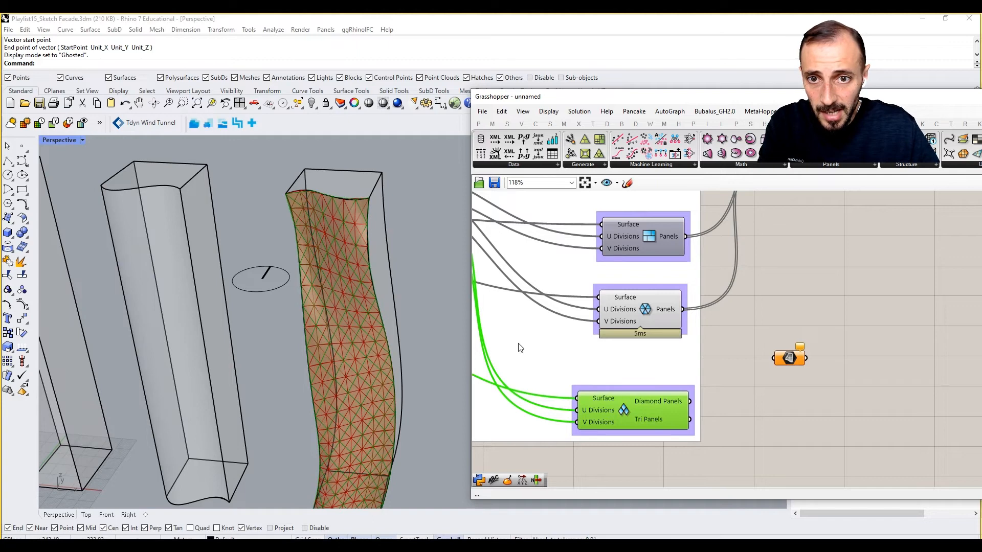
pyautogui.rightClick(652, 309)
pyautogui.click(676, 328)
pyautogui.click(742, 318)
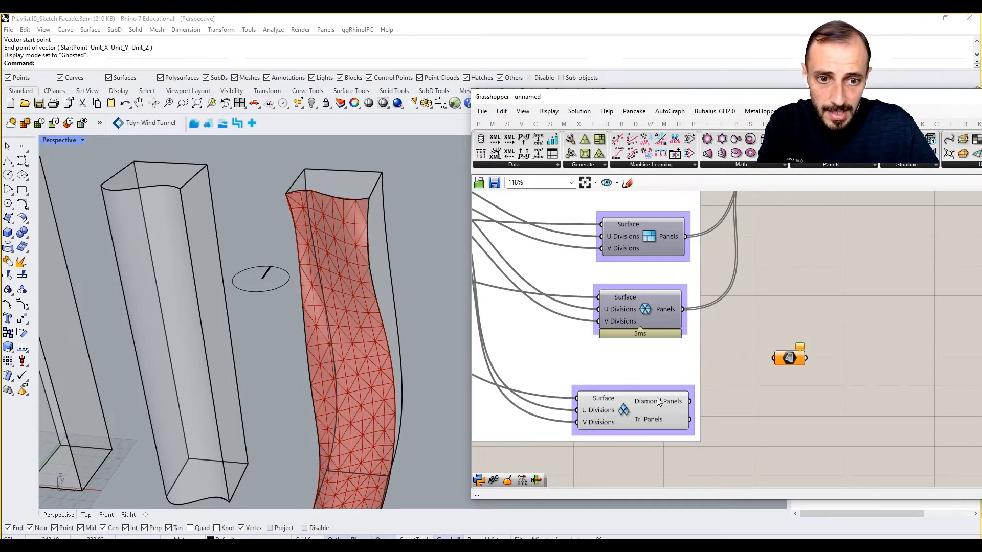
pyautogui.scroll(-6, 659, 403)
pyautogui.moveTo(778, 360); pyautogui.dragTo(661, 343, button='right')
pyautogui.scroll(4, 621, 284)
pyautogui.moveTo(621, 284); pyautogui.dragTo(776, 280, button='right')
pyautogui.rightClick(735, 280)
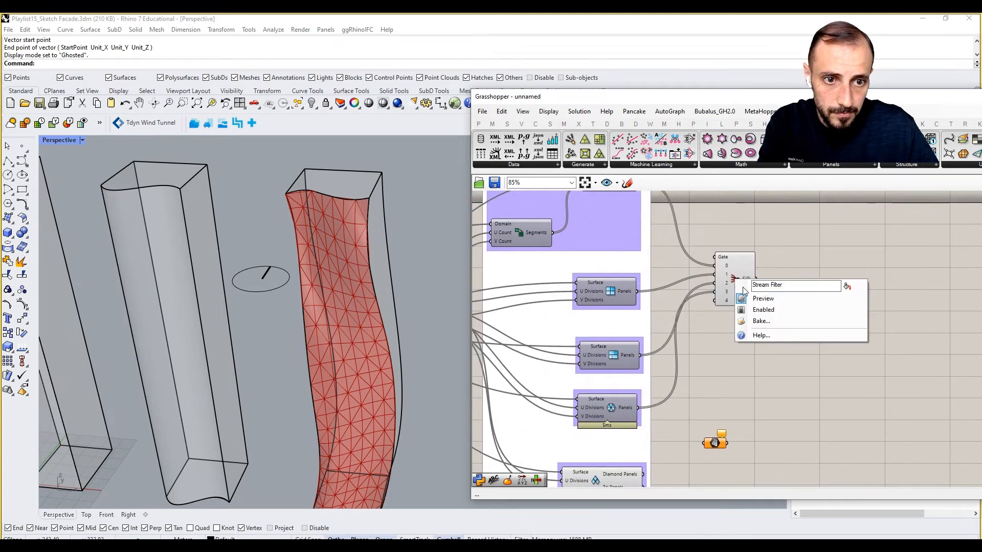
pyautogui.click(745, 298)
pyautogui.moveTo(737, 309); pyautogui.dragTo(758, 258, button='right')
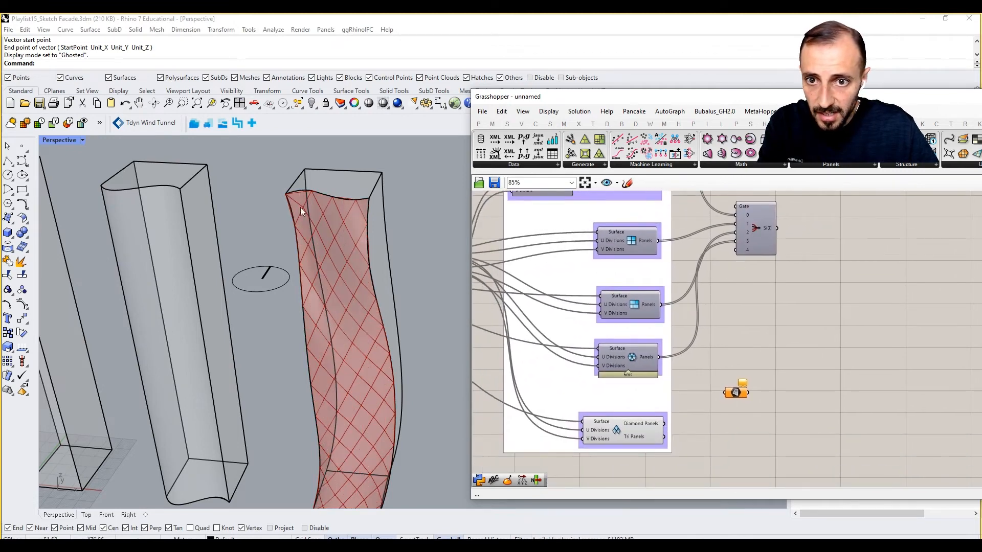
pyautogui.scroll(3, 636, 418)
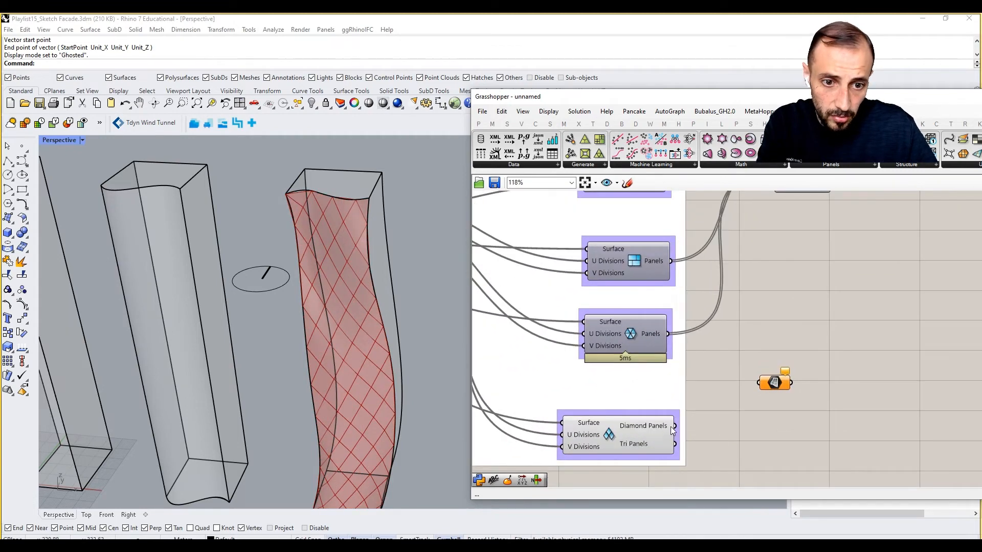
# Connect the Diamond Panels and Tri Panels outputs to the Surface parameter and turn off the Diamond Panels component's preview.
pyautogui.moveTo(759, 382)
pyautogui.mouseDown()
pyautogui.moveTo(716, 422)
pyautogui.moveTo(676, 426)
pyautogui.moveTo(695, 430)
pyautogui.moveTo(759, 383)
pyautogui.mouseUp()
pyautogui.rightClick(633, 426)
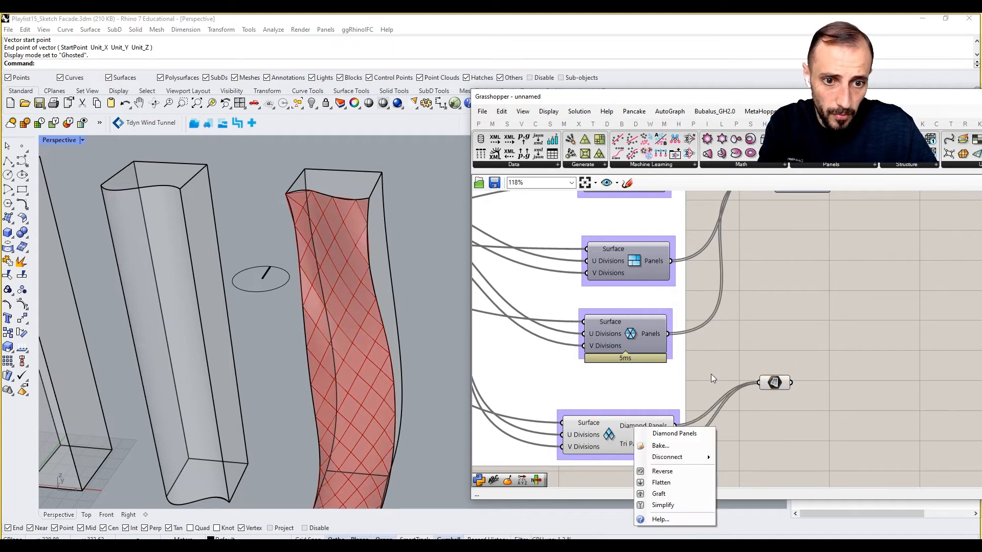
pyautogui.rightClick(613, 434)
pyautogui.click(635, 465)
pyautogui.click(773, 383)
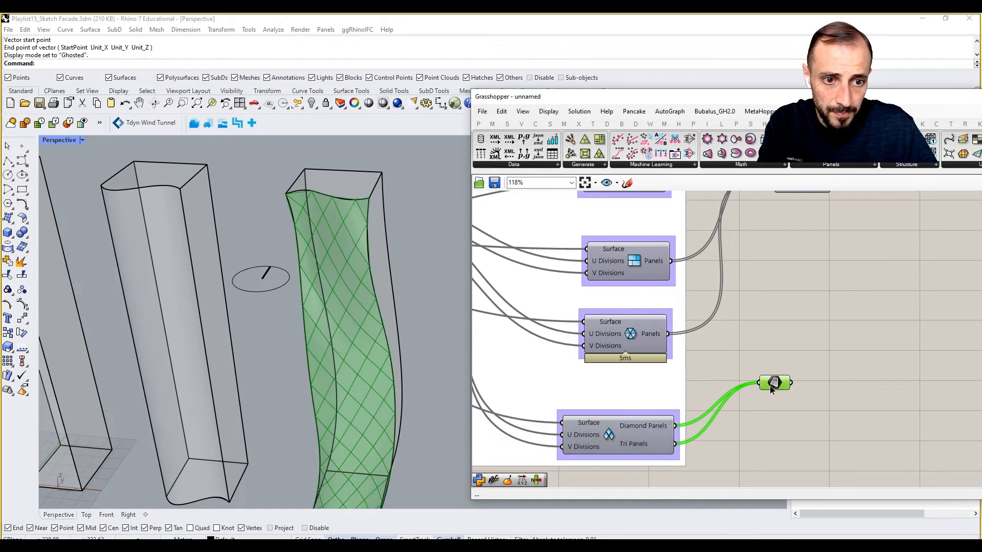
# Add the Surface parameter to the Diamond Panels group and move it next to that component.
pyautogui.rightClick(625, 412)
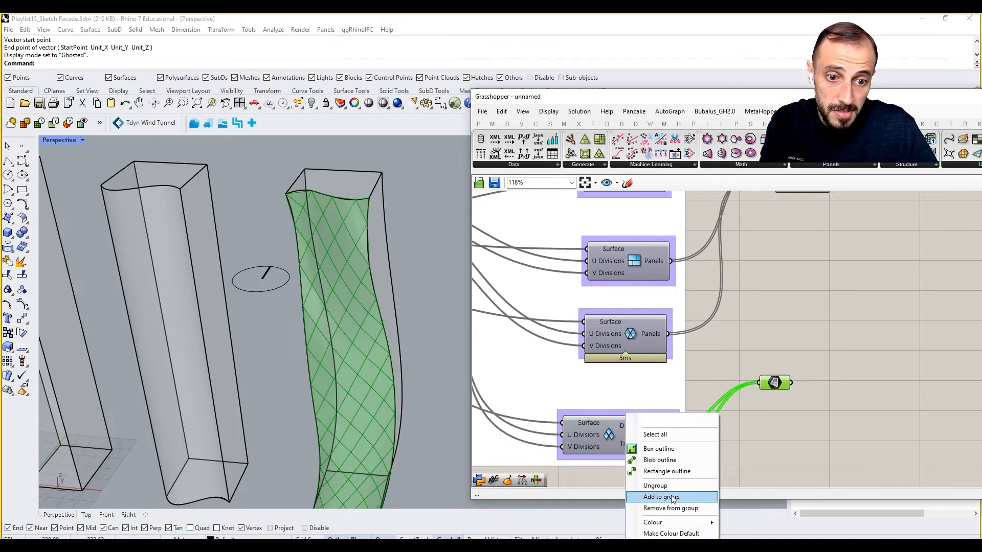
pyautogui.click(704, 488)
pyautogui.moveTo(778, 385); pyautogui.dragTo(757, 431)
pyautogui.click(820, 401)
# Connect the grouped Surface parameter to stream 4 of Stream Filter and move the filter away from the panel groups.
pyautogui.scroll(-4, 813, 399)
pyautogui.moveTo(795, 395); pyautogui.dragTo(768, 412, button='right')
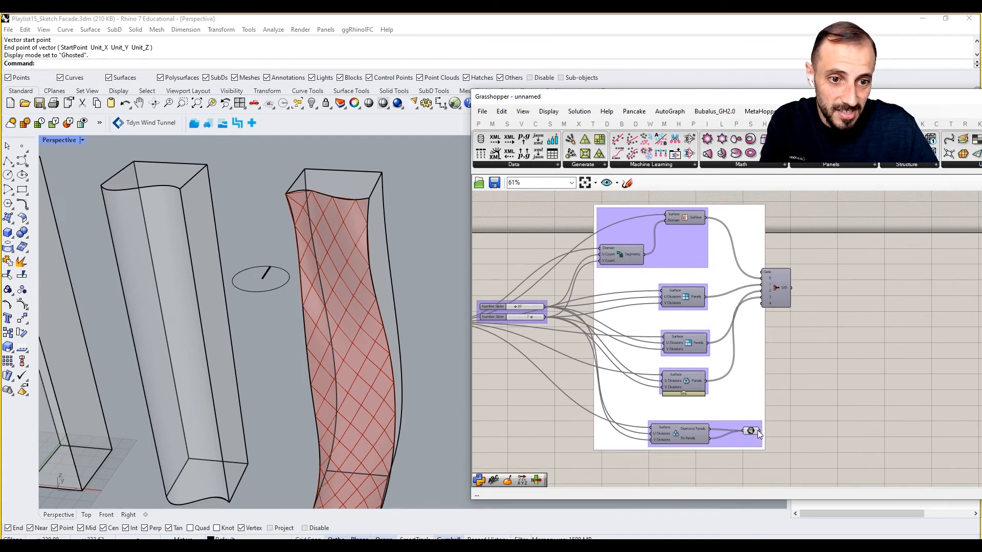
pyautogui.moveTo(759, 431); pyautogui.dragTo(846, 308)
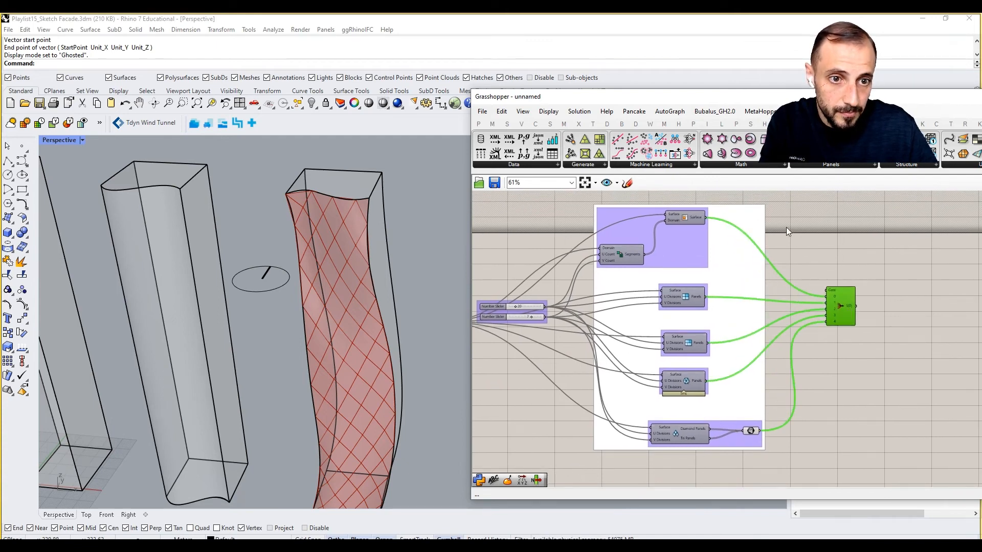
# Add a Value List above Stream Filter.
pyautogui.doubleClick(806, 248)
pyautogui.write('value')
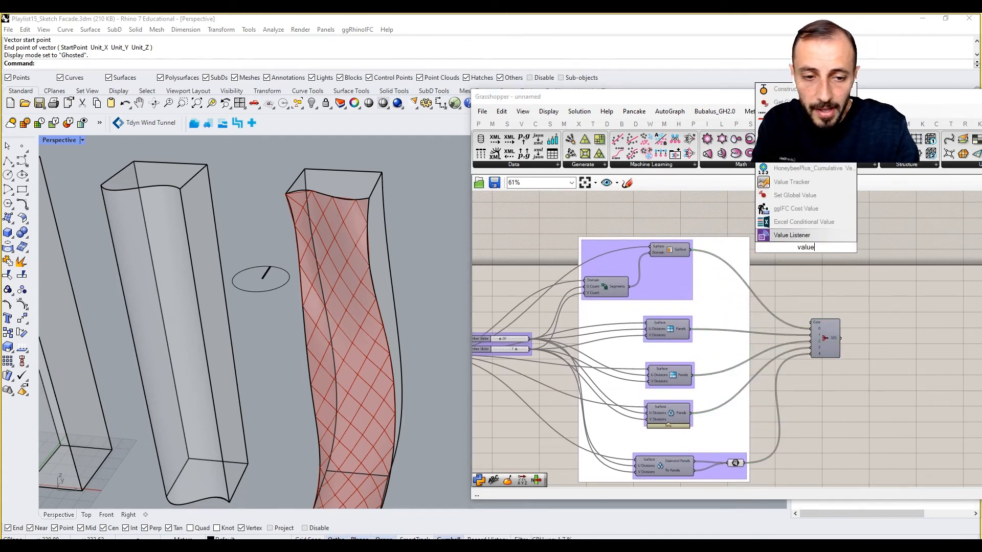
pyautogui.write(' list')
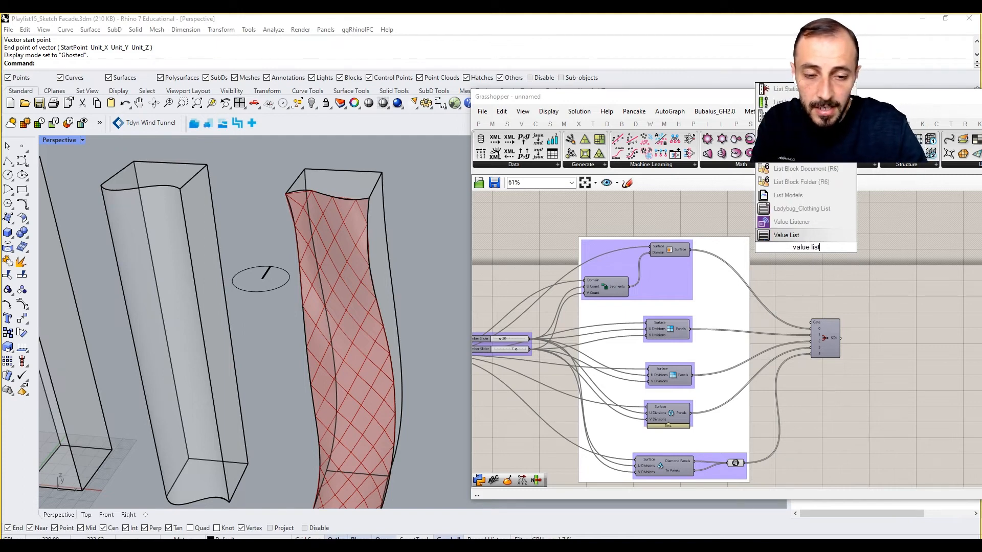
pyautogui.press('Return')
pyautogui.scroll(2, 809, 246)
# Replace the Value List's default entries with Isotrim = 0, Quad Panels = 1 and Staggered Panels = 2.
pyautogui.click(825, 247)
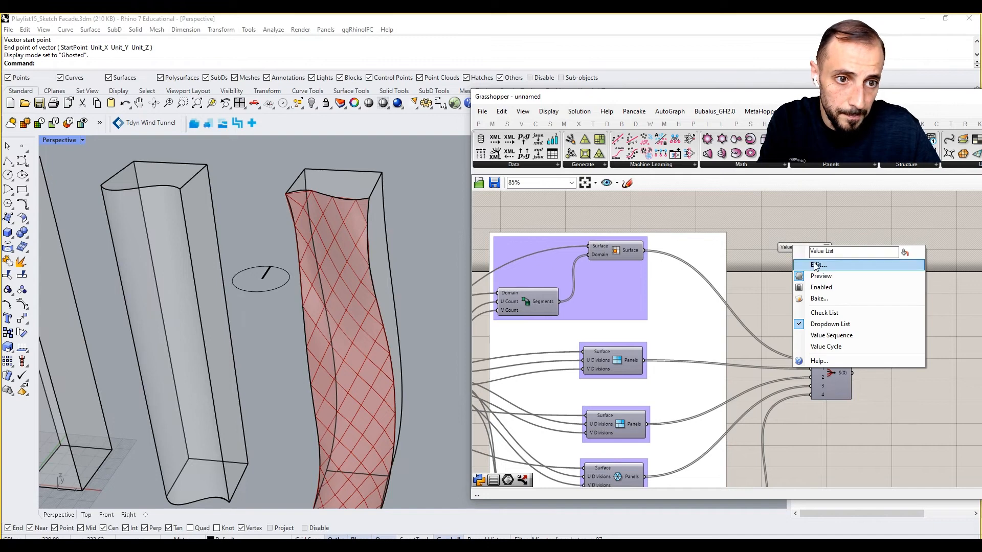
pyautogui.click(801, 263)
pyautogui.moveTo(782, 235); pyautogui.dragTo(654, 204)
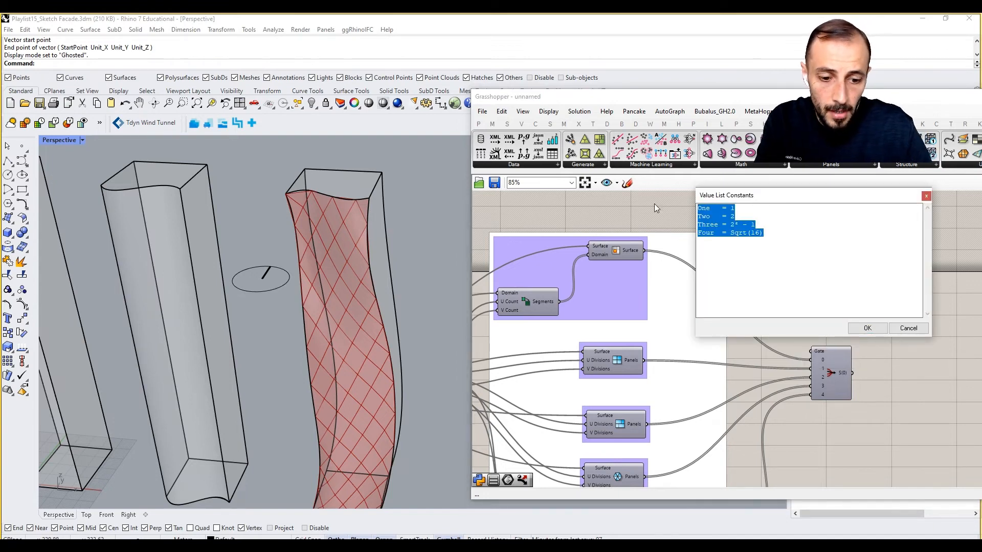
pyautogui.write('Is')
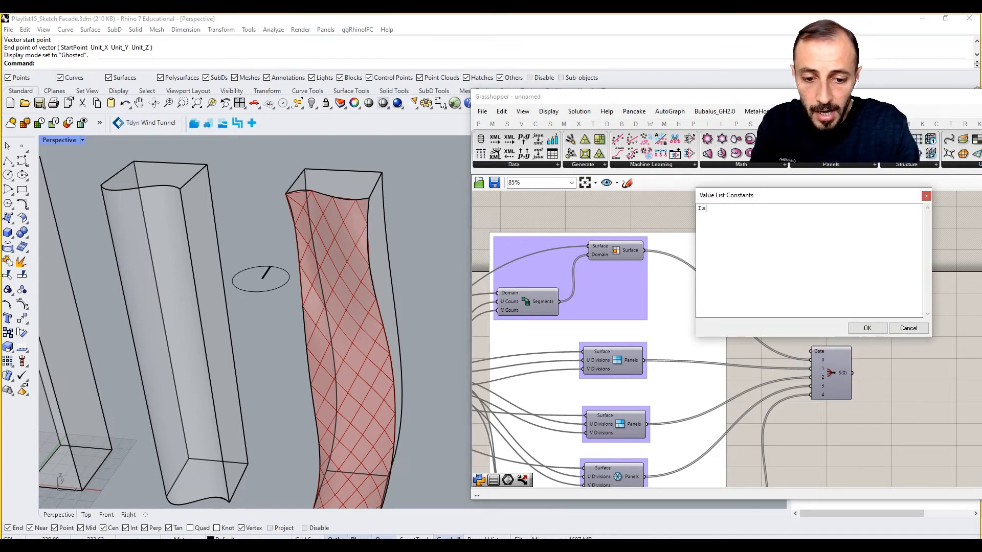
pyautogui.write('otrim = 0')
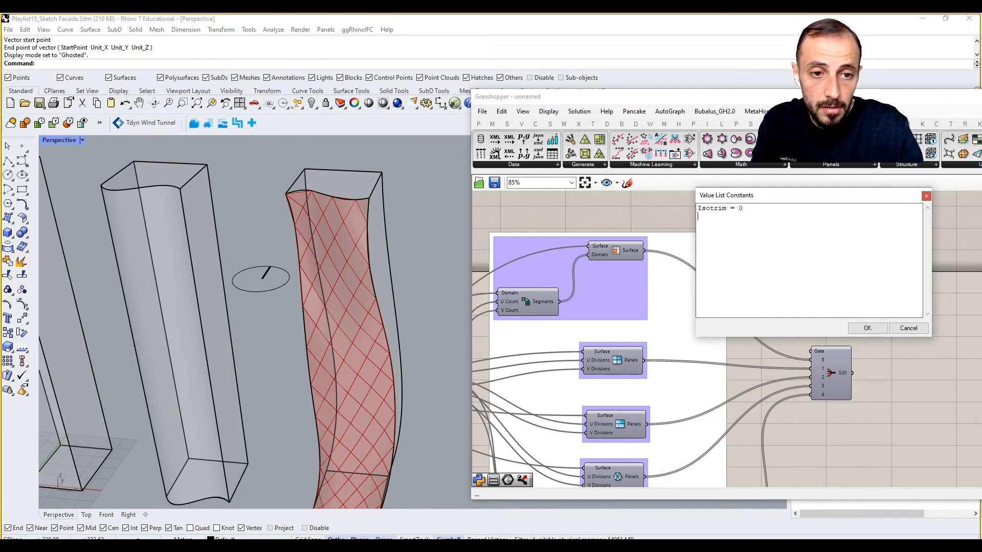
pyautogui.write('Quad')
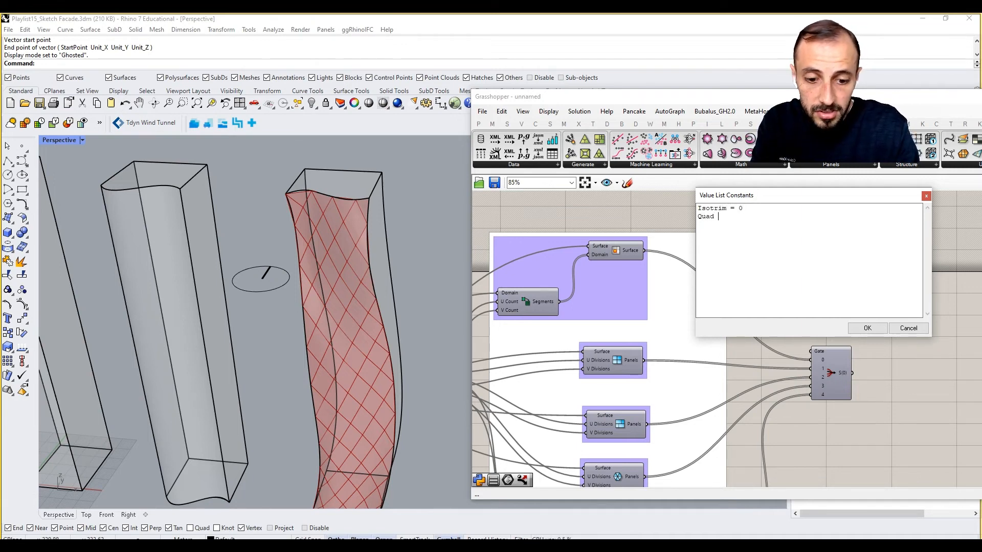
pyautogui.write(' Panels = 1')
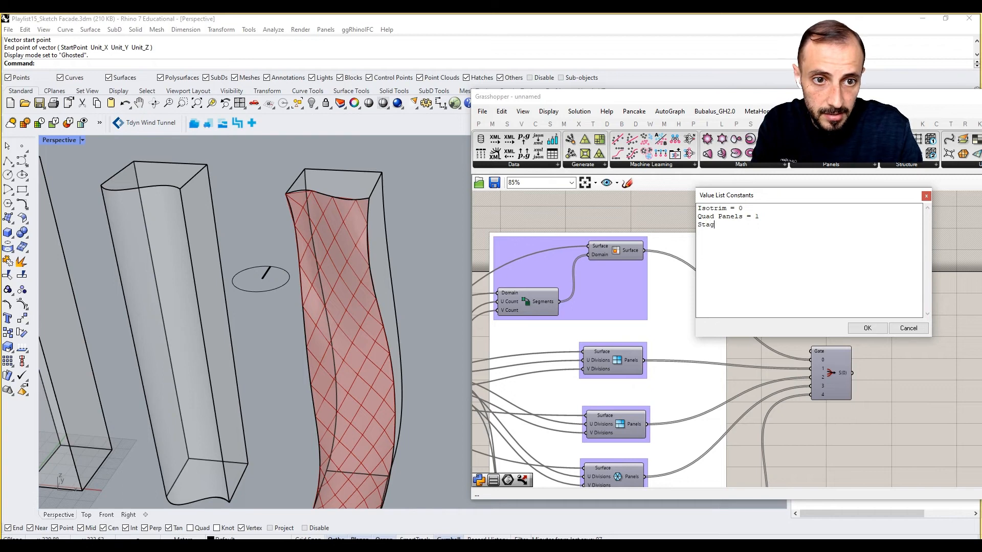
pyautogui.write('Staggered Panels')
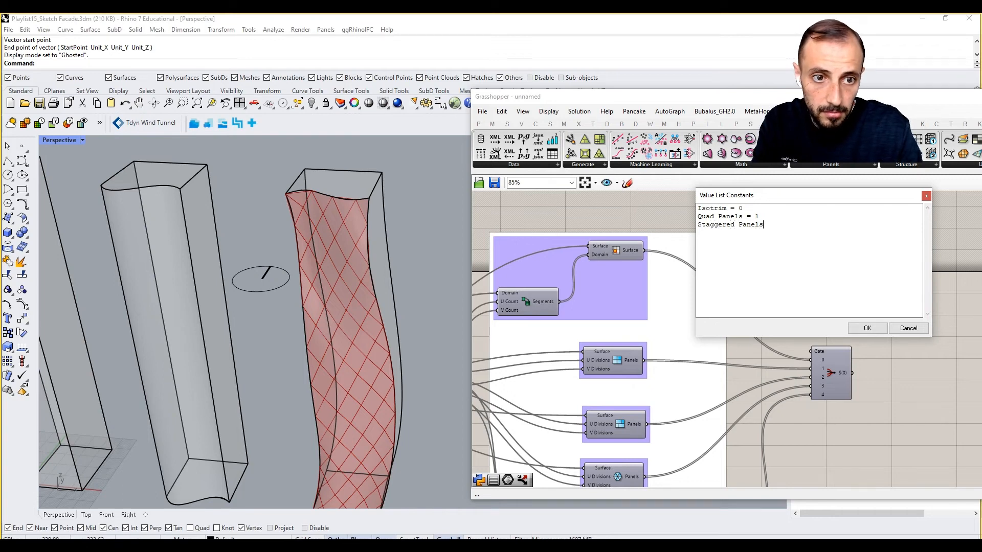
pyautogui.write(' = 2')
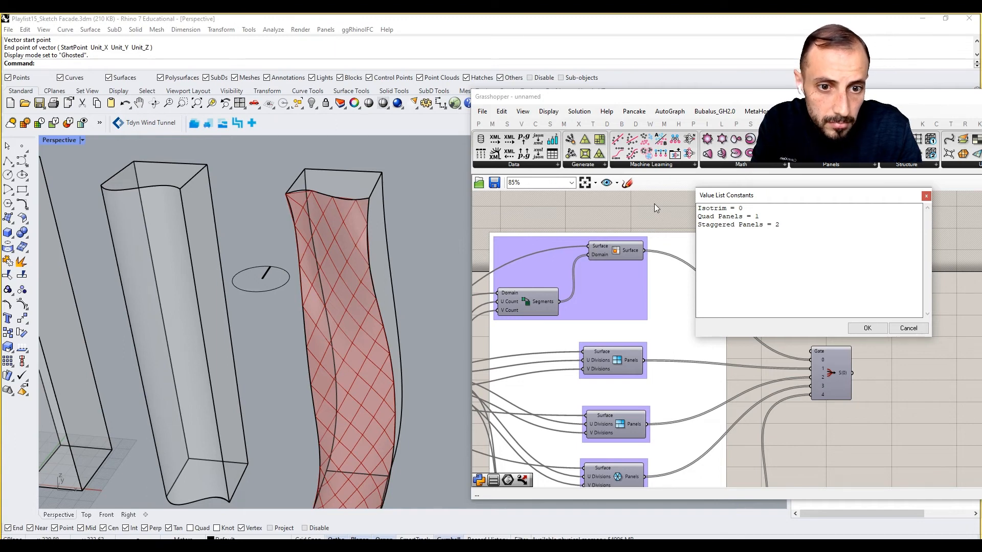
# Add the entries Triangles = 3 and Diamond Panels = 4 to the Value List and accept the constants.
pyautogui.write('T')
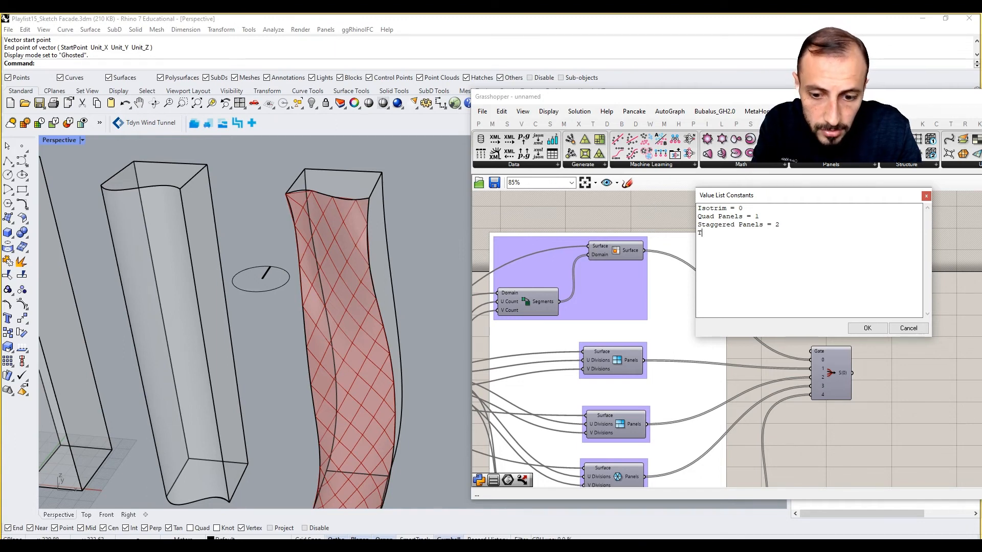
pyautogui.write('rian')
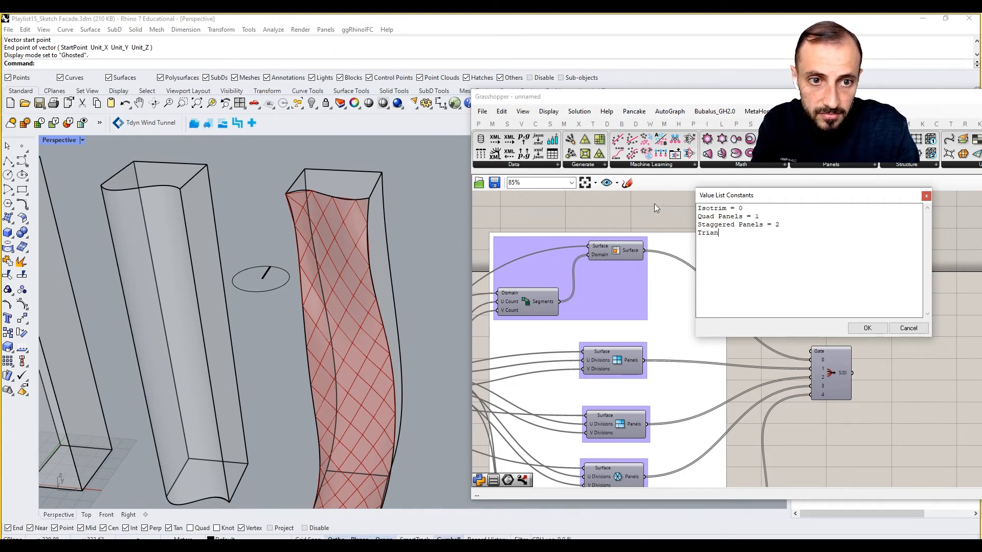
pyautogui.write('gles =')
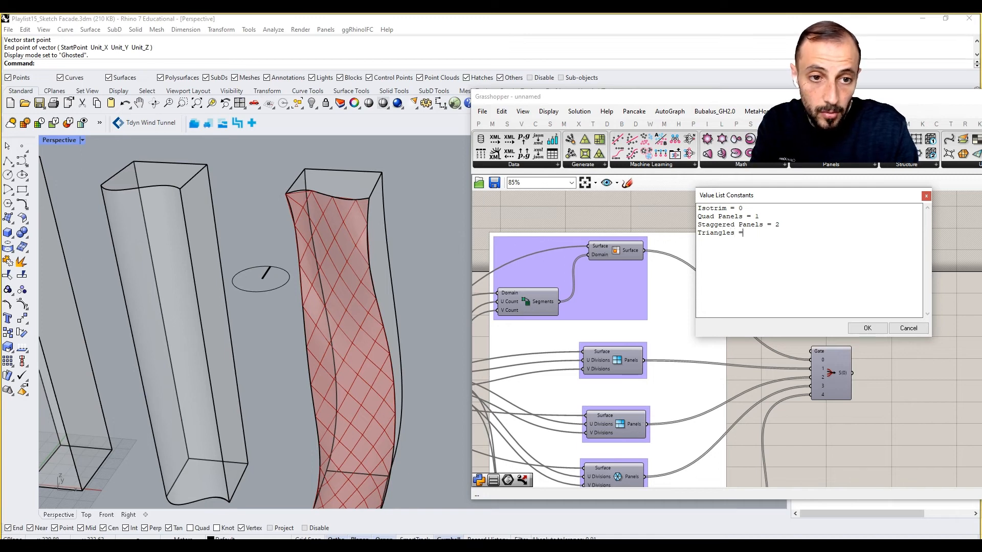
pyautogui.write(' 3')
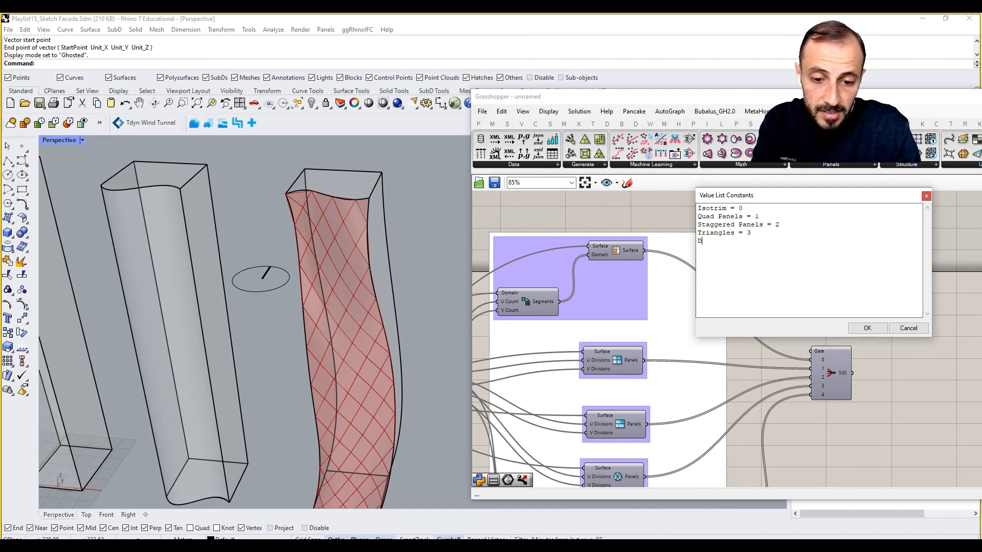
pyautogui.write('Diamond')
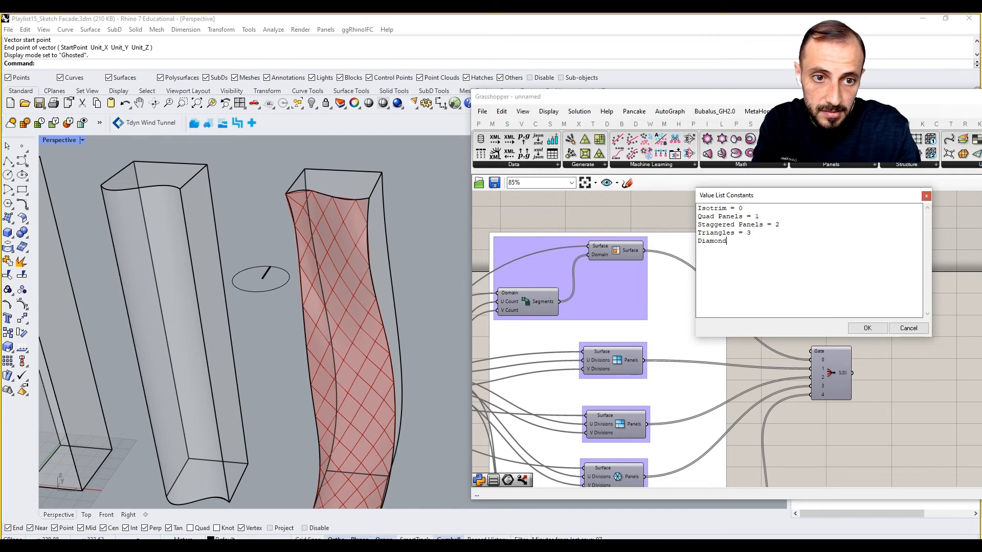
pyautogui.write(' Panels')
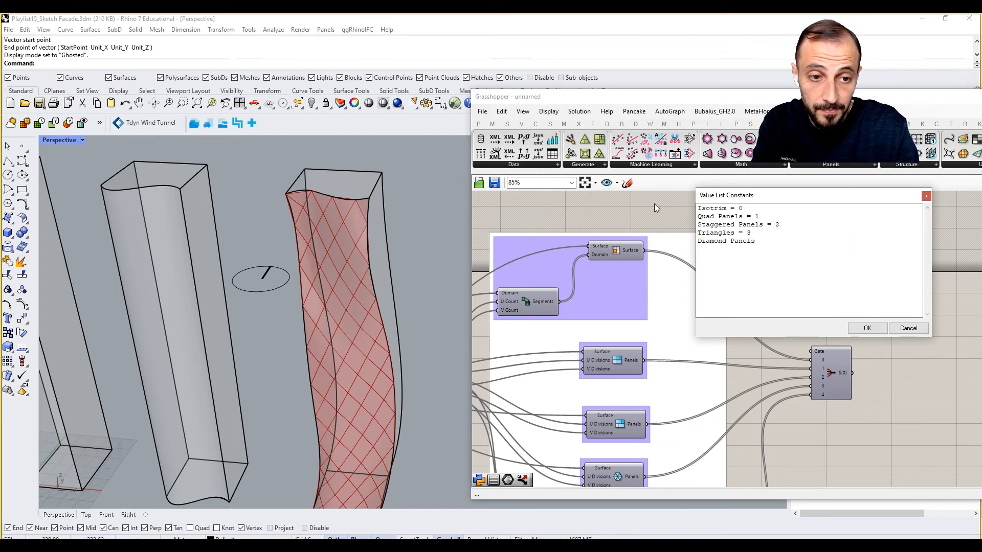
pyautogui.write(' =4')
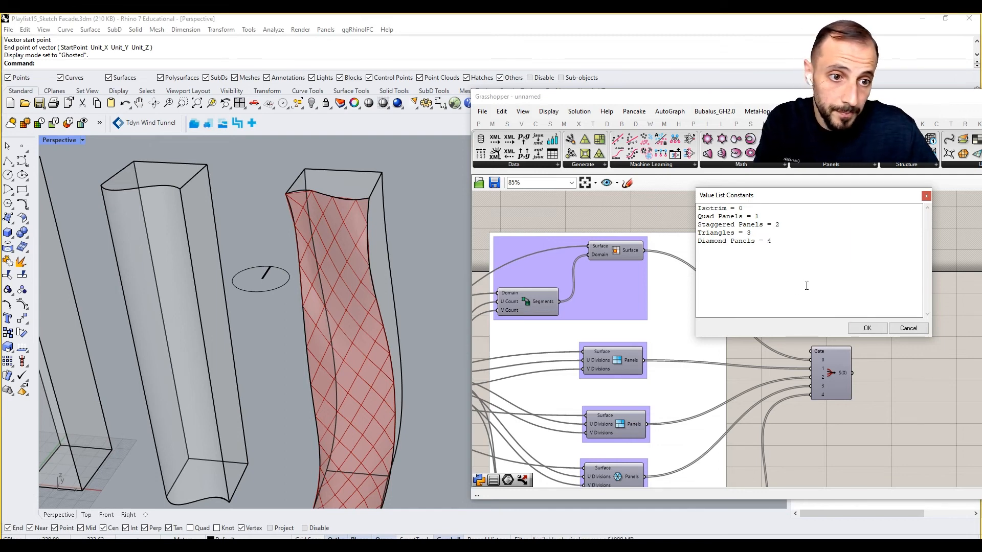
pyautogui.click(867, 328)
# Move Stream Filter further from the panel groups and connect the Value List to its Gate input.
pyautogui.moveTo(801, 297); pyautogui.dragTo(730, 261, button='right')
pyautogui.moveTo(757, 339); pyautogui.dragTo(819, 327)
pyautogui.moveTo(787, 213); pyautogui.dragTo(808, 303)
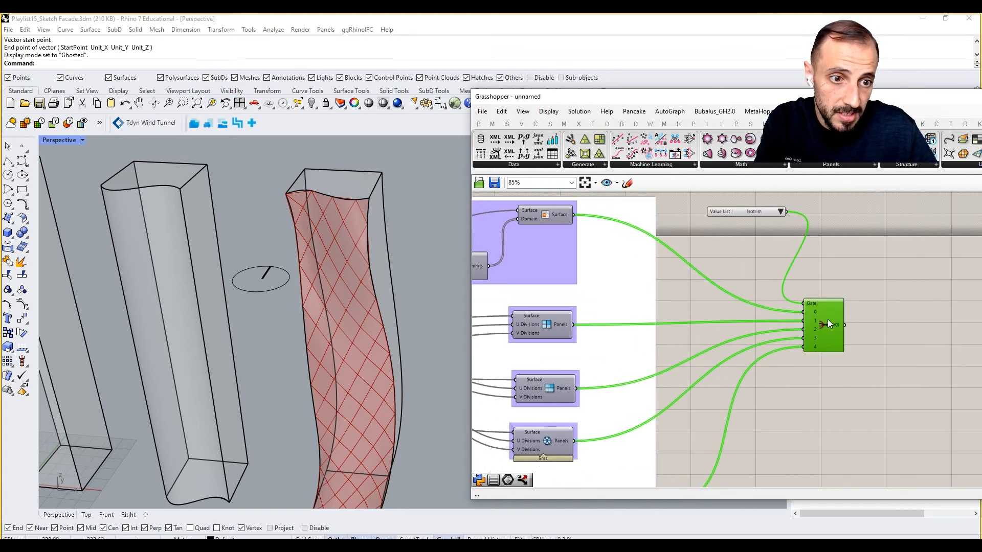
# Add a Surface parameter to the right of Stream Filter and connect the filter's output to it.
pyautogui.doubleClick(887, 309)
pyautogui.write('su')
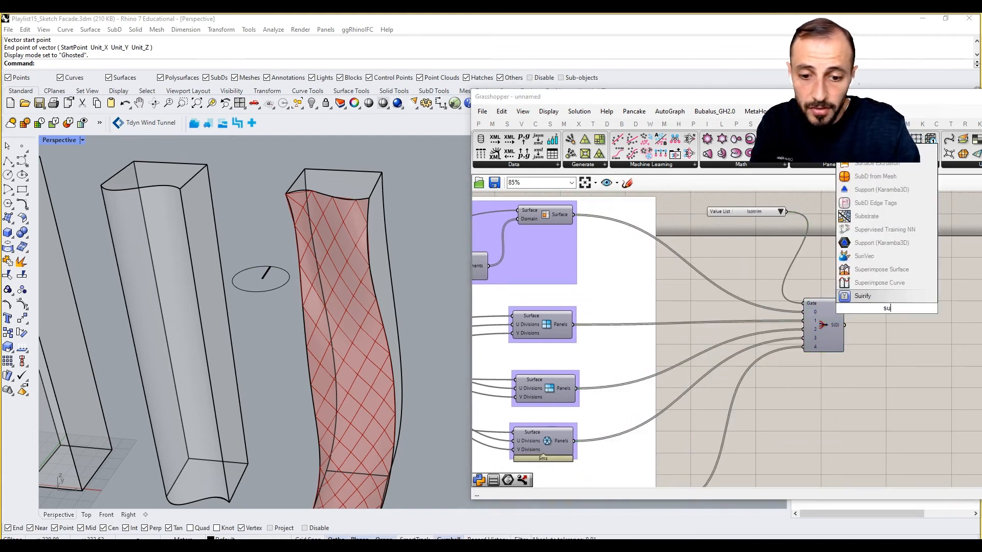
pyautogui.write('rface')
pyautogui.click(869, 296)
pyautogui.moveTo(844, 325); pyautogui.dragTo(878, 309)
pyautogui.moveTo(885, 310); pyautogui.dragTo(886, 326)
pyautogui.click(879, 284)
# Nudge the Value List closer to Stream Filter and turn off the preview of the Surface parameter in the Diamond Panels group.
pyautogui.moveTo(766, 224); pyautogui.dragTo(761, 232)
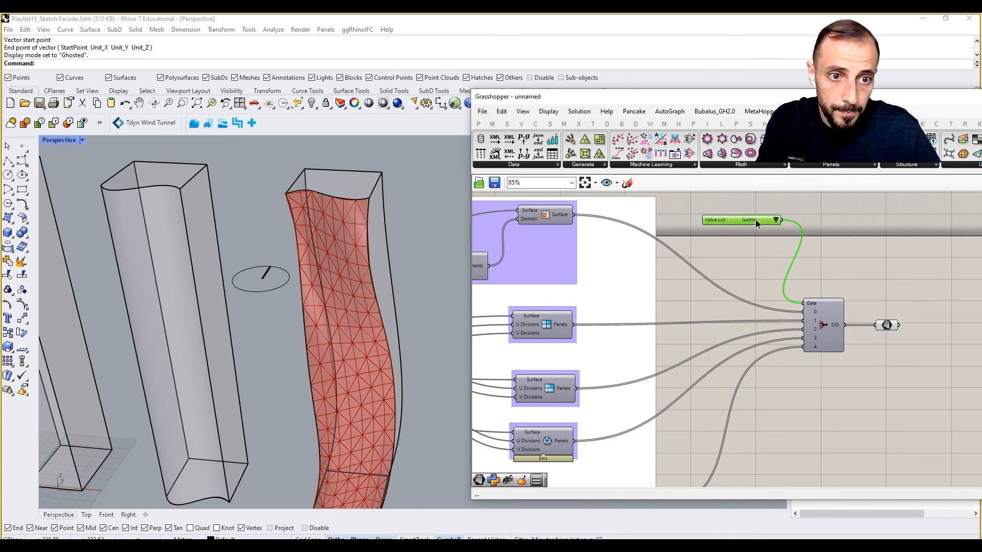
pyautogui.click(776, 220)
pyautogui.click(880, 294)
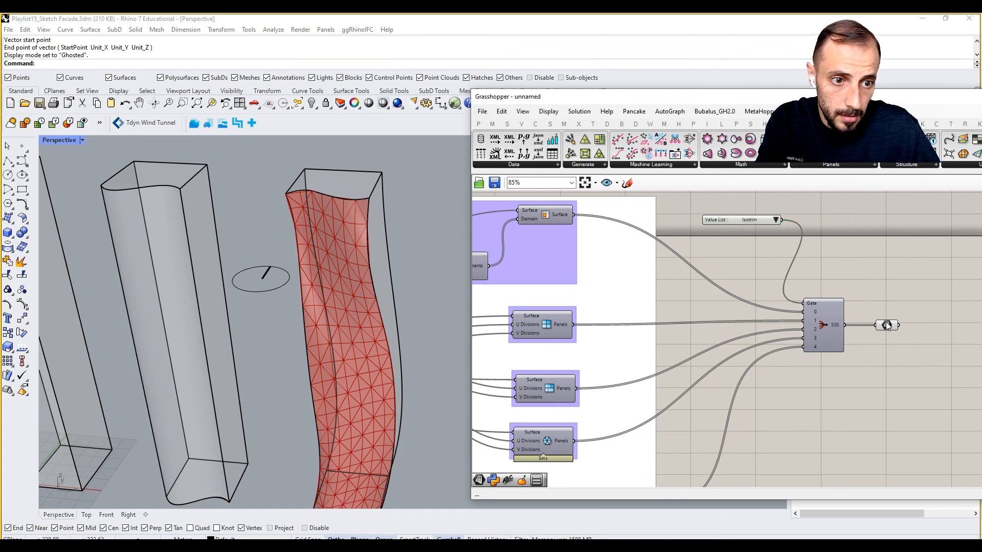
pyautogui.click(886, 324)
pyautogui.moveTo(851, 323); pyautogui.dragTo(848, 272, button='right')
pyautogui.scroll(-2, 846, 256)
pyautogui.scroll(2, 713, 367)
pyautogui.click(714, 388)
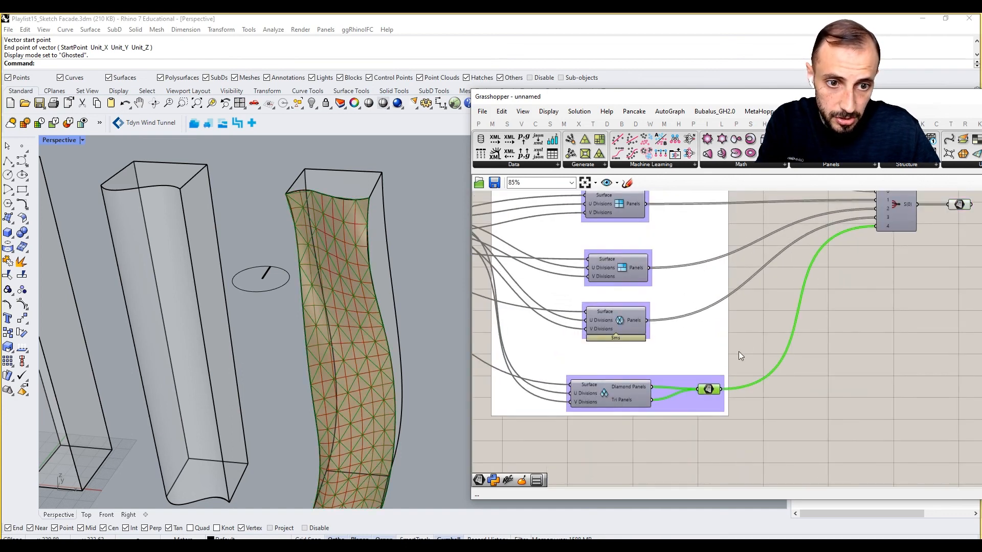
pyautogui.middleClick(745, 341)
pyautogui.click(758, 359)
# Select the output Surface parameter and check Quad Panels, Staggered Panels and Triangles in turn with the Value List.
pyautogui.moveTo(861, 287); pyautogui.dragTo(768, 437, button='right')
pyautogui.click(868, 350)
pyautogui.click(756, 247)
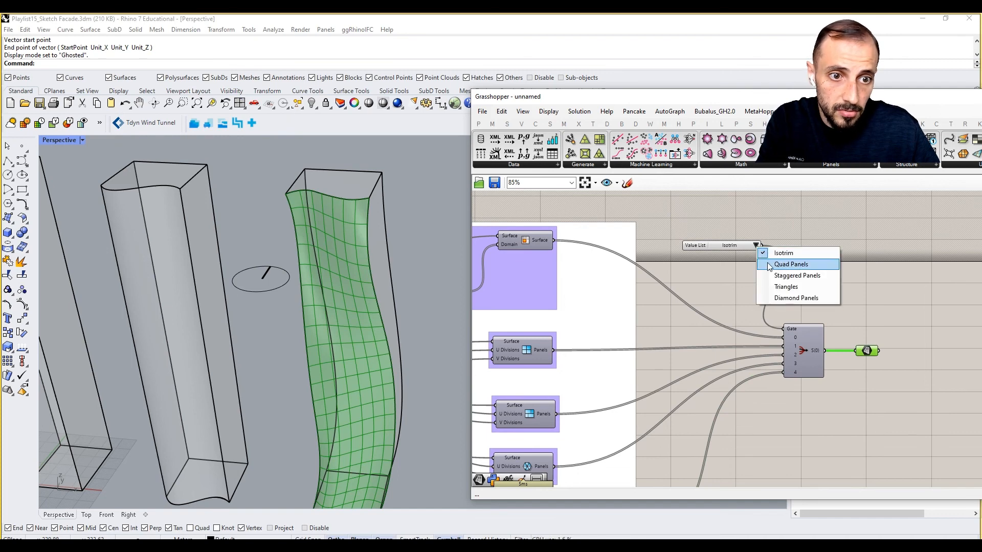
pyautogui.click(768, 264)
pyautogui.click(756, 245)
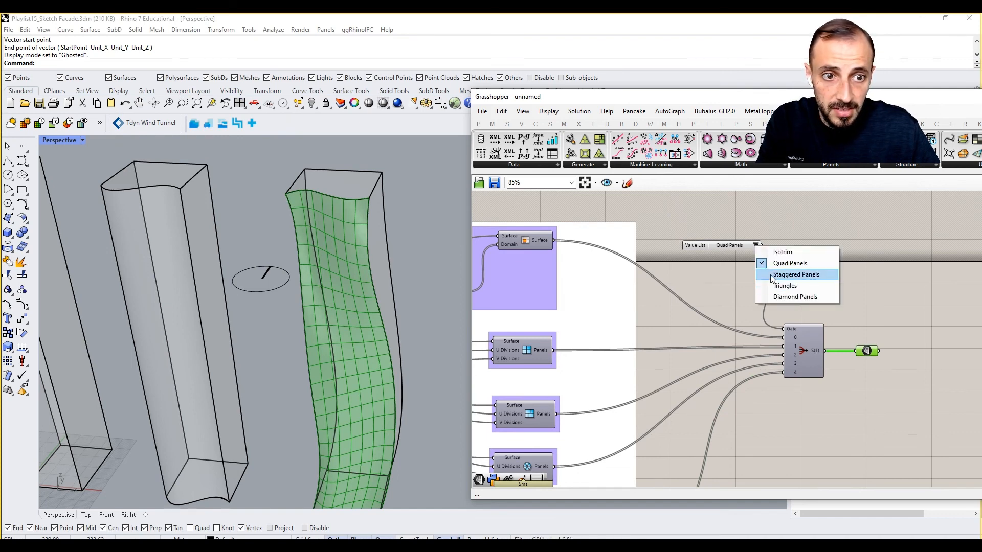
pyautogui.click(771, 274)
pyautogui.click(757, 245)
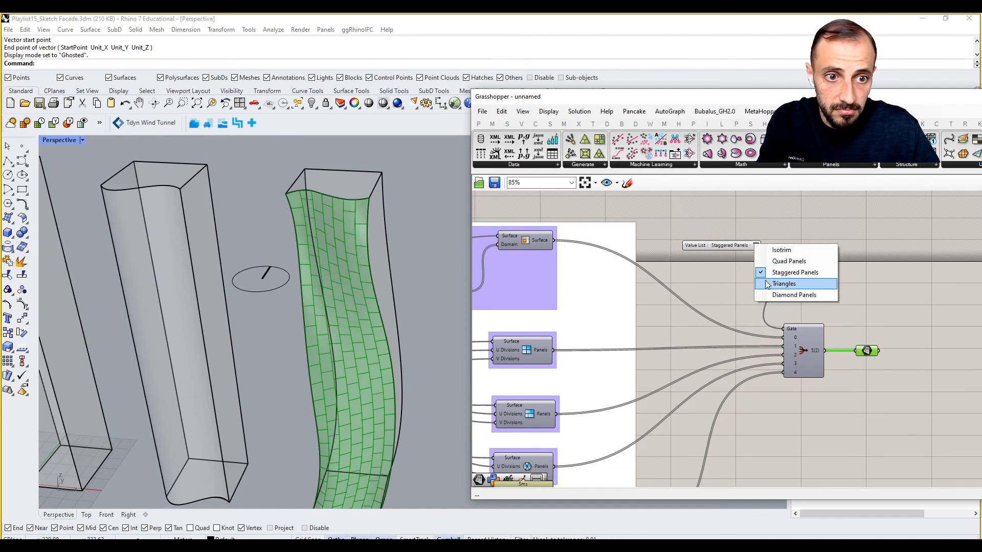
pyautogui.click(774, 283)
# Set the Value List to Diamond Panels and inspect the panels on the curved facade.
pyautogui.click(756, 246)
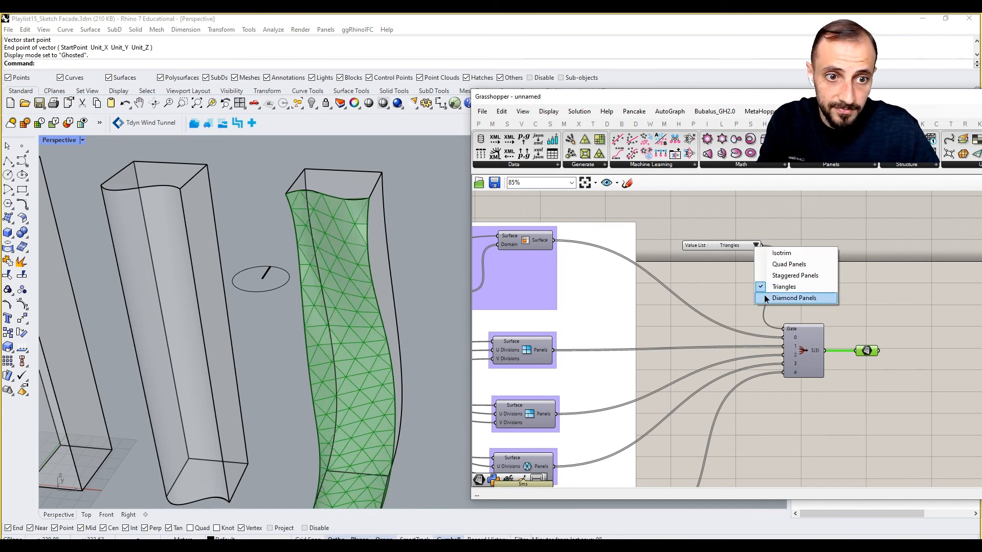
pyautogui.click(765, 297)
pyautogui.click(737, 307)
pyautogui.moveTo(598, 333); pyautogui.dragTo(591, 300, button='right')
pyautogui.scroll(-6, 381, 286)
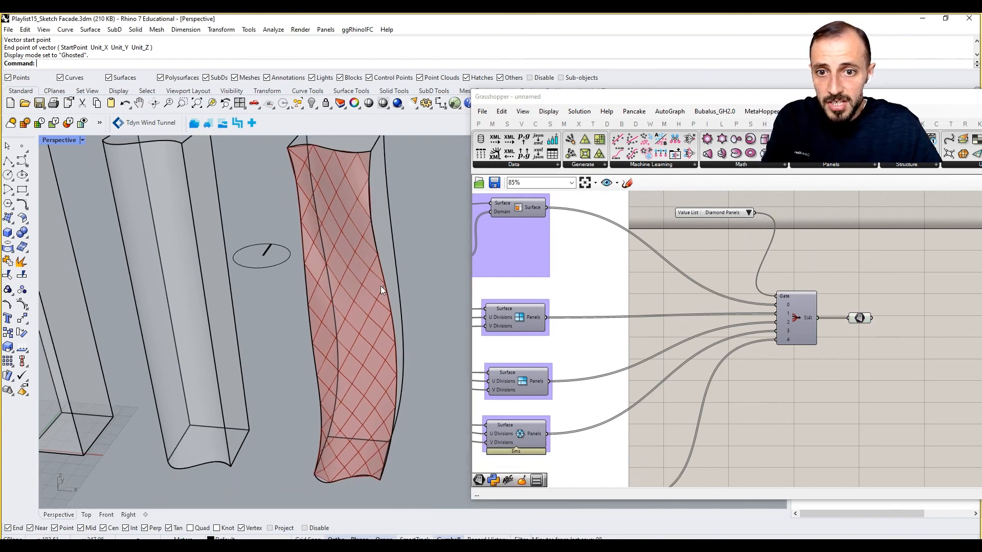
pyautogui.scroll(6, 370, 245)
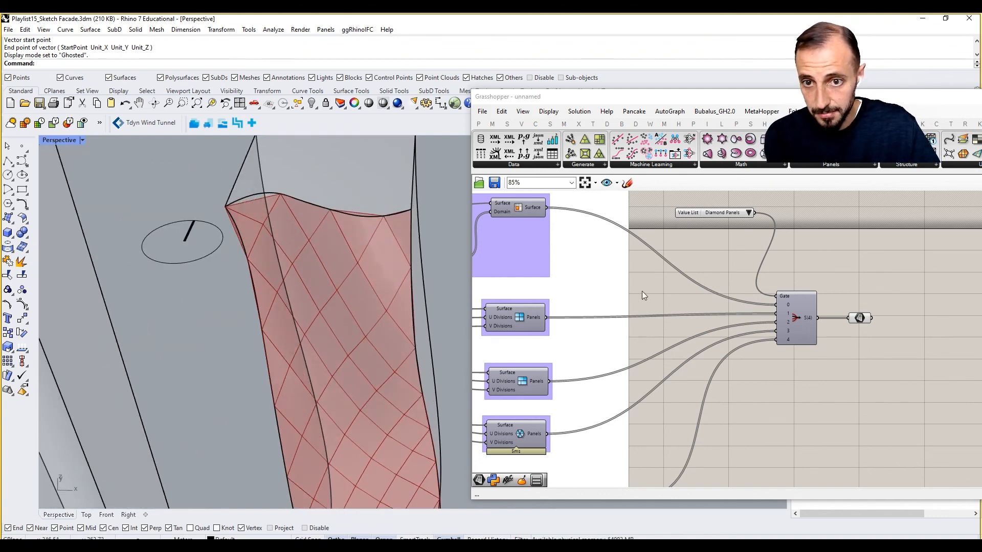
# Group the Value List, Stream Filter and output Surface parameter.
pyautogui.click(747, 214)
pyautogui.click(791, 201)
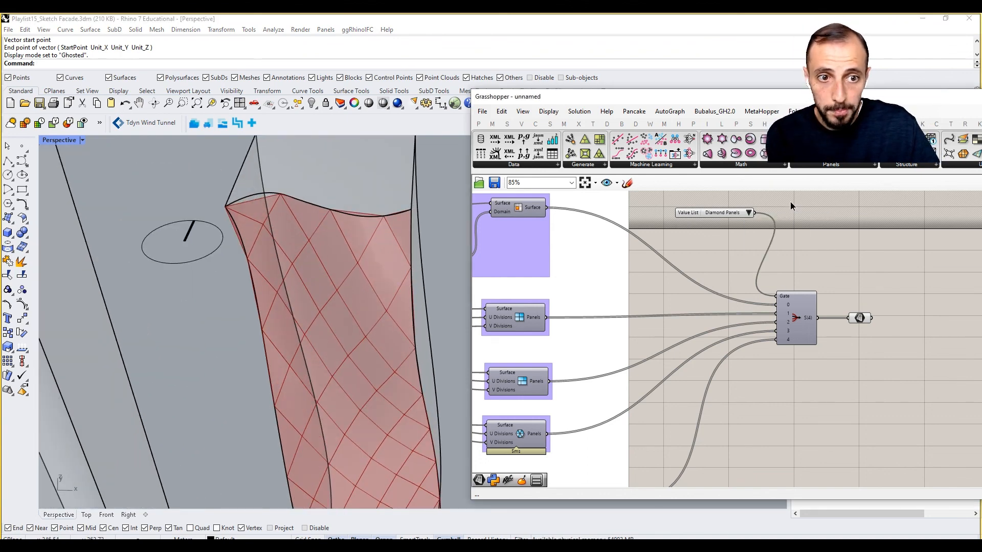
pyautogui.moveTo(876, 200); pyautogui.dragTo(713, 401)
pyautogui.rightClick(762, 417)
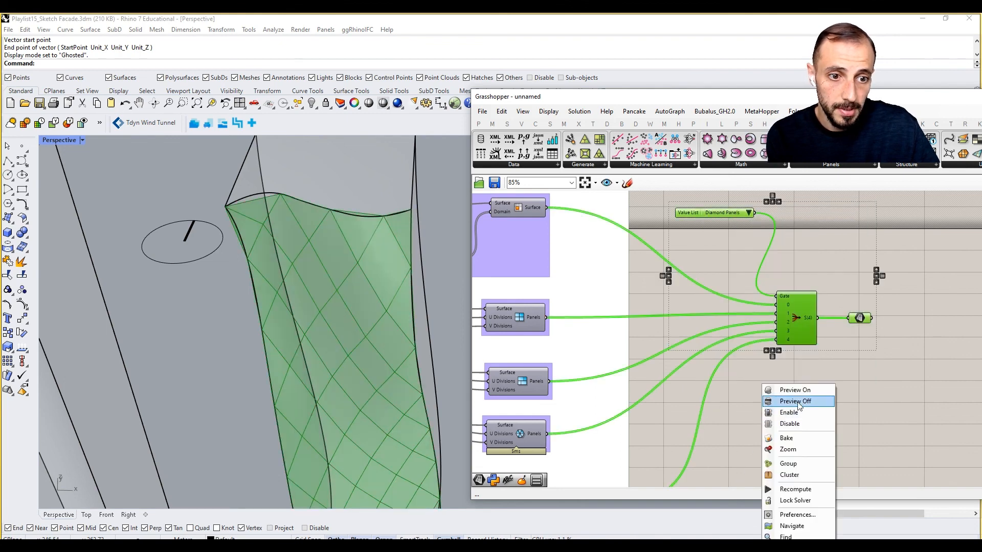
pyautogui.click(794, 460)
pyautogui.click(793, 458)
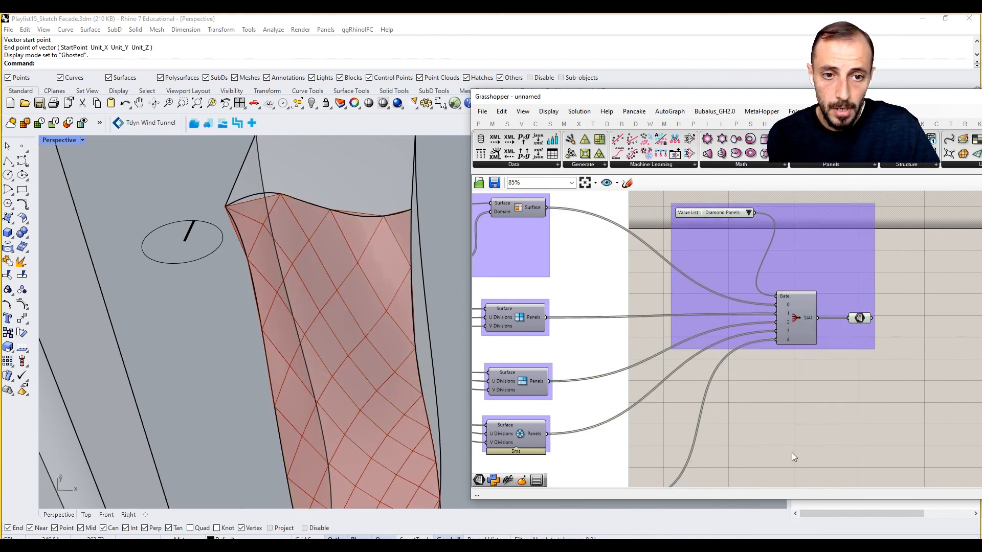